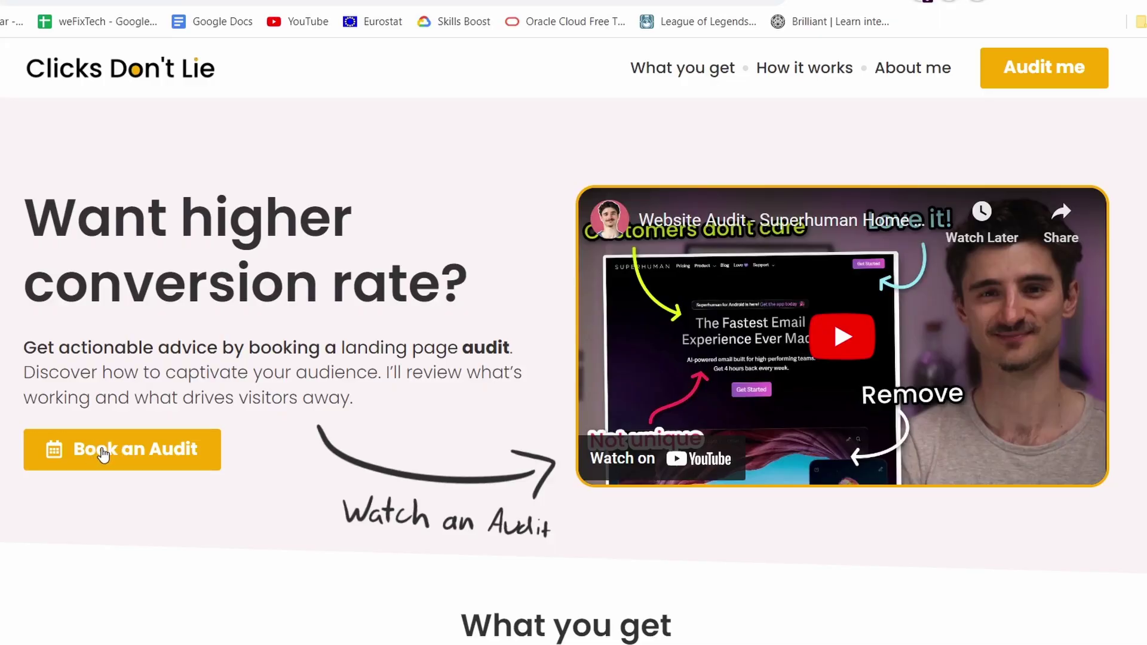
Use the landing page's 'Book an Audit' button to reach the $99.00 Web Page Audit checkout
left_click(108, 451)
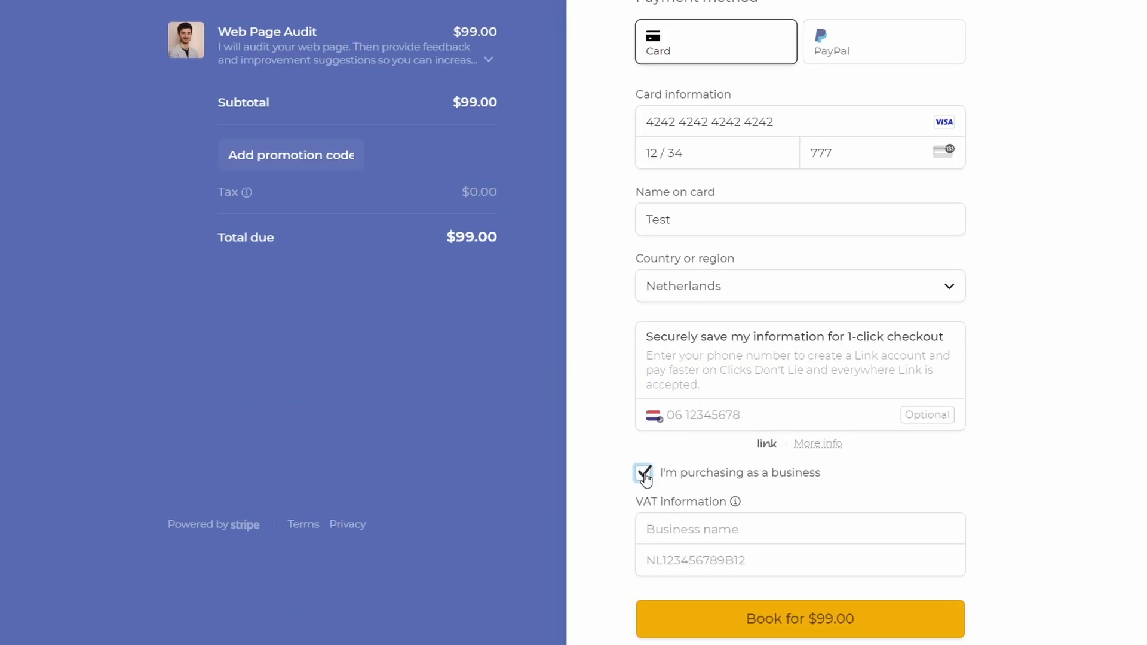
Untick the business purchase option and submit the $99.00 test booking payment
left_click(646, 478)
left_click(766, 617)
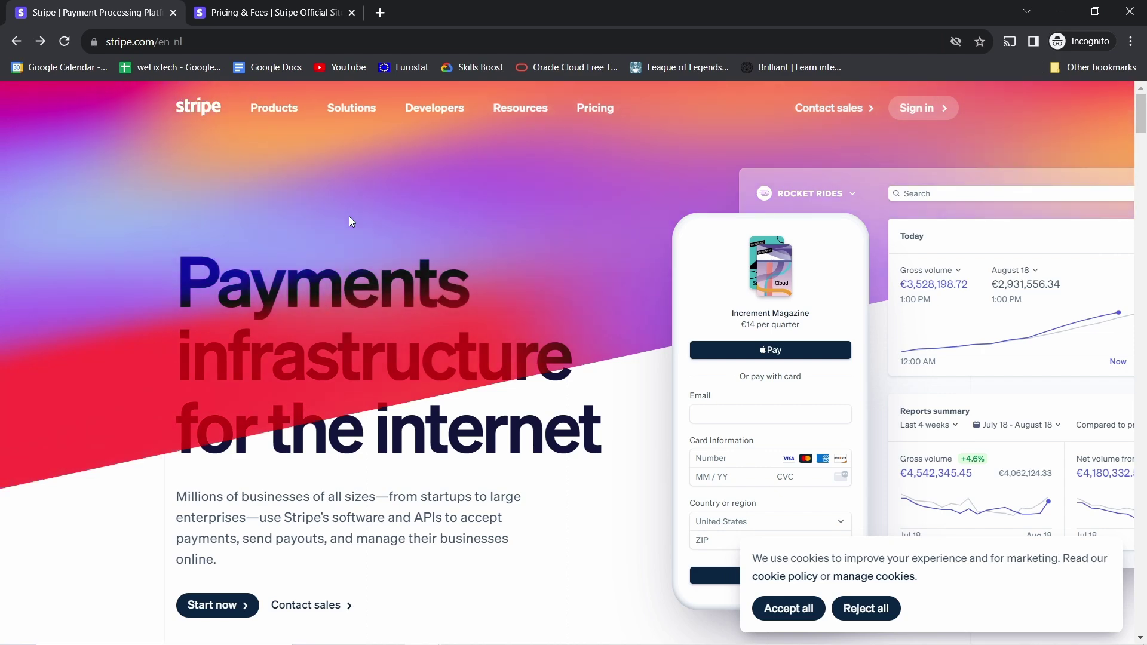
Review Stripe's Pricing & Fees tab, then return to stripe.com and sign in
left_click(267, 15)
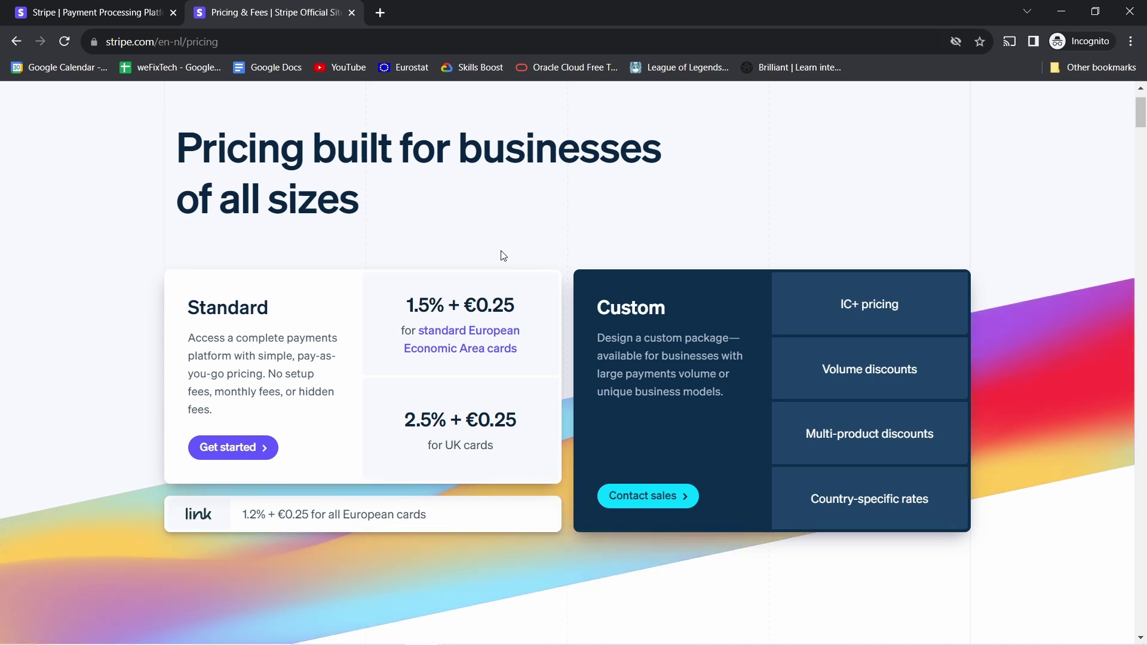
left_click(136, 20)
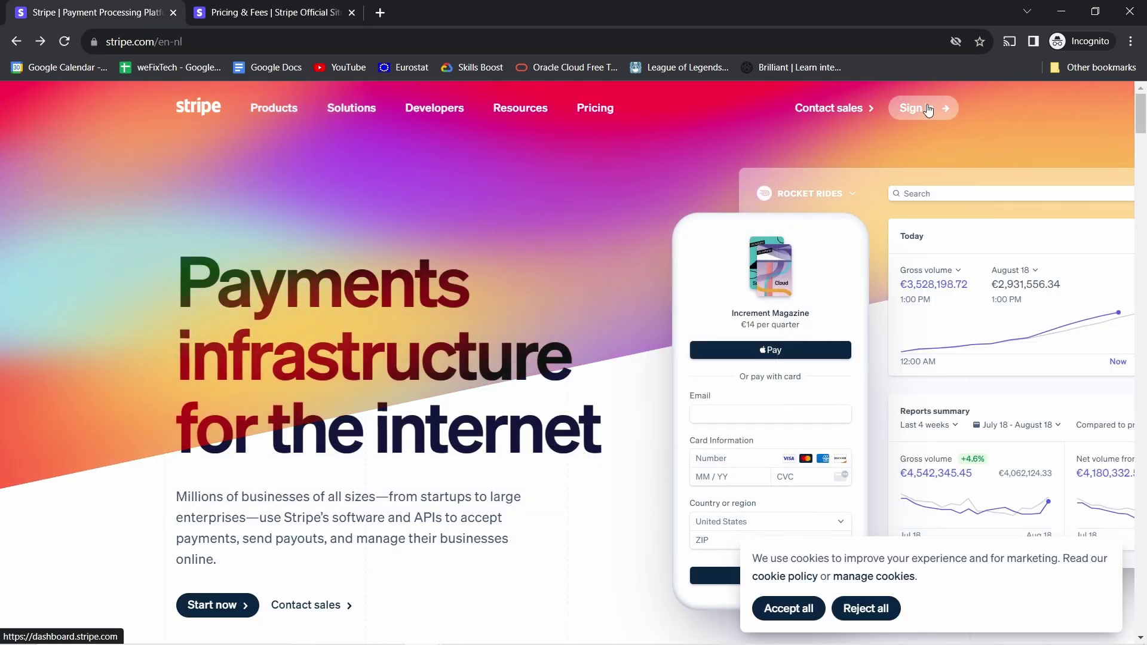
left_click(926, 110)
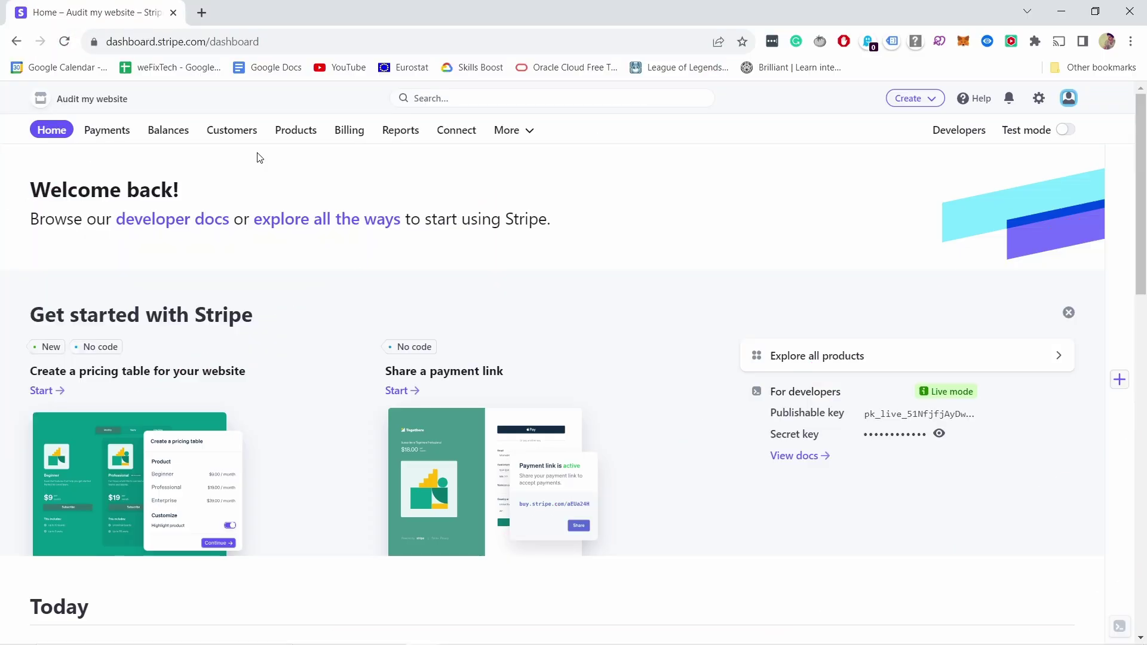
Start a new payment link from Payments > Payment links
left_click(112, 134)
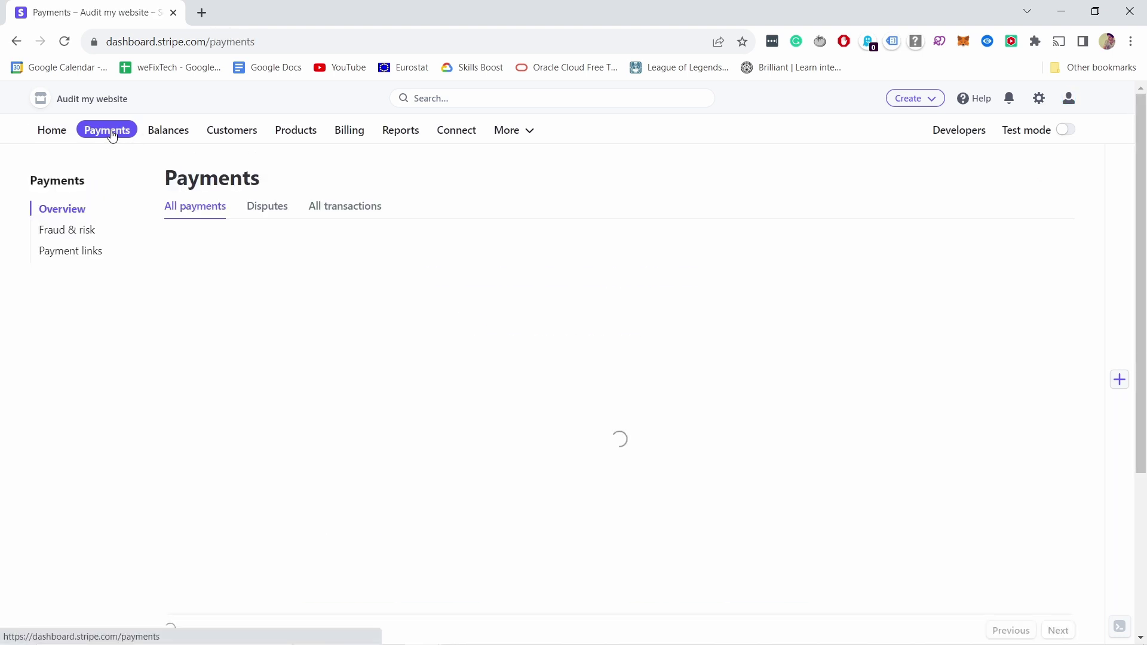
left_click(76, 261)
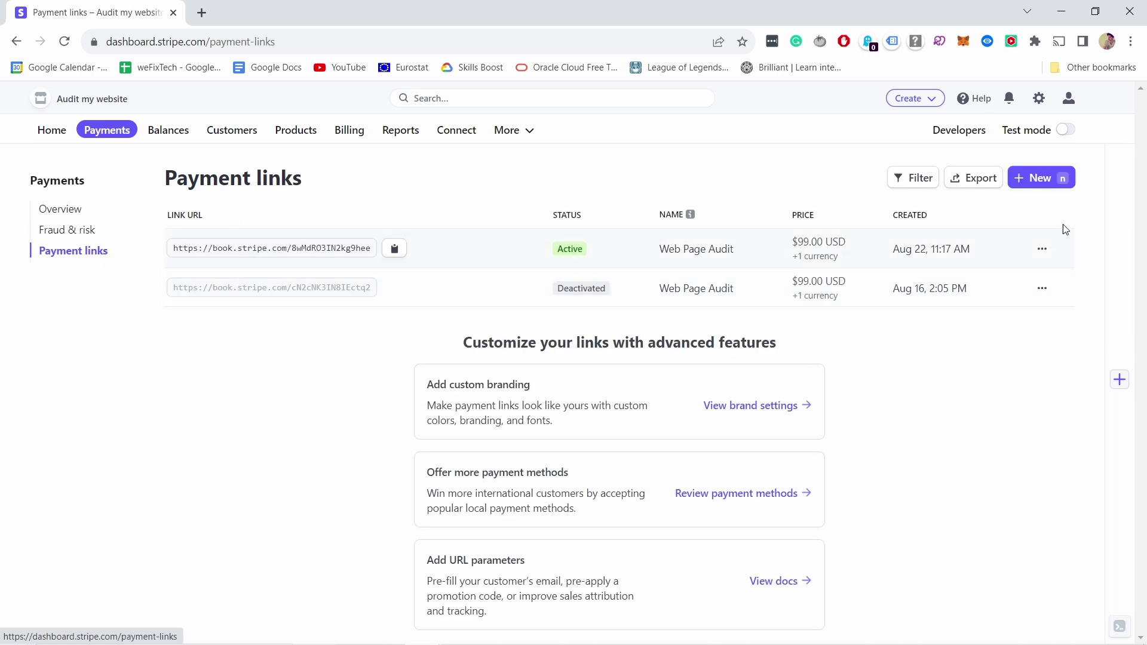
left_click(1043, 183)
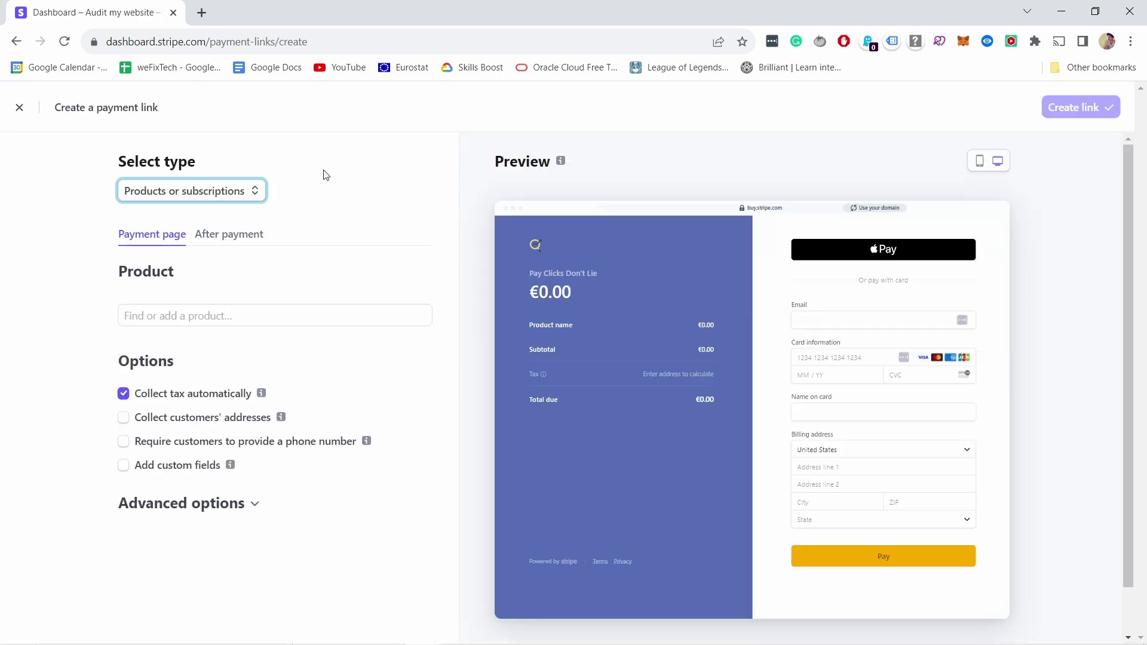
Keep 'Products or subscriptions' as the link type and begin adding a brand-new product
left_click(156, 192)
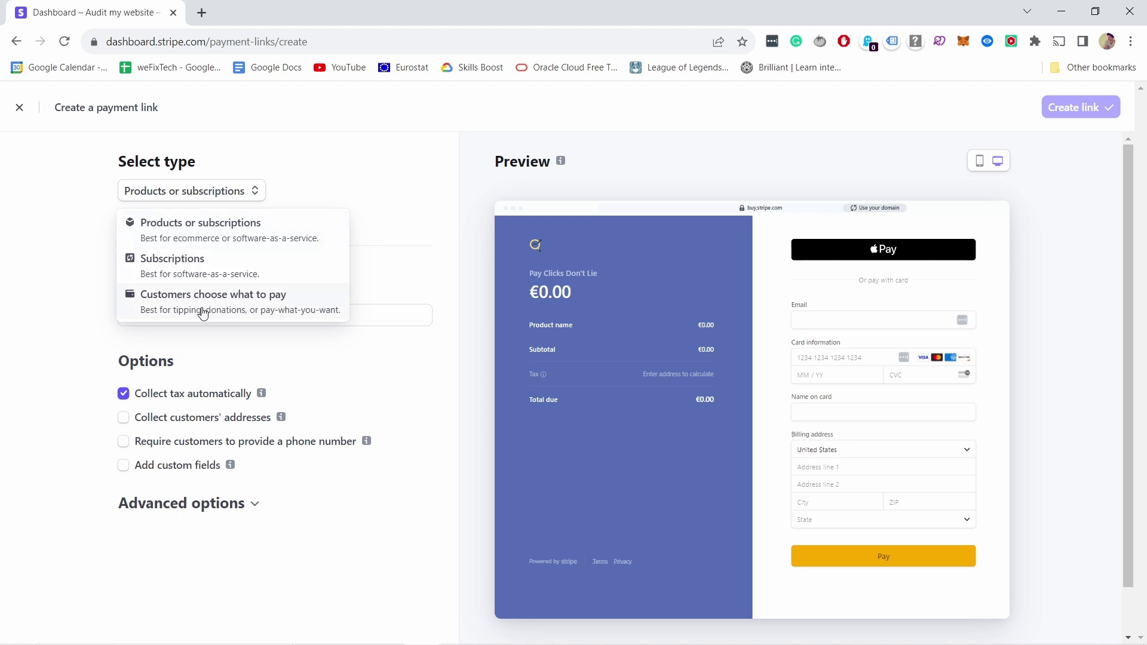
left_click(177, 232)
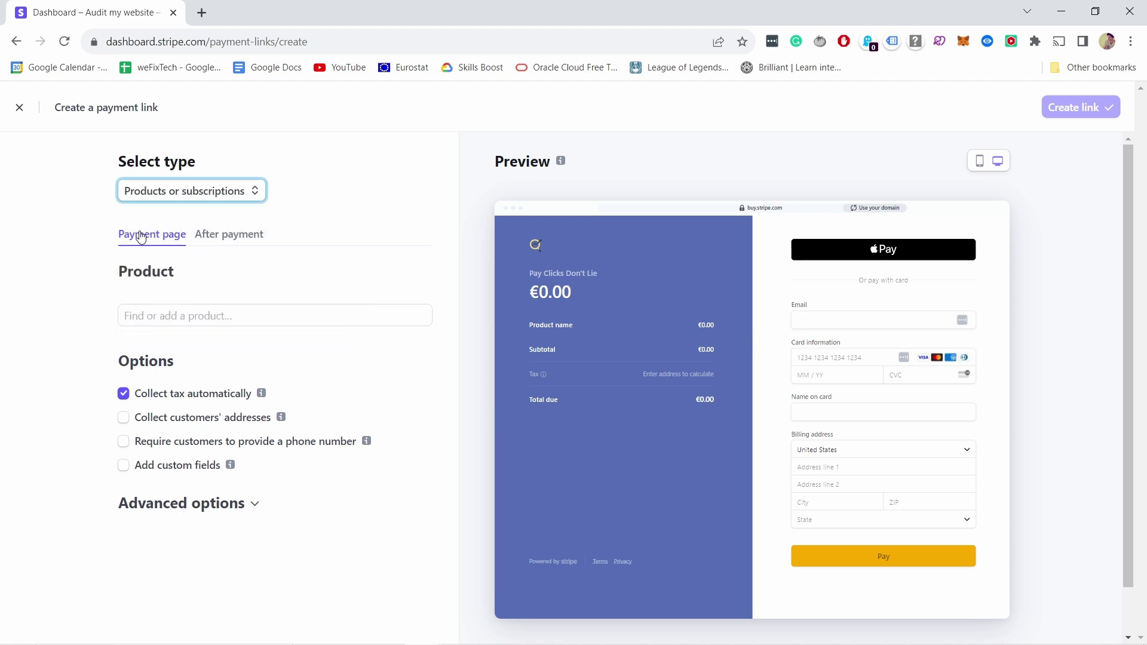
left_click(189, 316)
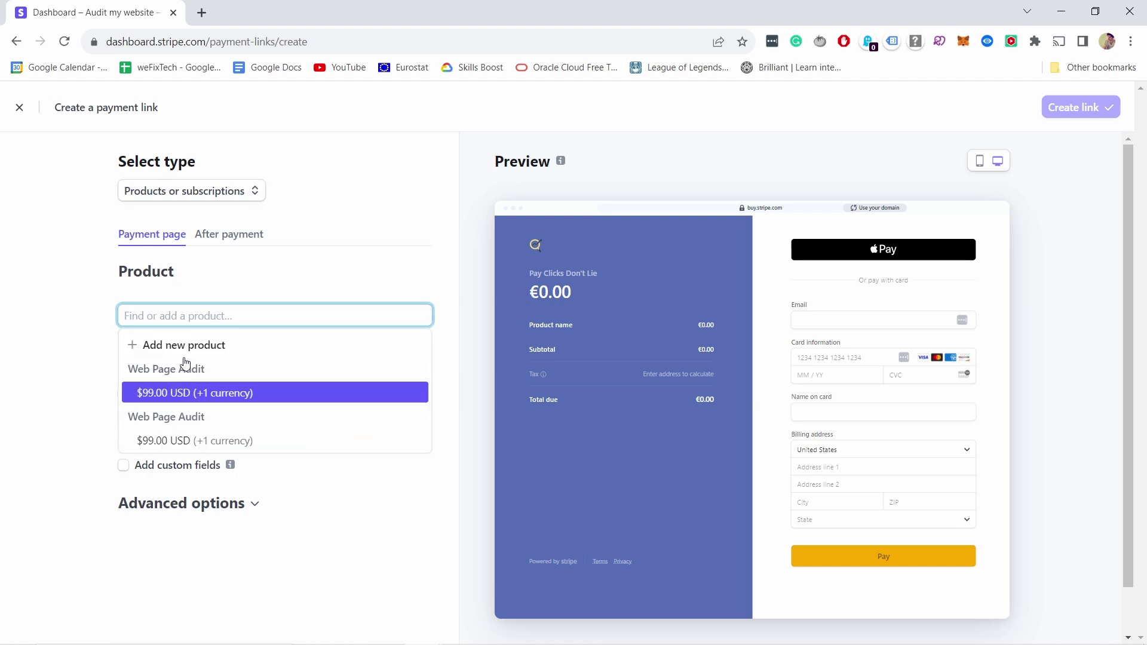
left_click(168, 346)
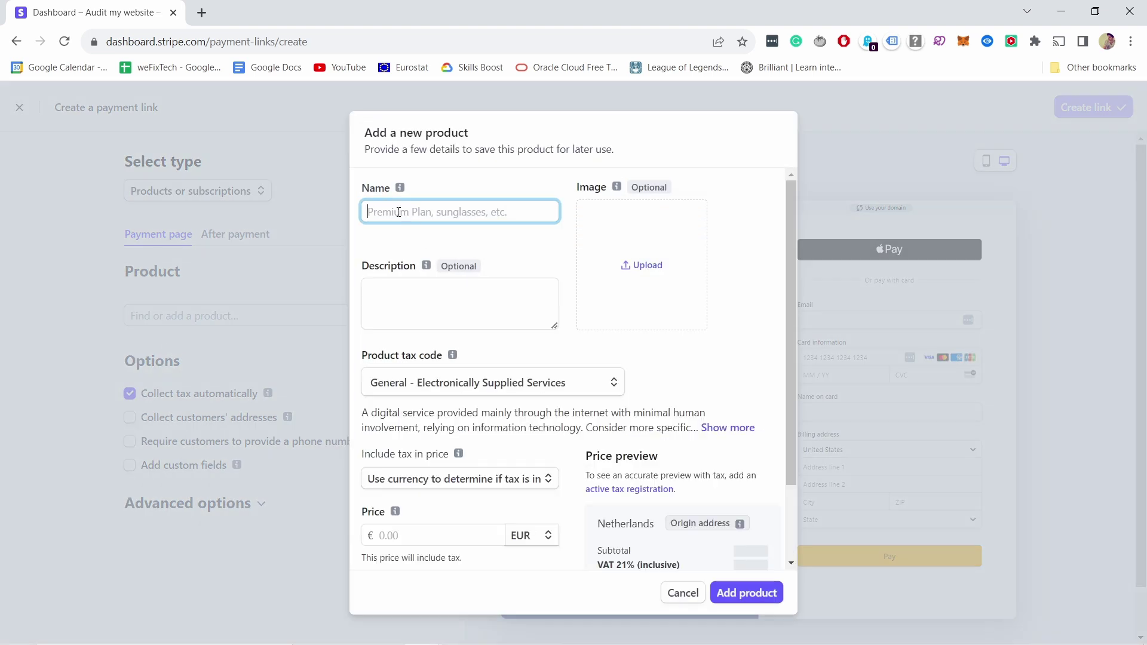
Enter the product name 'Data aduit' and description 'My description'
type("Data ")
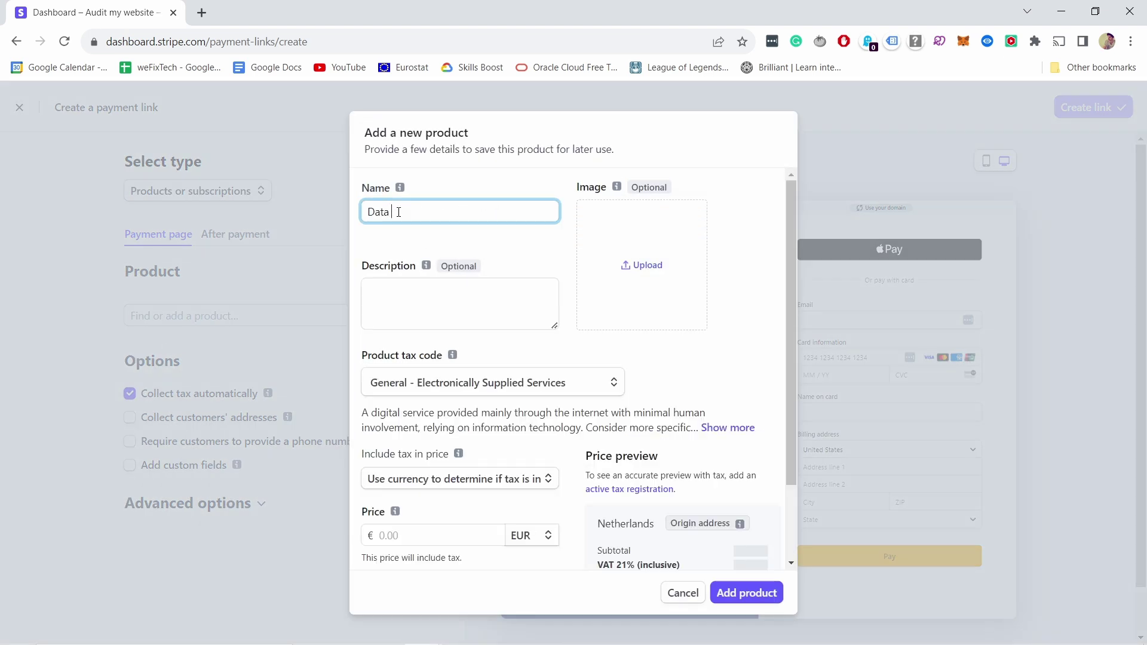
type("aduit")
left_click(423, 291)
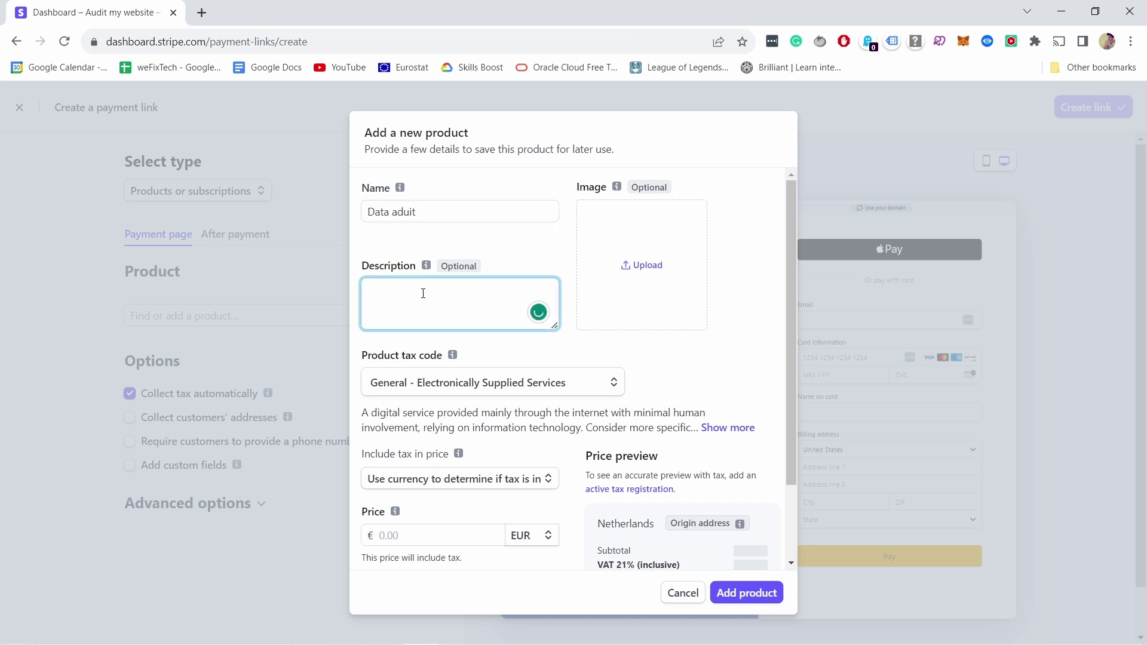
type("My description")
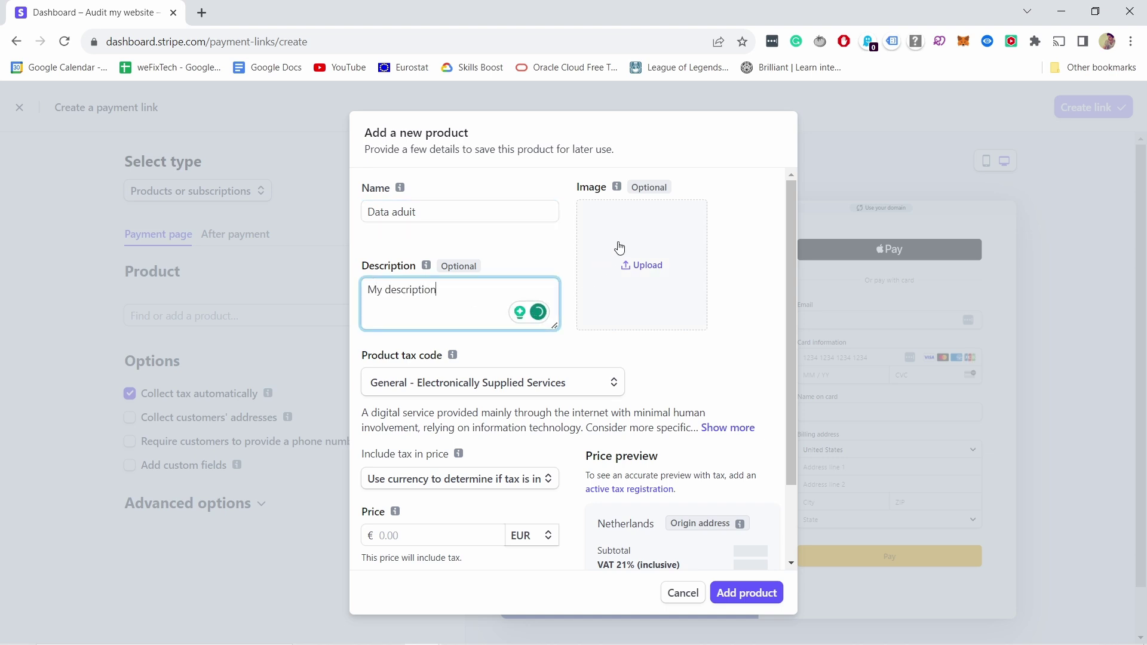
Upload the portrait photo from the CDL Thumbnails folder as the product image
left_click(620, 247)
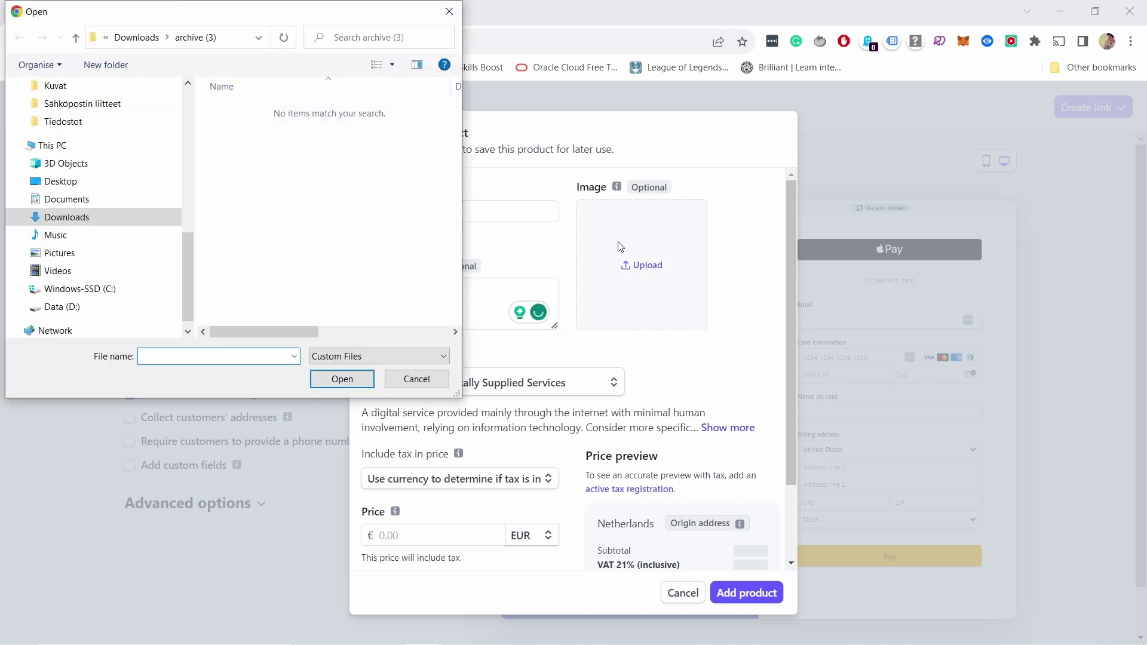
scroll(71, 174, "up", 5)
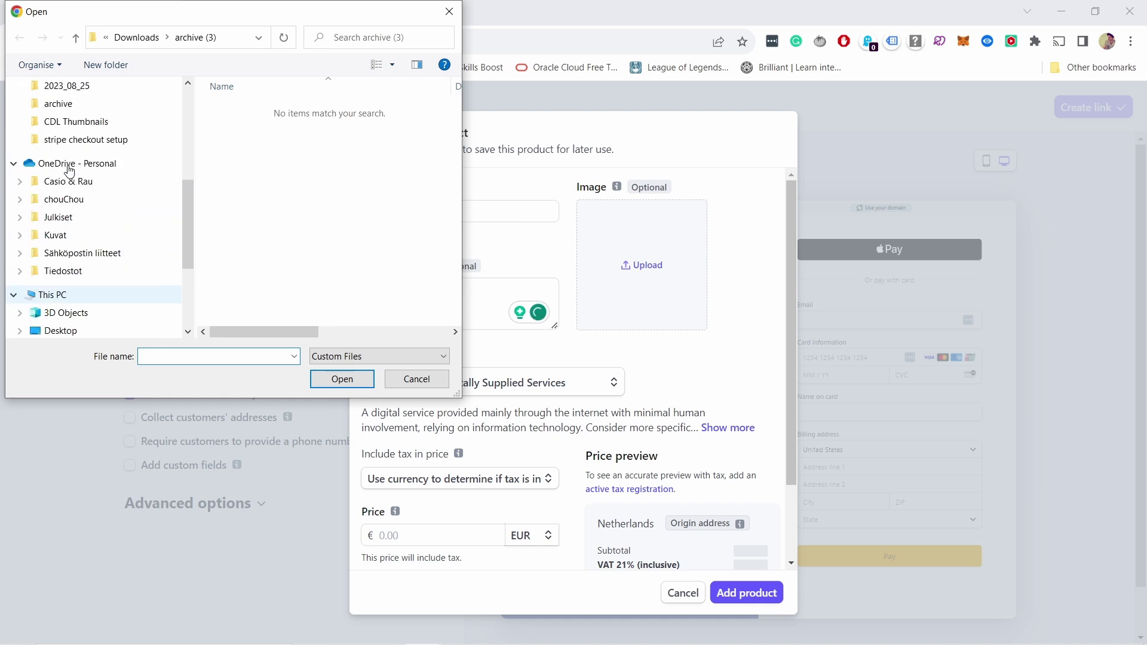
left_click(80, 157)
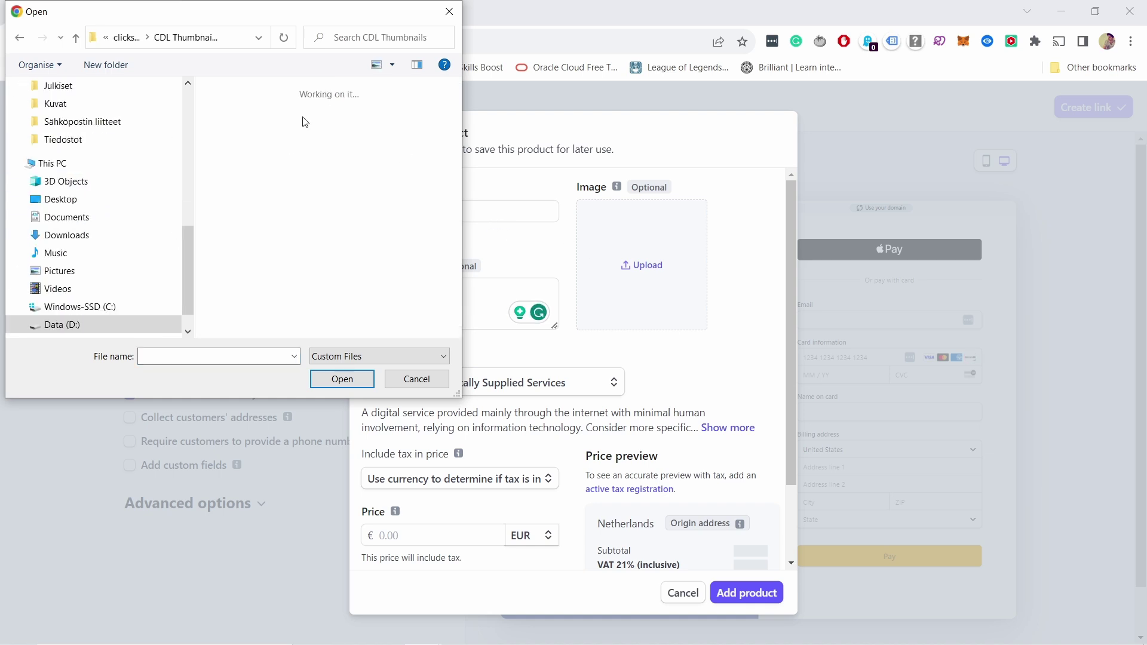
scroll(367, 217, "down", 3)
scroll(367, 217, "down", 3)
left_click(323, 325)
left_click(342, 379)
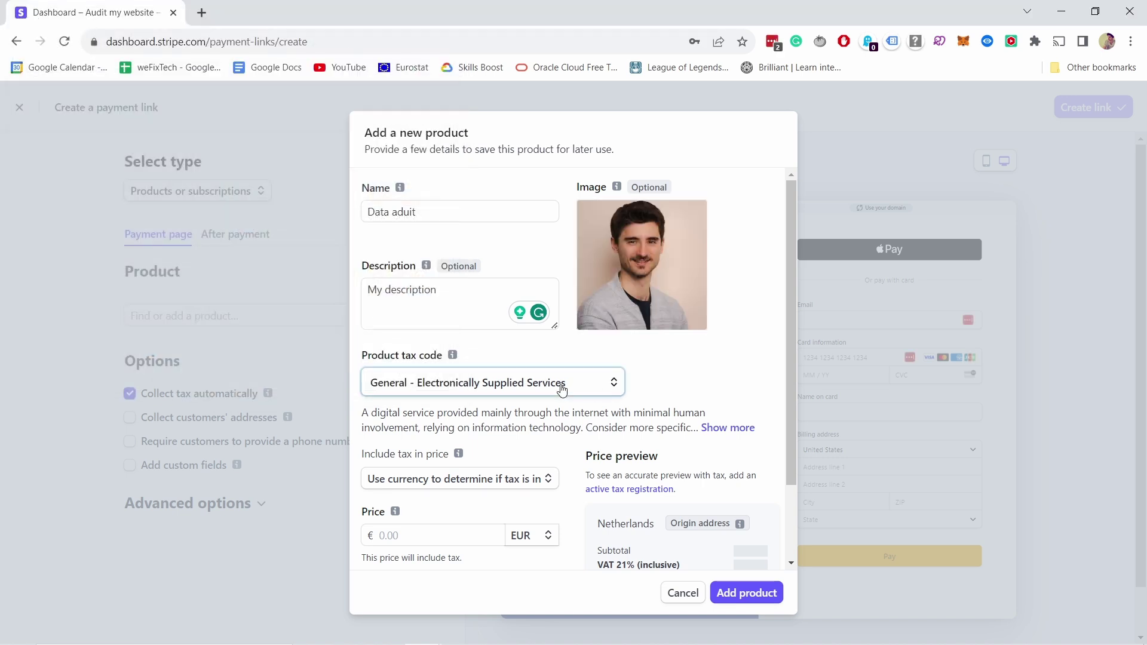
Set the product tax code to General - Services and show the Include tax in price choices
mouse_move(410, 359)
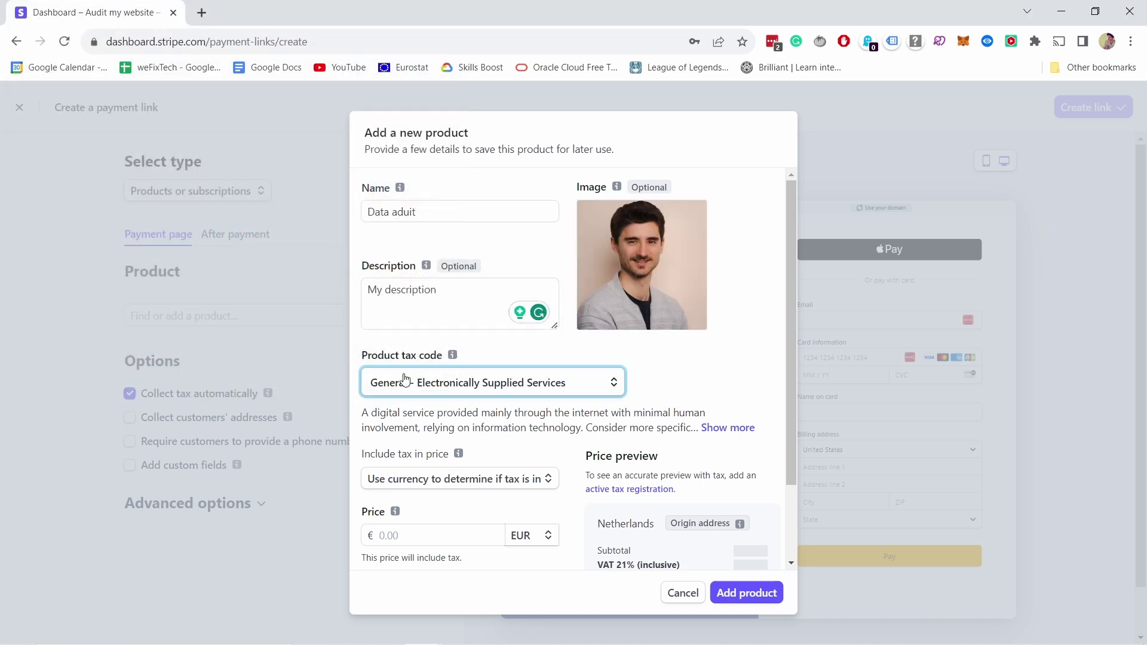
left_click(437, 386)
scroll(427, 472, "down", 1)
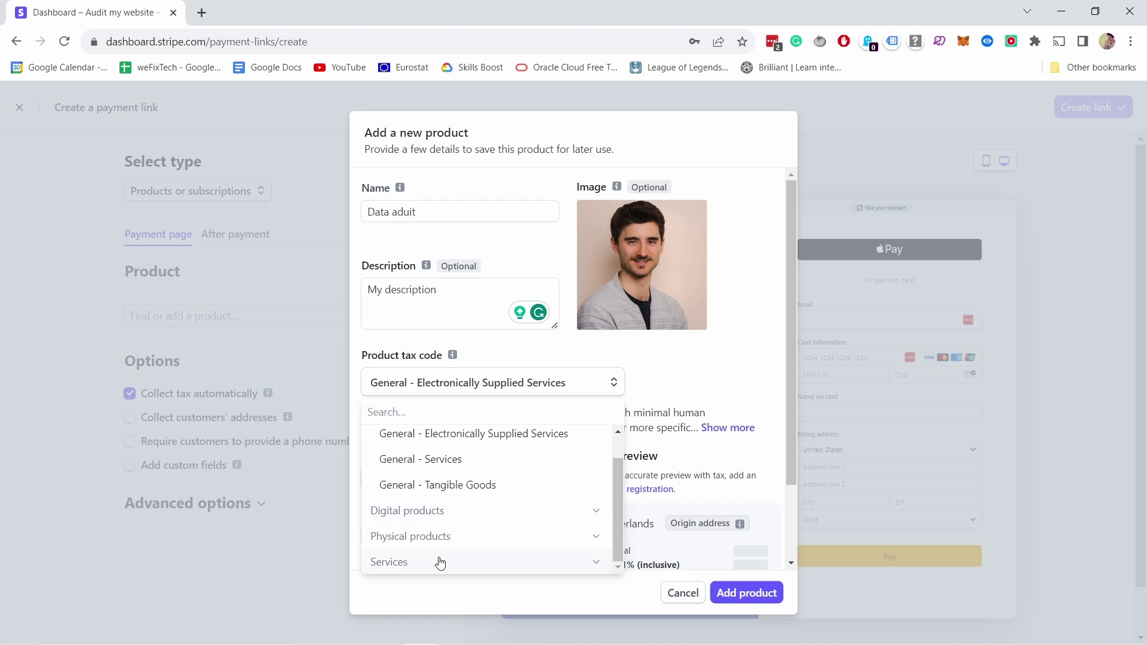
left_click(427, 460)
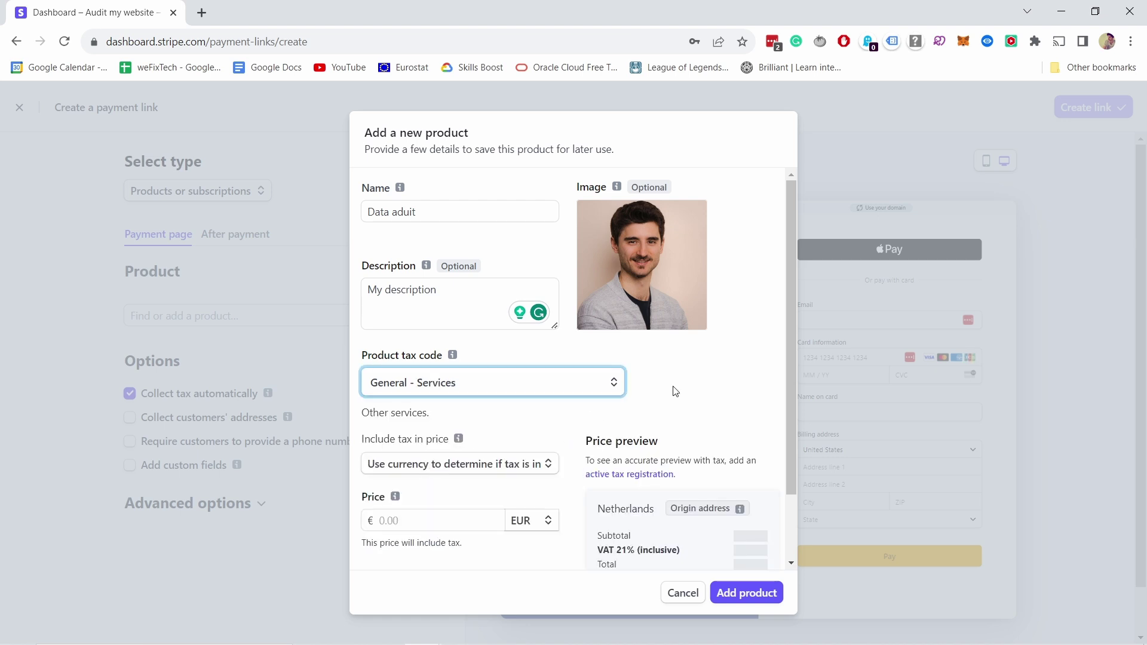
scroll(505, 410, "down", 2)
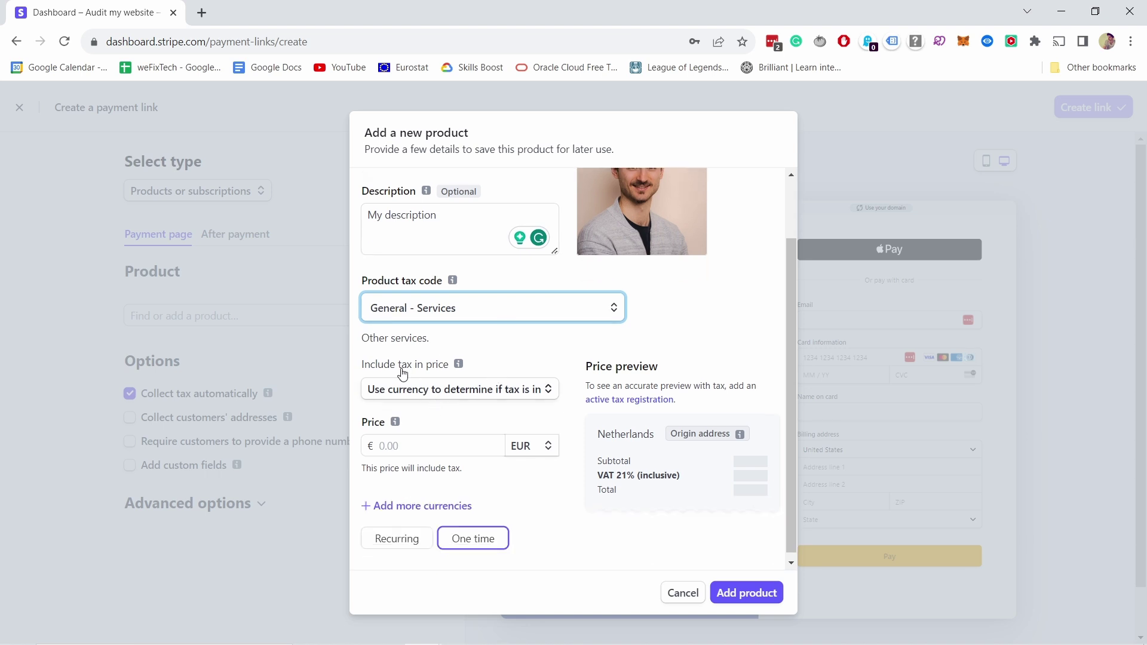
left_click(421, 395)
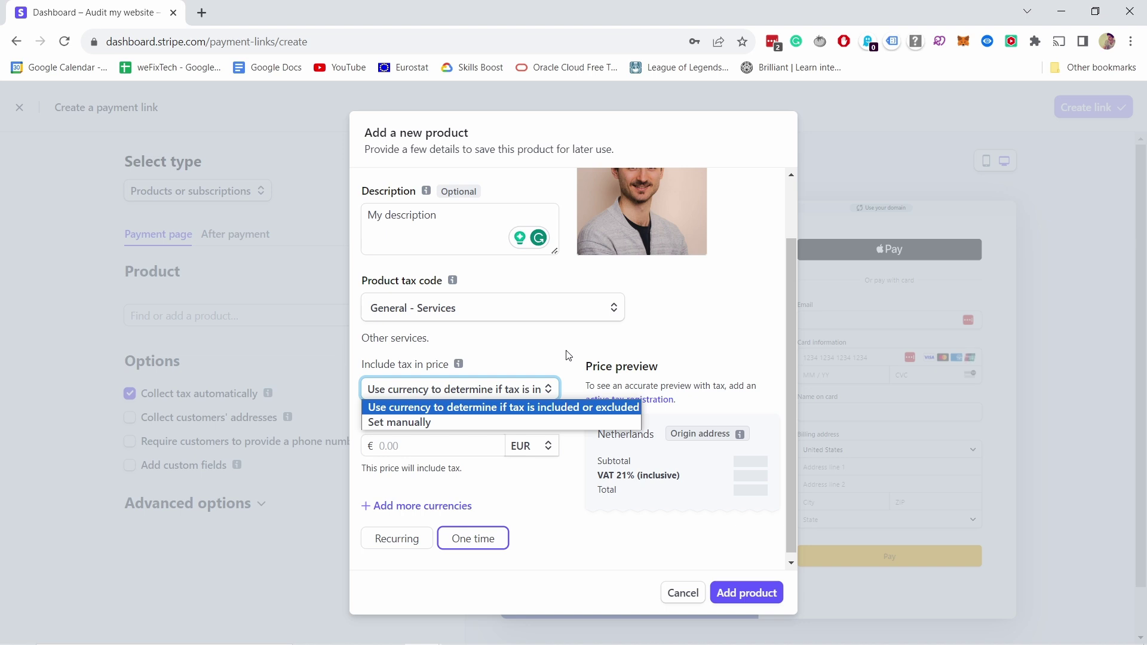
Price the product at €250.00, leaving the tax-inclusion setting unchanged
left_click(505, 360)
left_click(438, 444)
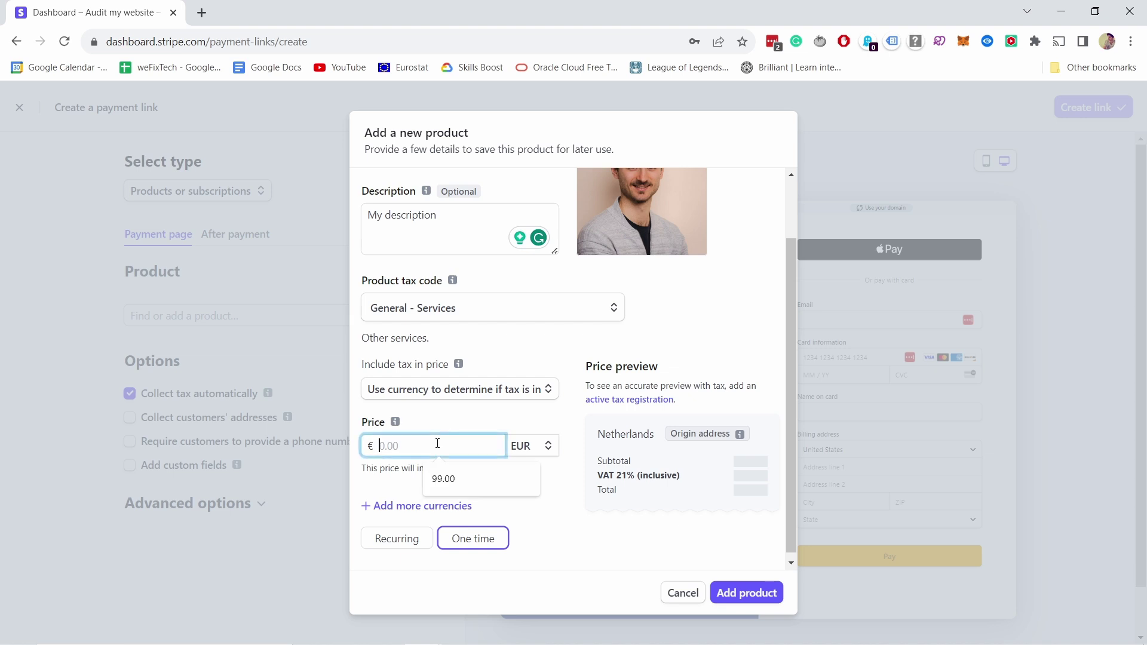
type("250")
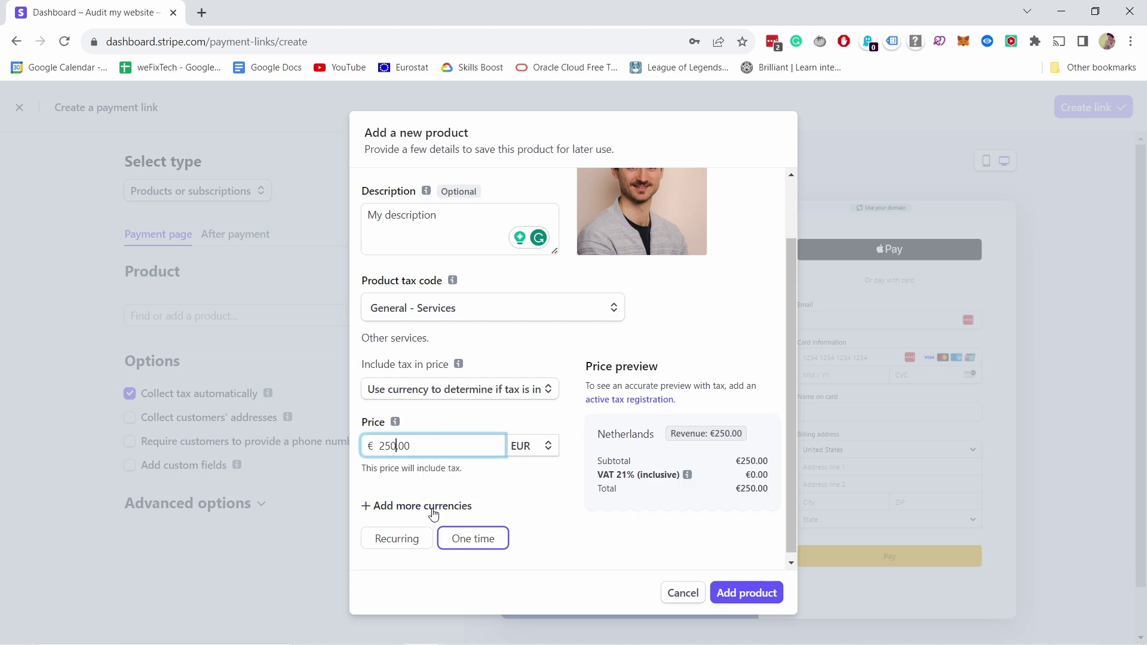
Add a second price in USD and change its amount to $269.00
left_click(425, 506)
left_click(429, 514)
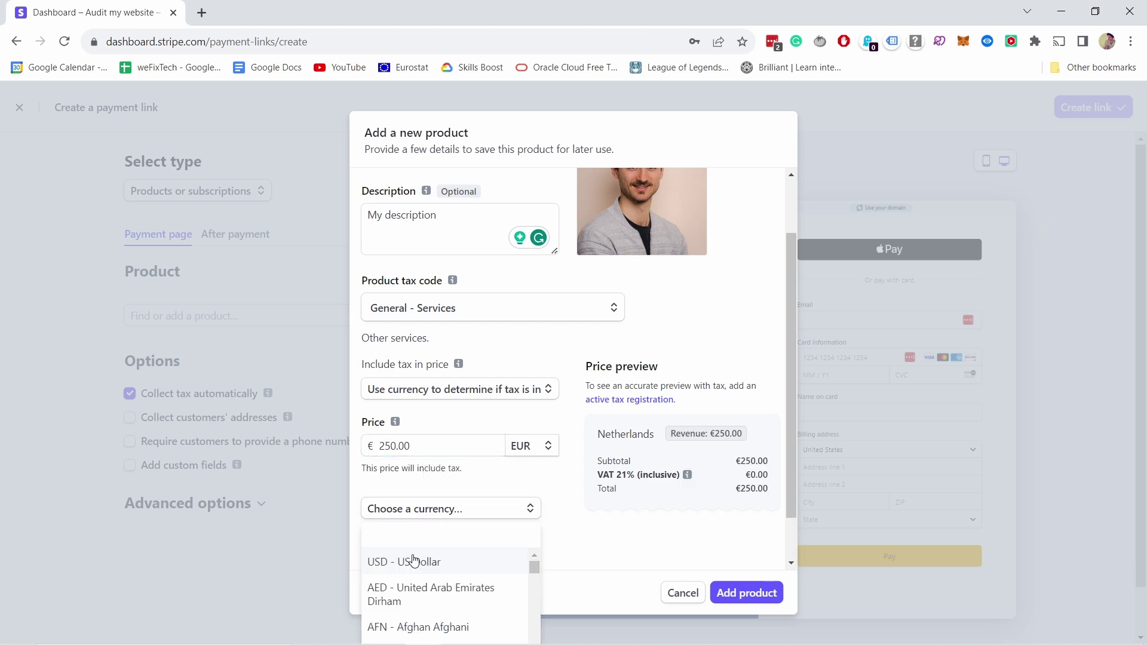
key("Return")
scroll(504, 470, "down", 2)
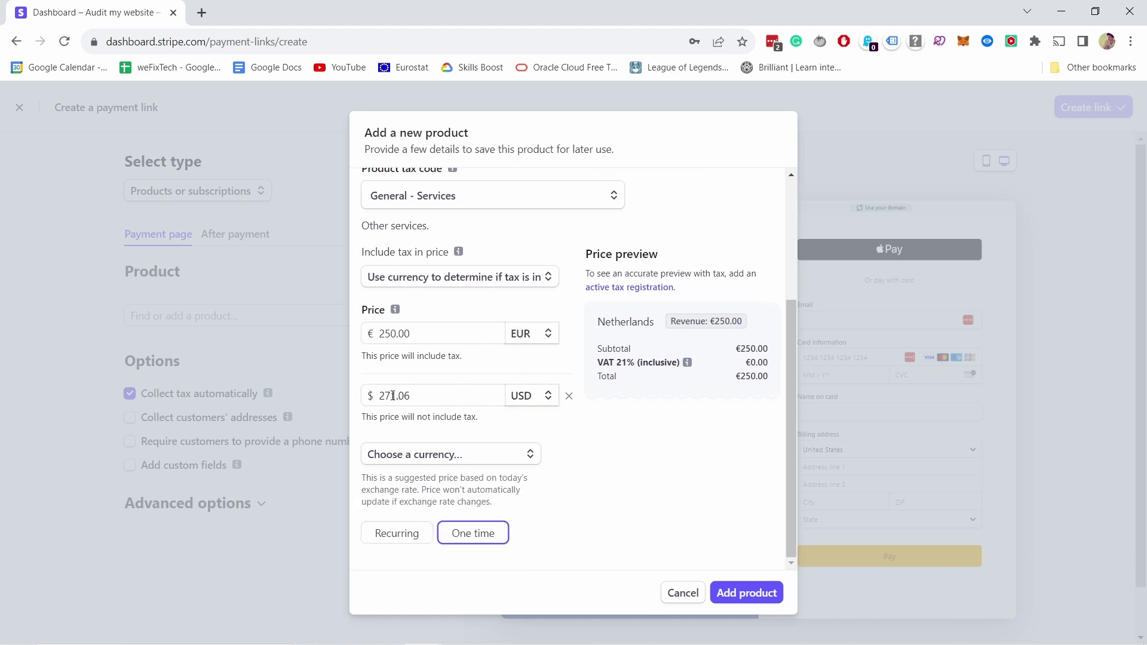
left_click(392, 396)
left_click(404, 396)
left_click_drag(414, 397, 387, 397)
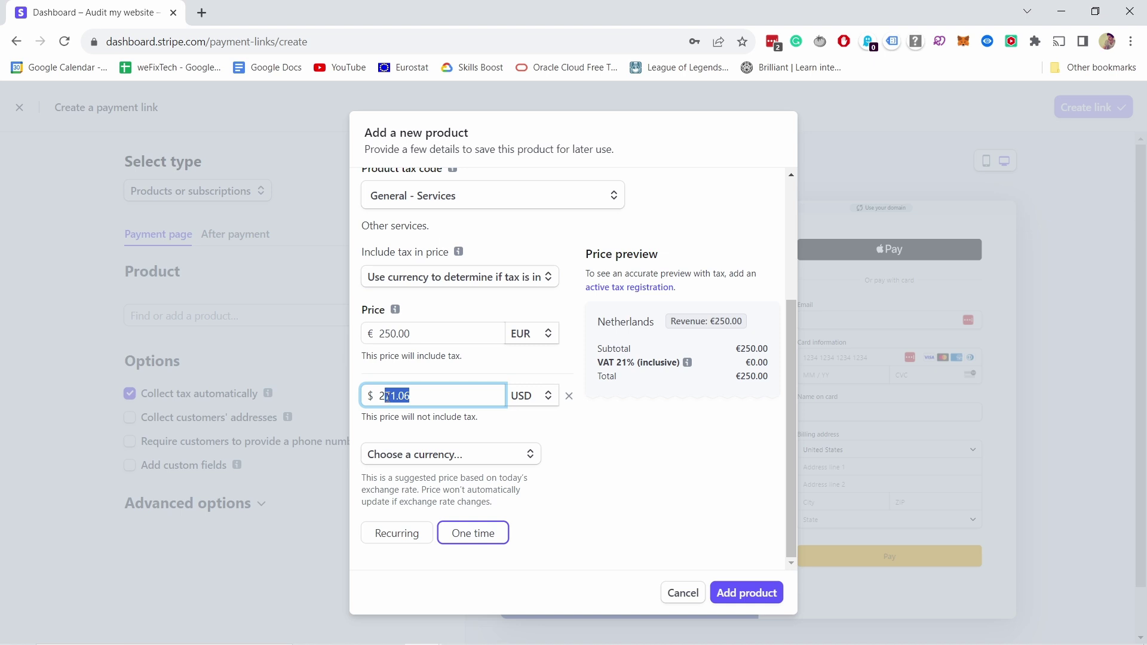
type("69")
left_click(618, 443)
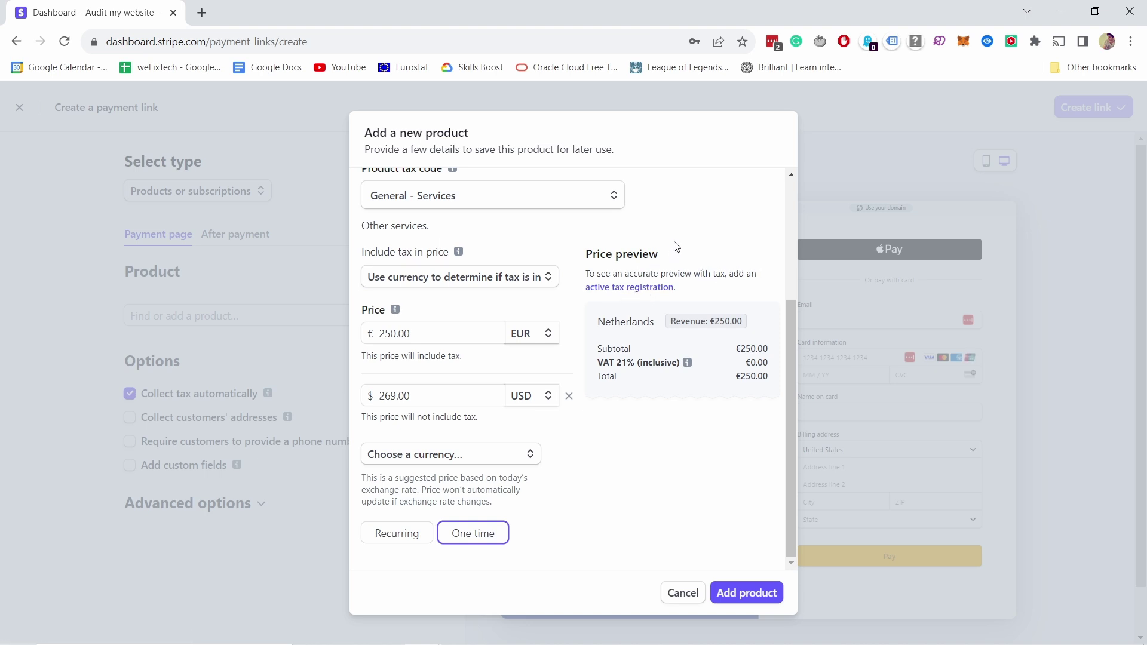
scroll(615, 359, "up", 3)
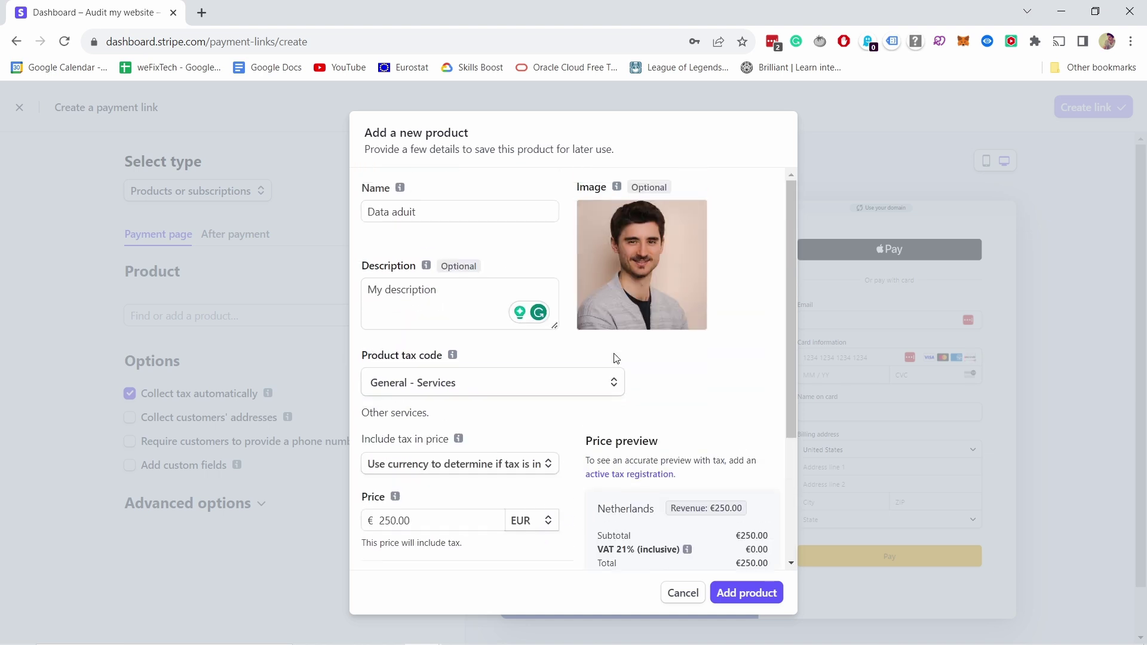
scroll(615, 359, "down", 3)
Add the product to the payment link and edit its name from 'Data aduit' to 'Data audit'
left_click(741, 595)
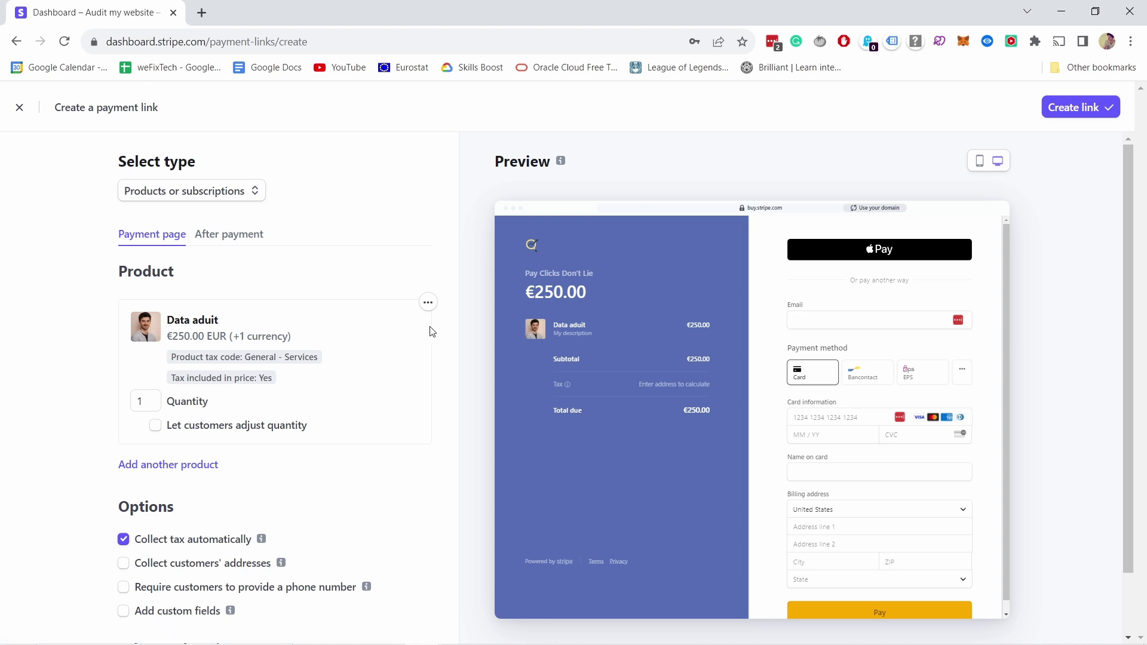
left_click(428, 305)
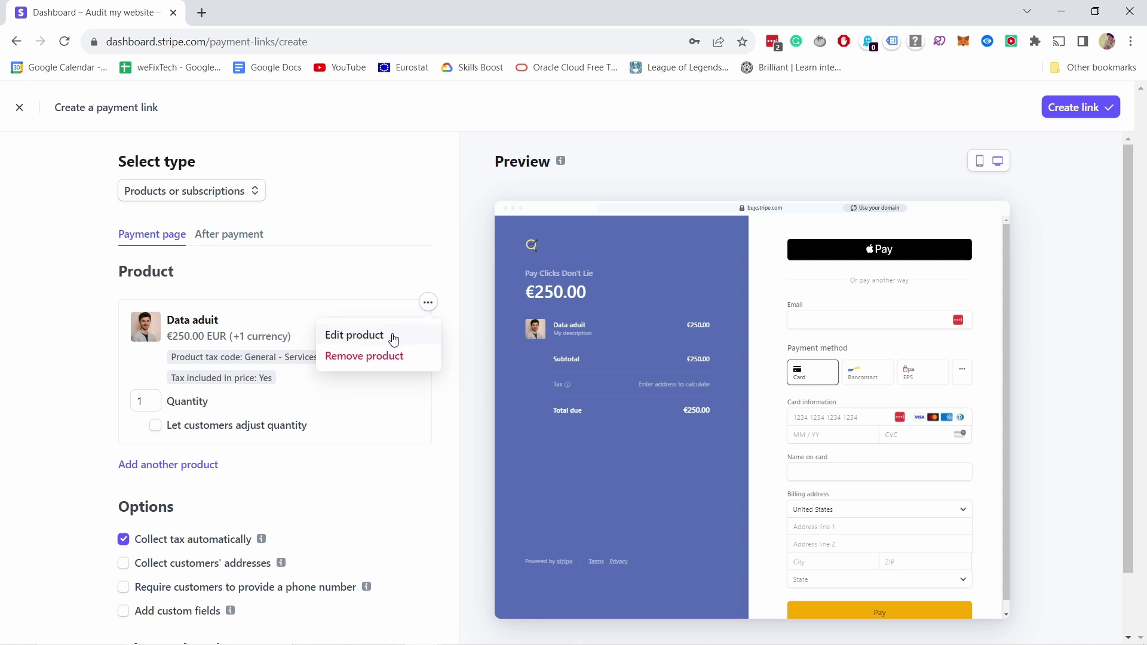
left_click(353, 329)
left_click_drag(392, 196, 443, 195)
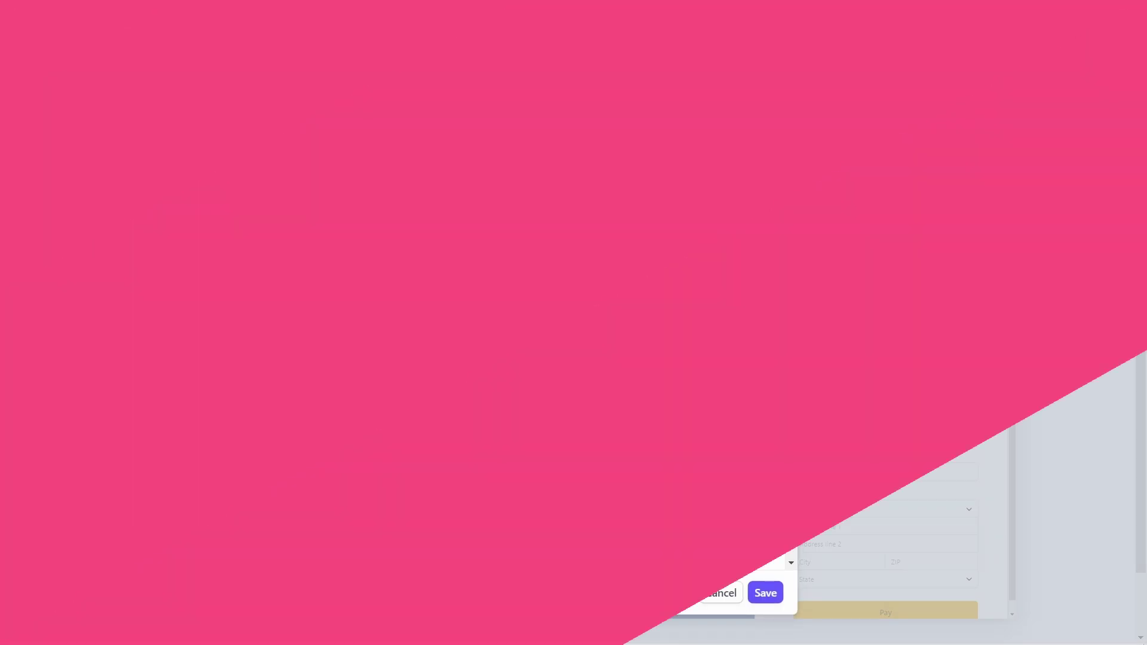
scroll(345, 263, "down", 1)
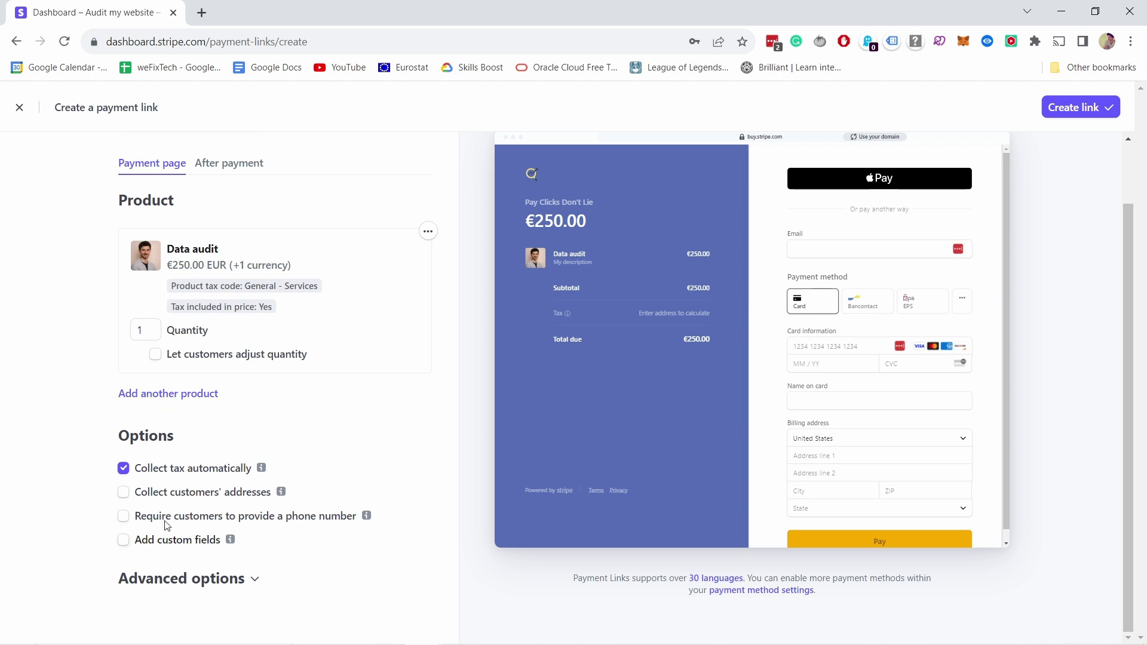
Turn on automatic tax collection for the payment link
mouse_move(230, 539)
left_click(123, 471)
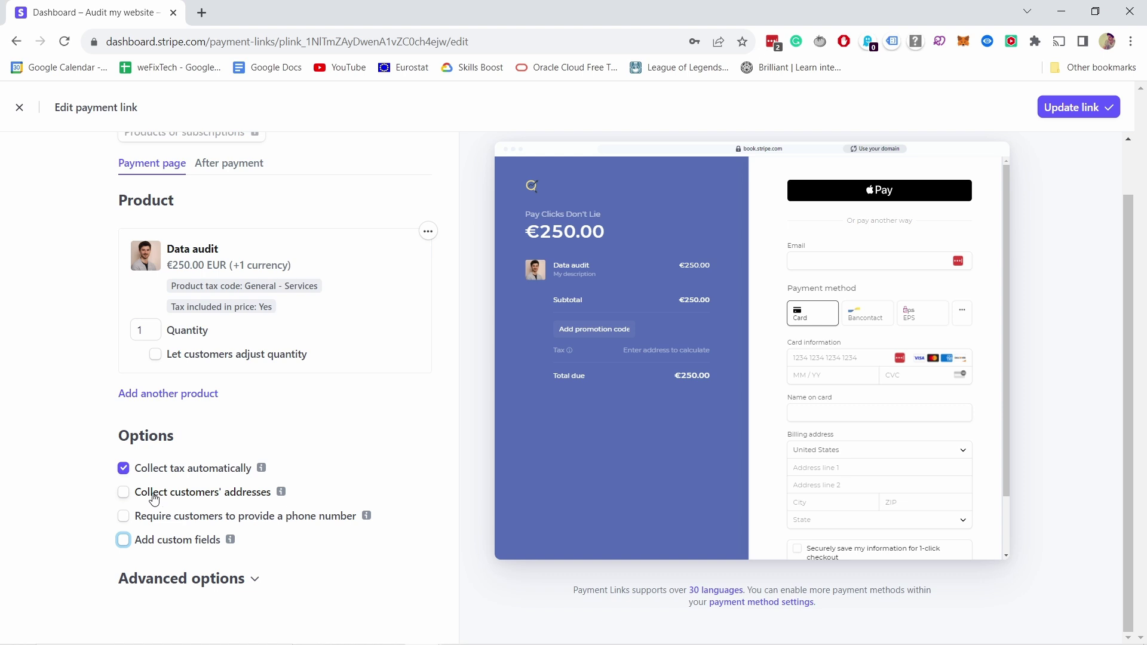
left_click(124, 541)
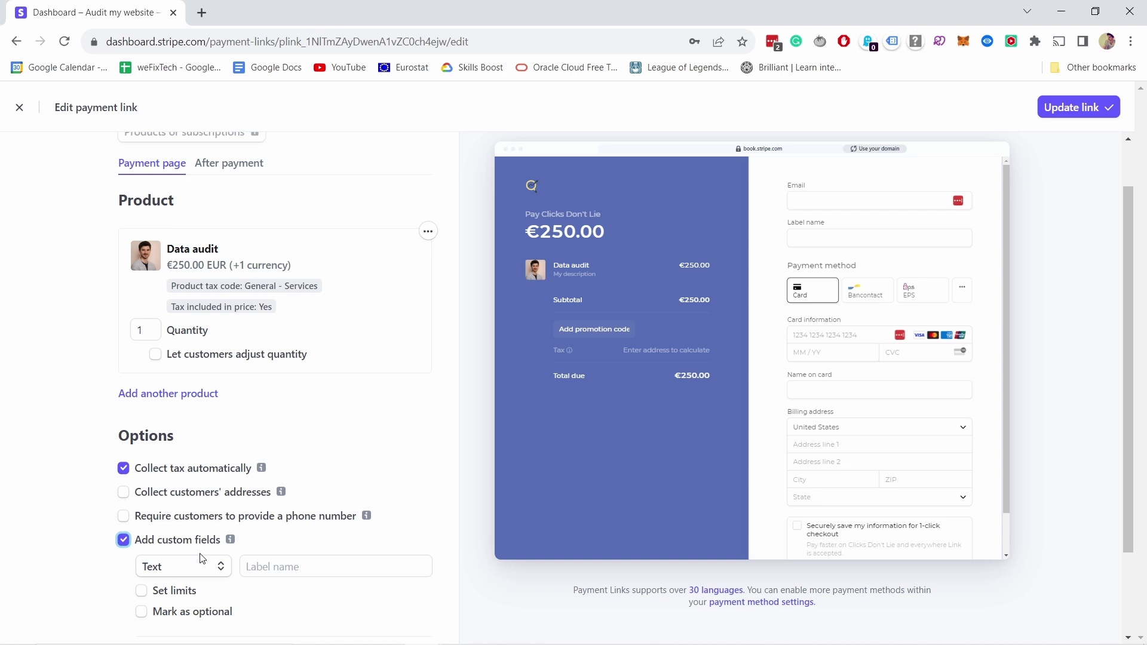
left_click(267, 569)
type("Firs")
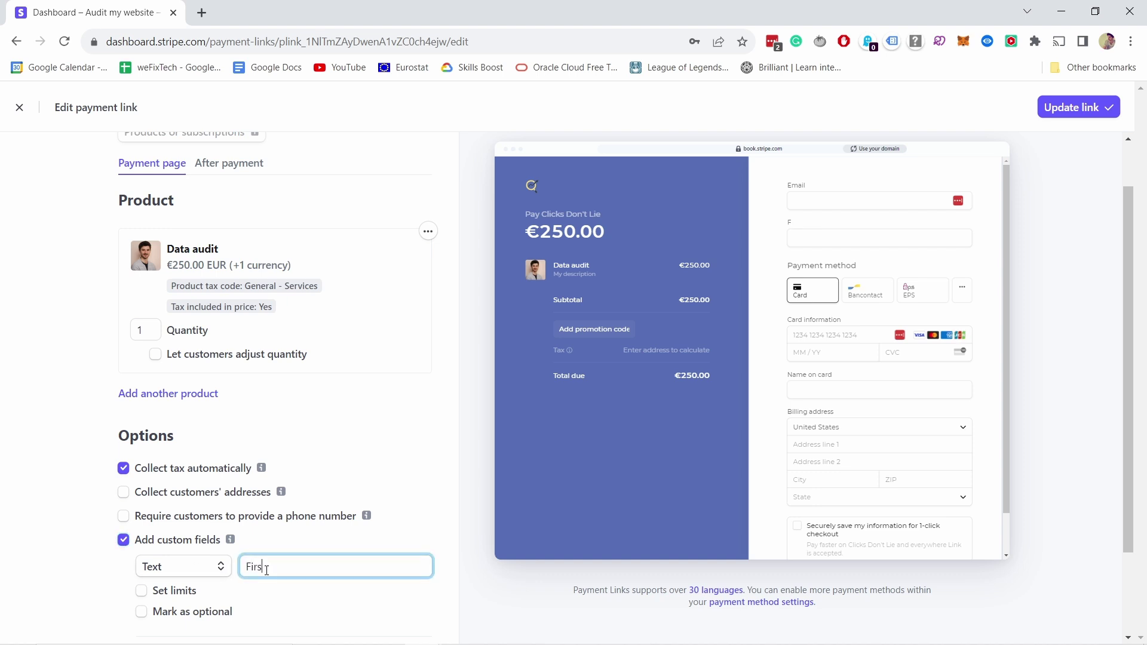
type("t Name")
left_click(123, 541)
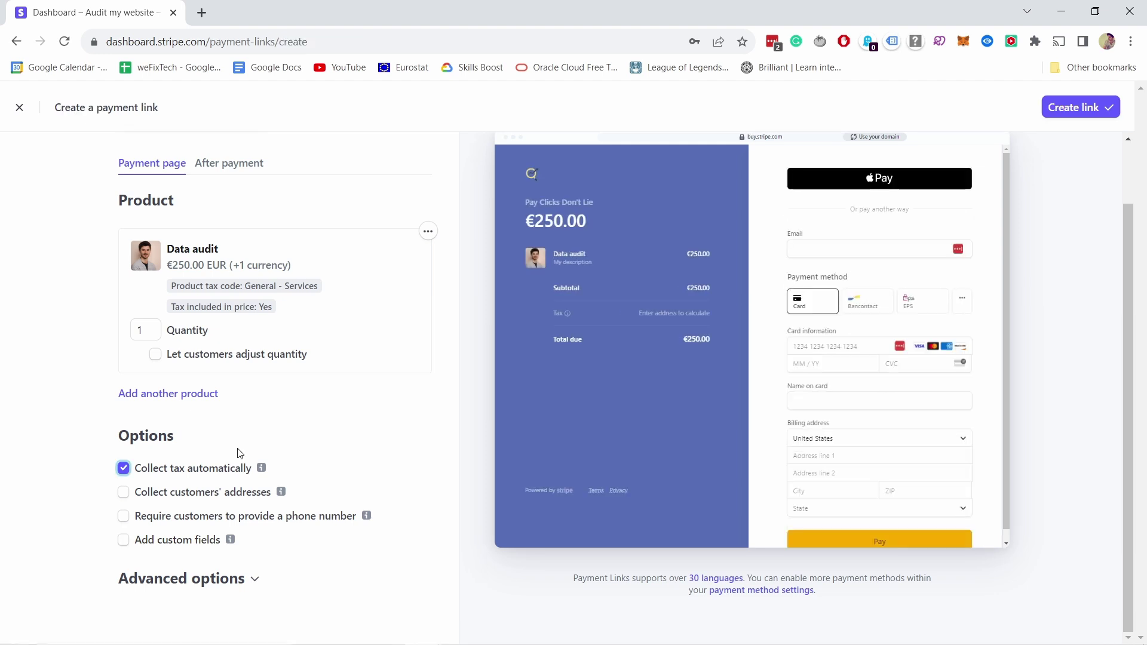
Allow promotion codes and business customer tax IDs in the link's Advanced options
left_click(255, 579)
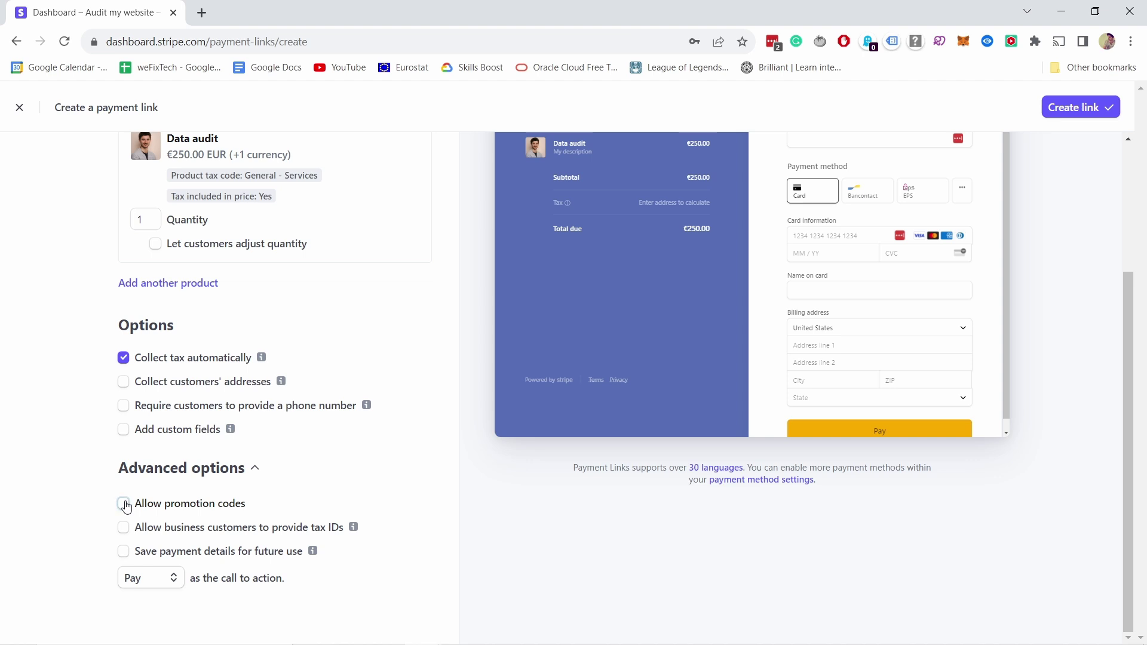
left_click(124, 505)
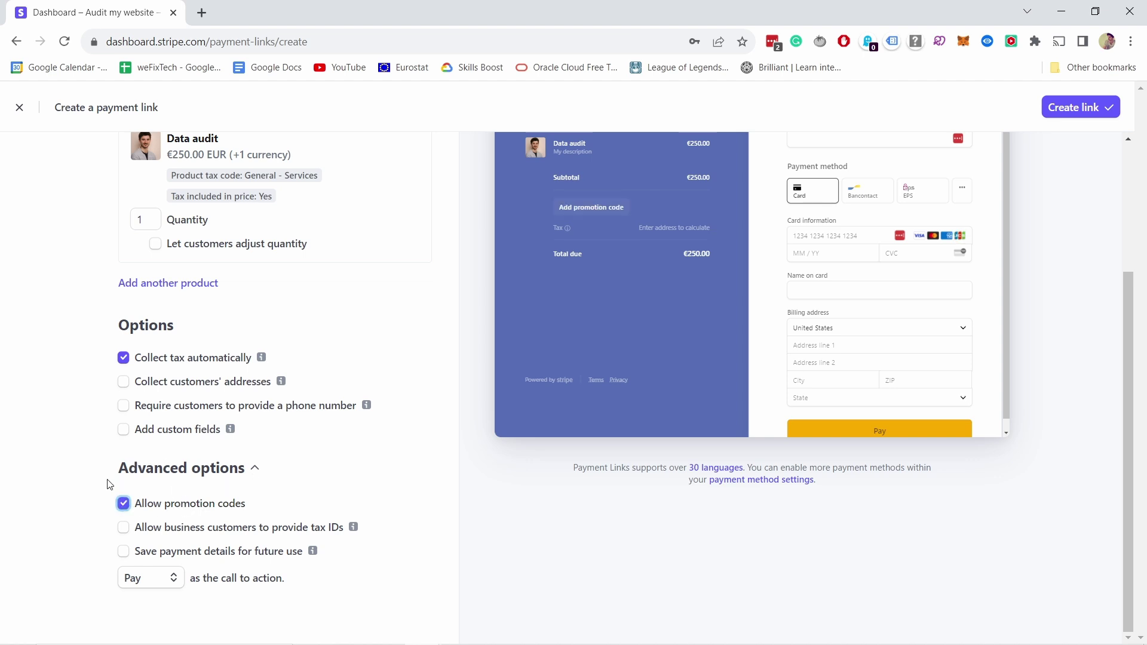
left_click(124, 529)
Set the checkout button's call to action to Book
left_click(154, 580)
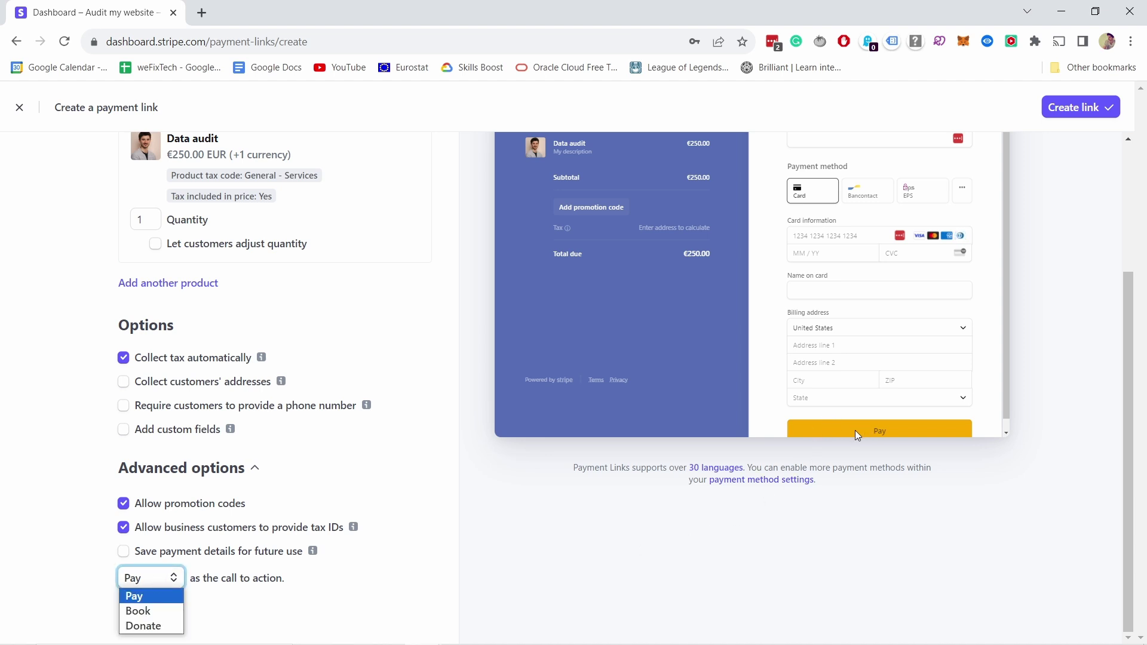
left_click(149, 613)
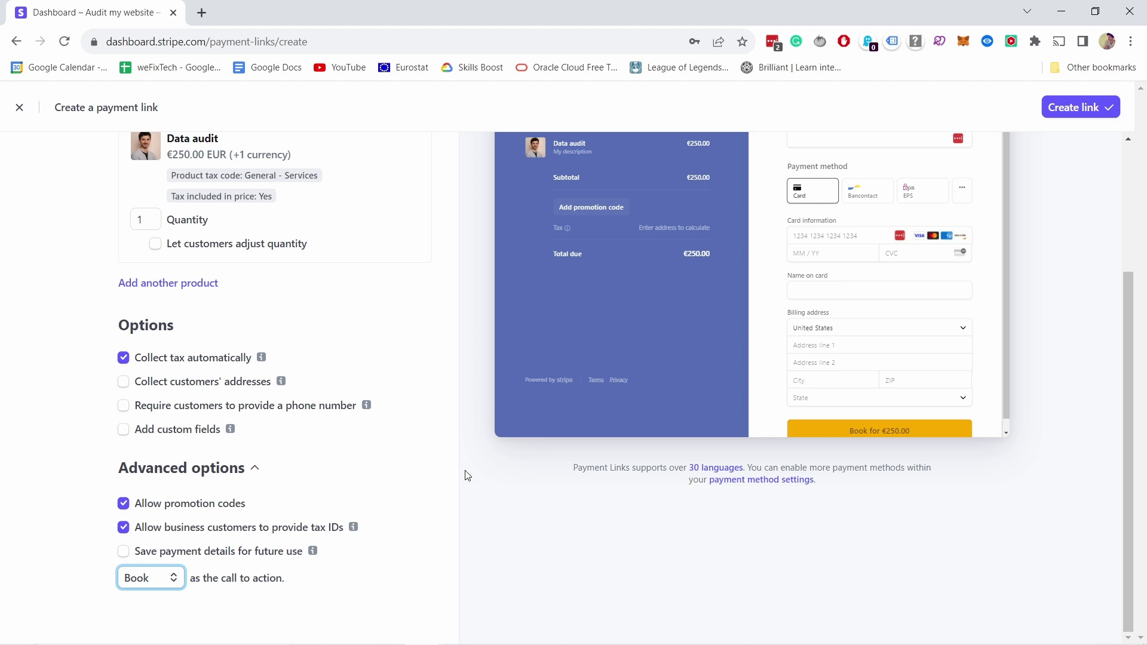
scroll(464, 474, "up", 3)
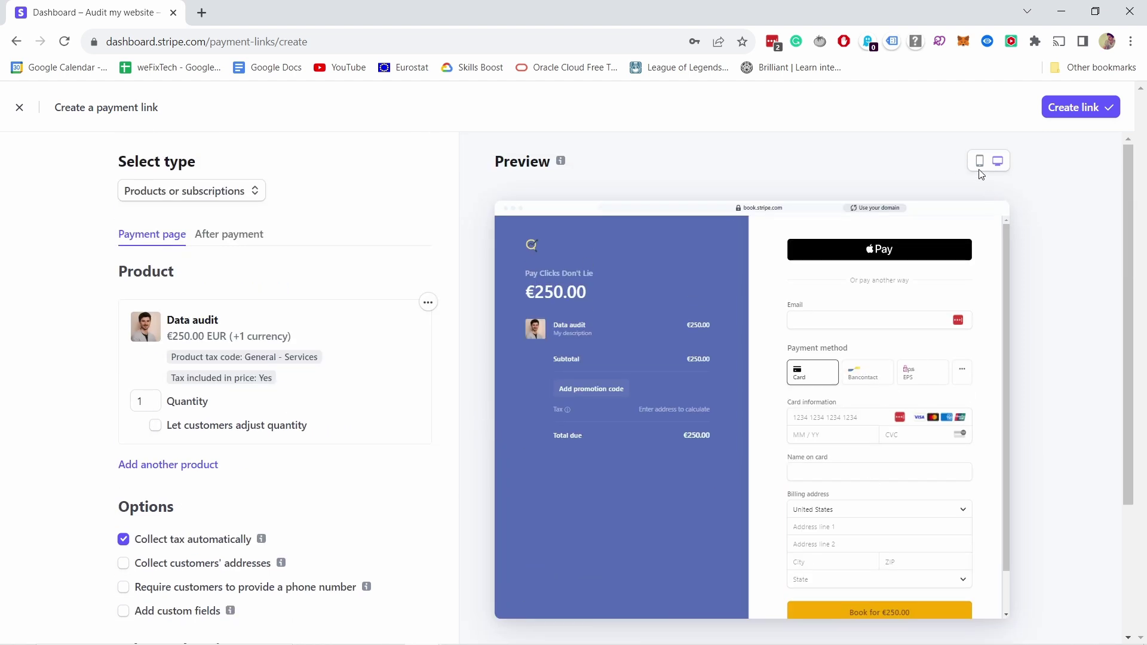
Preview the checkout on mobile, then desktop, and dismiss Add another product without adding one
left_click(980, 161)
scroll(770, 371, "down", 5)
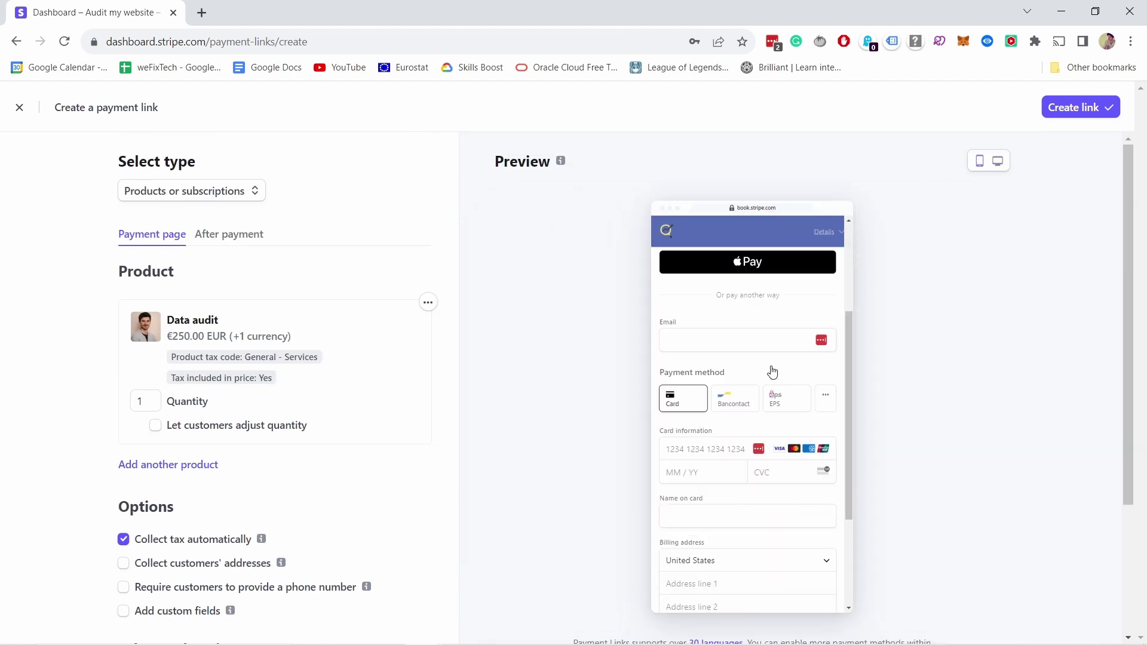
scroll(748, 376, "up", 5)
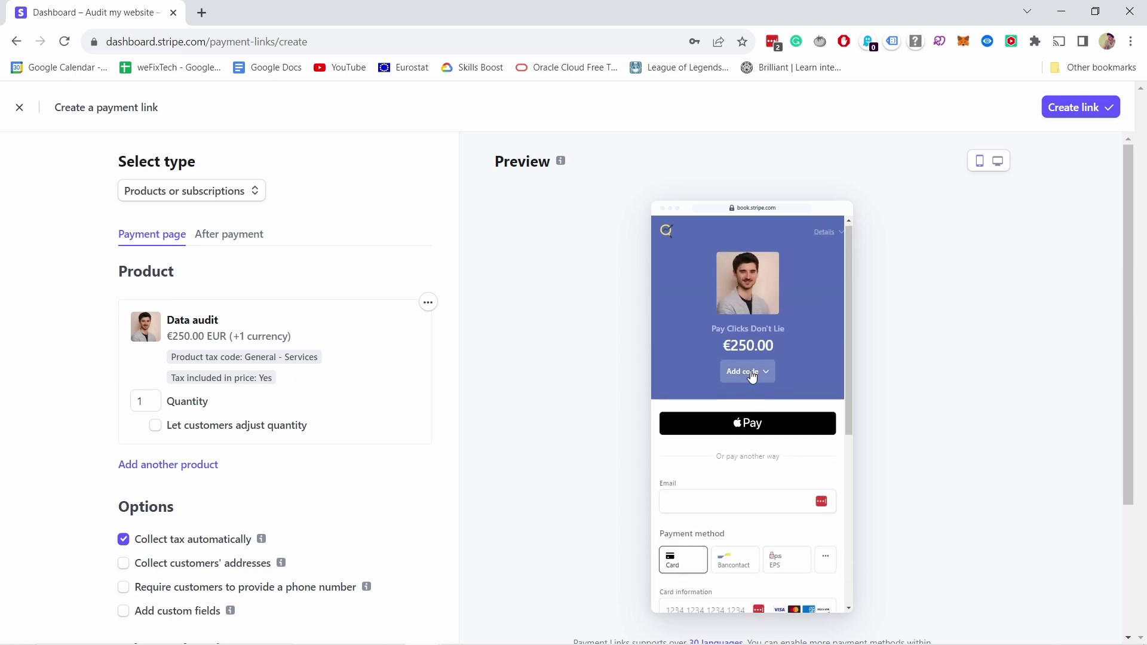
left_click(999, 164)
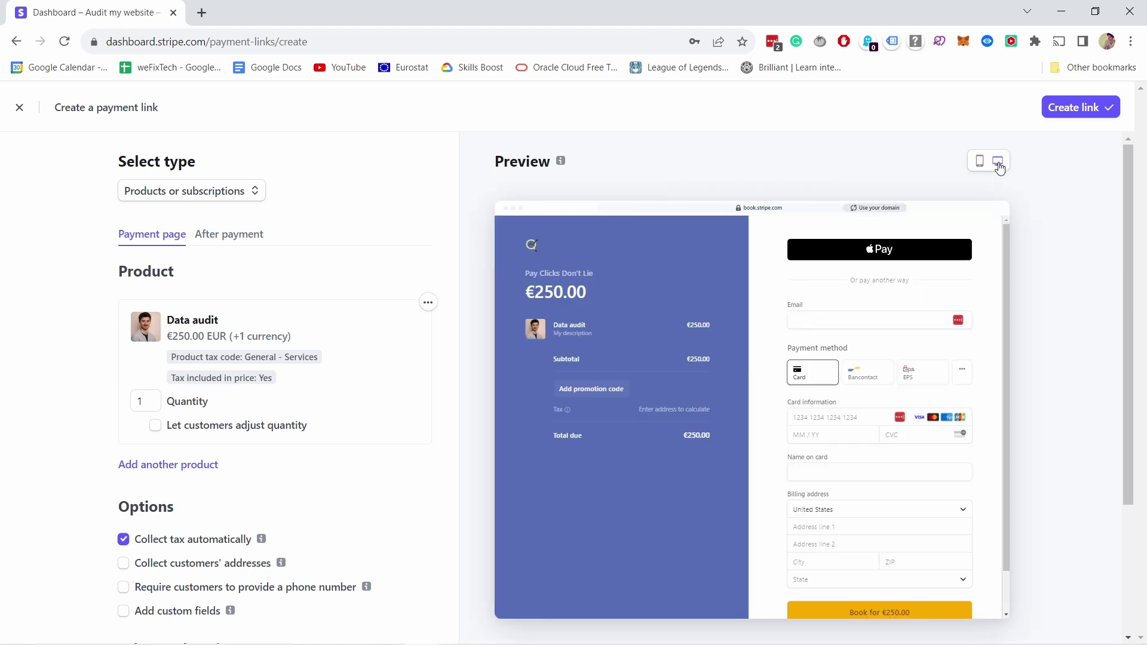
left_click(134, 465)
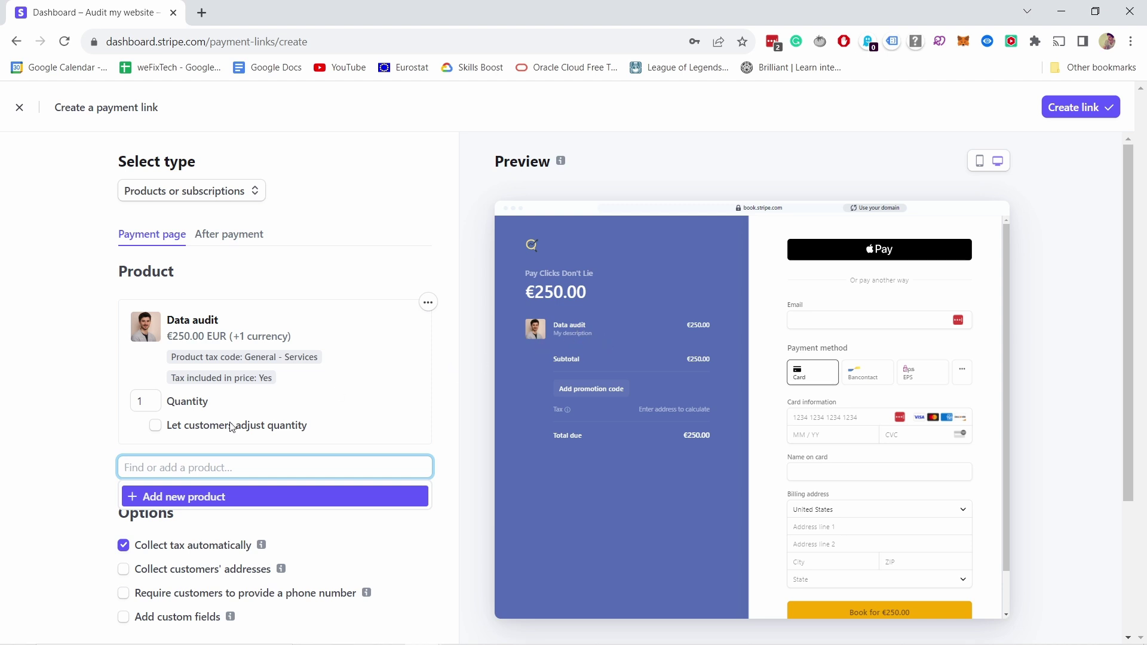
left_click(98, 439)
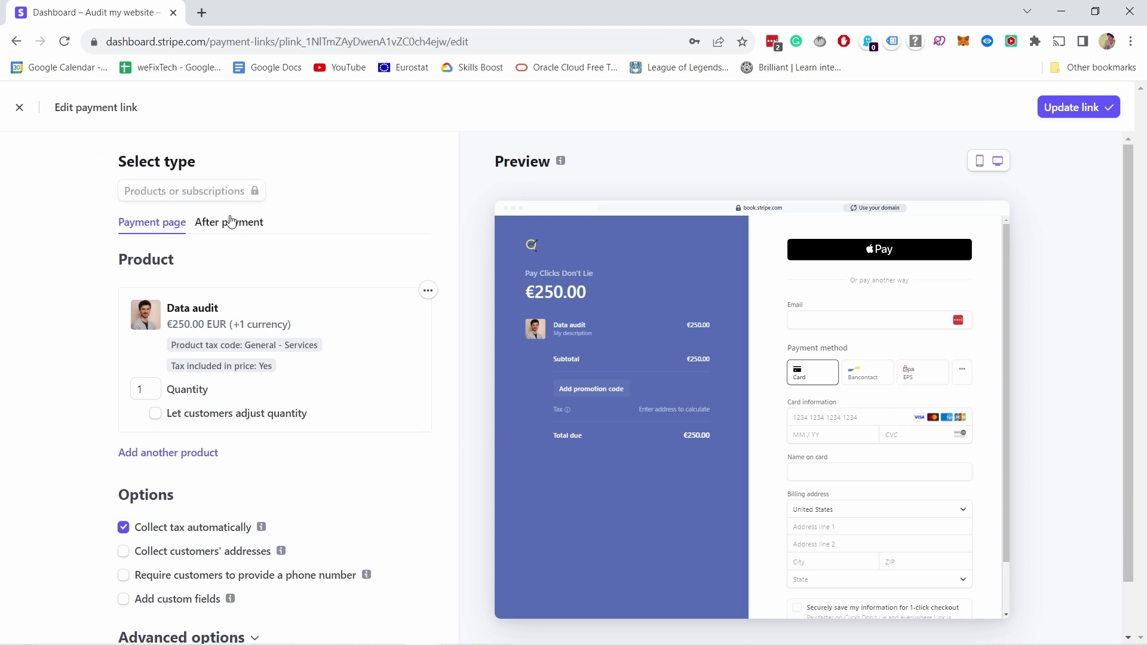
In After payment, try the custom message 'Thanks for the purchase!', then choose redirecting to a website
left_click(224, 234)
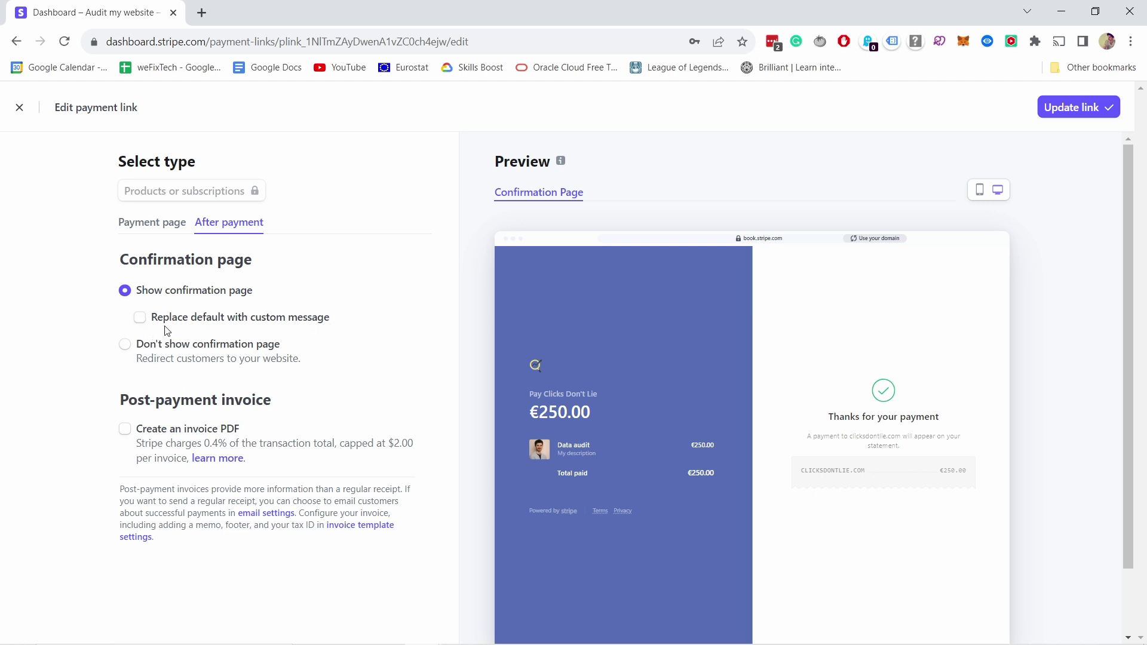
left_click(140, 320)
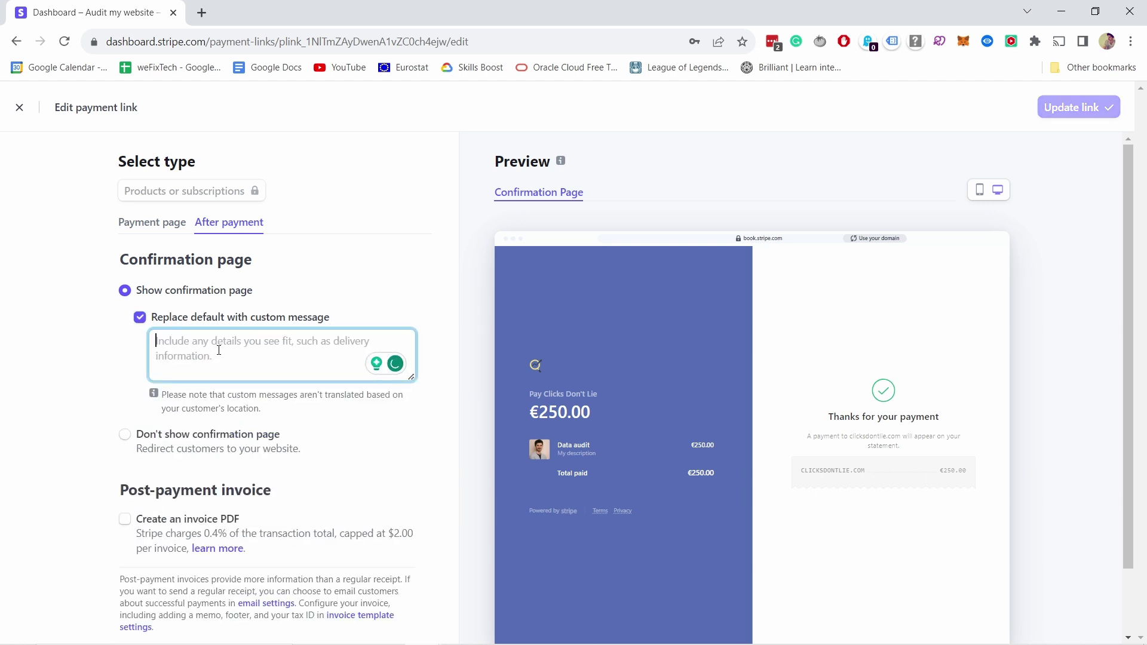
type("Thanks ")
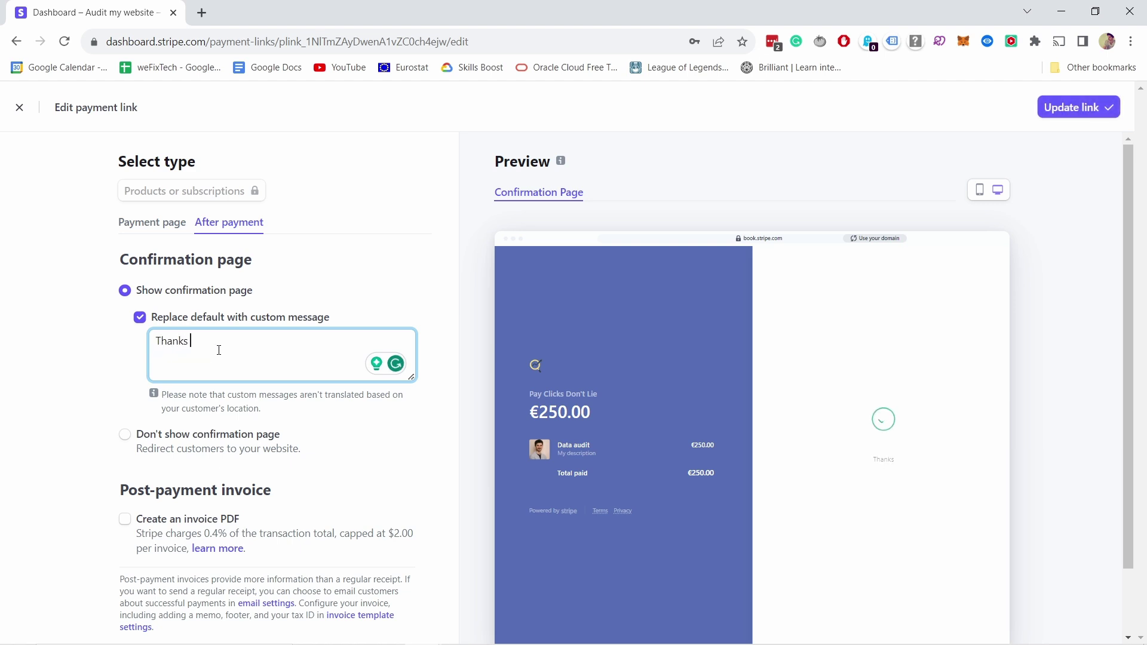
type("for the purchase!")
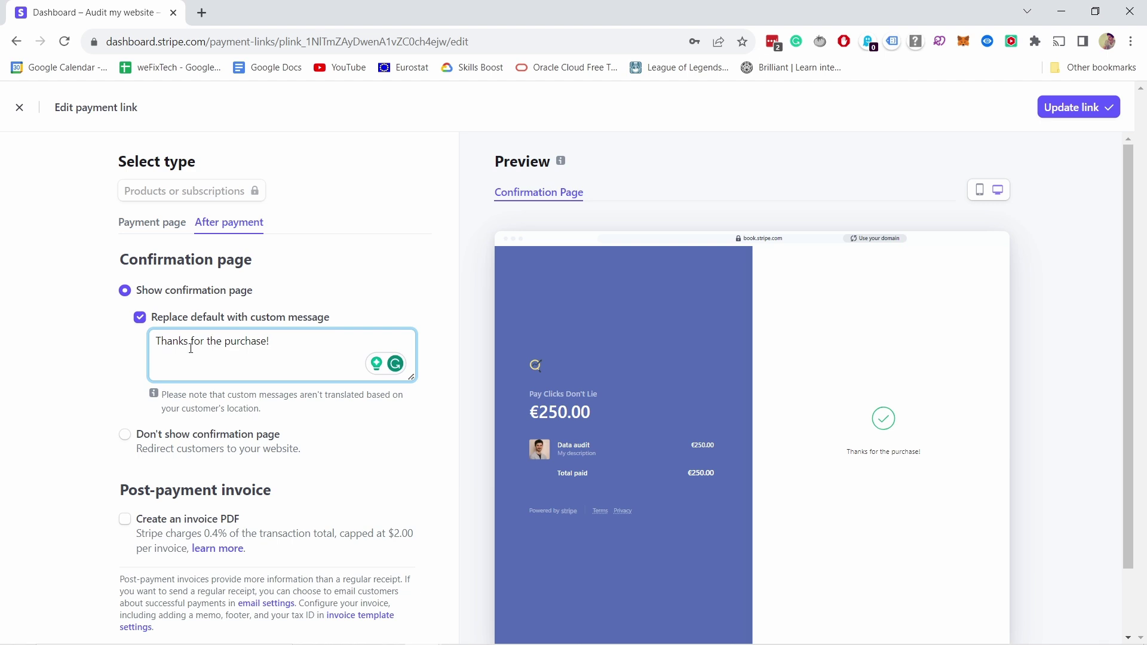
left_click(126, 435)
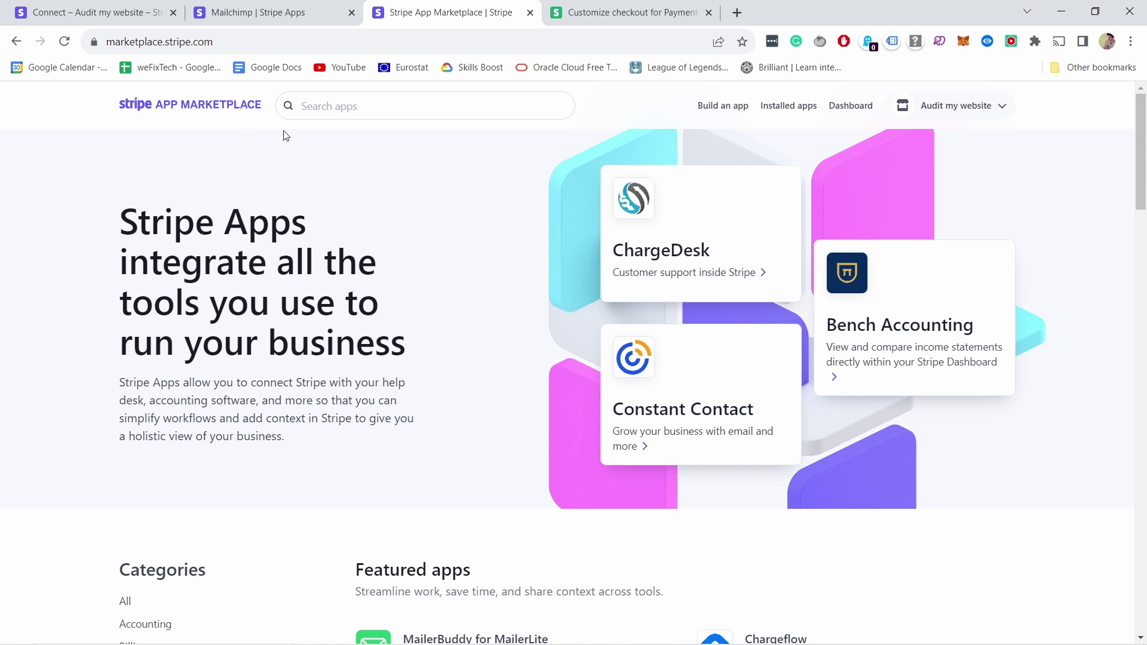
Switch to the Mailchimp Stripe Apps browser tab
left_click(246, 17)
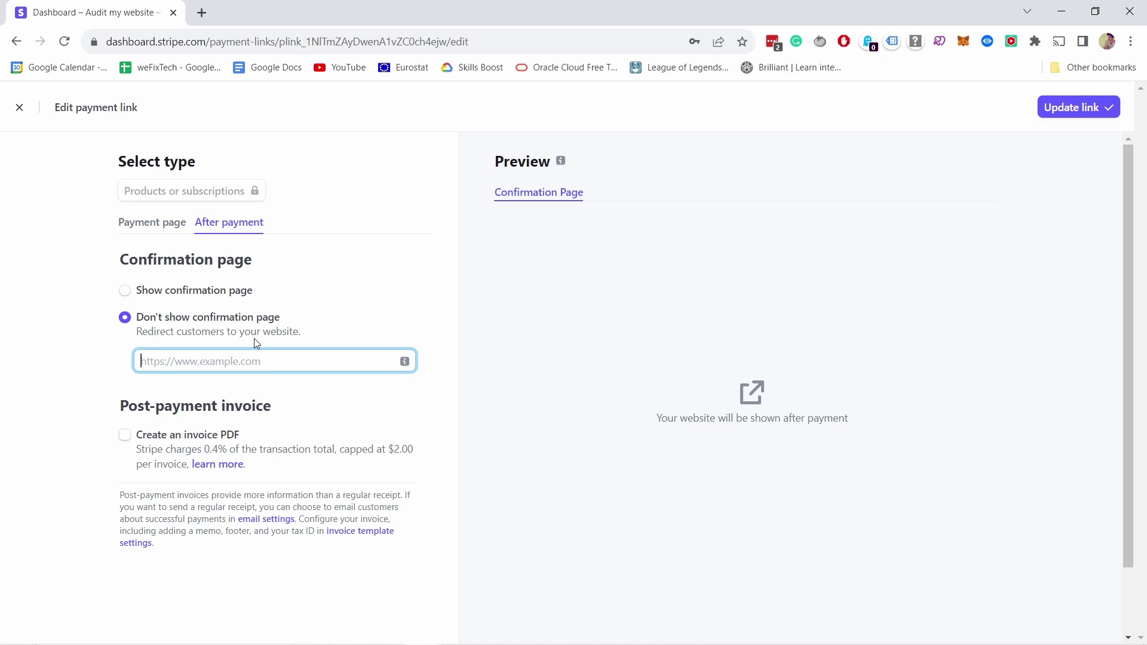
Paste the Airtable address as the redirect URL and update the payment link
left_click(169, 356)
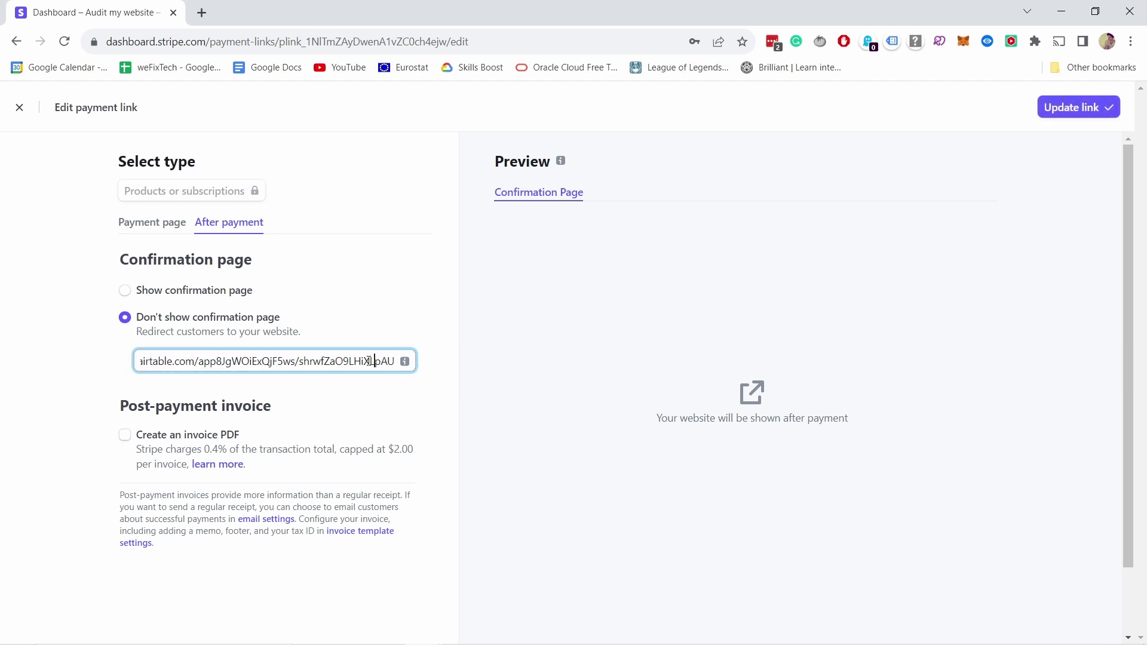
left_click_drag(370, 361, 120, 366)
left_click(79, 353)
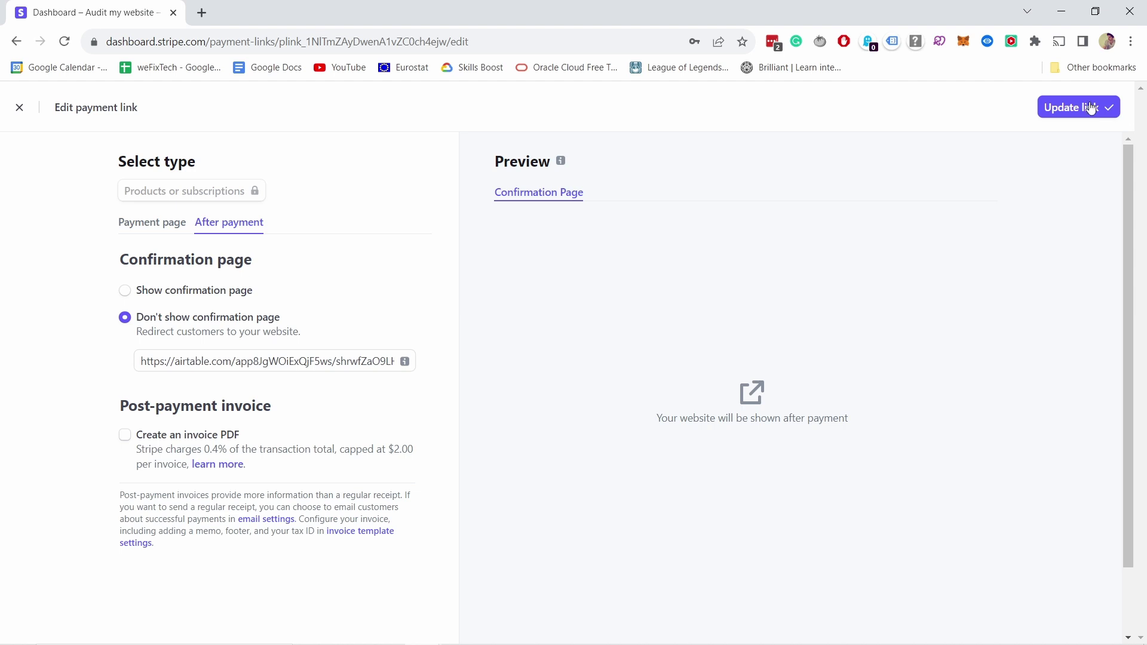
left_click(1067, 109)
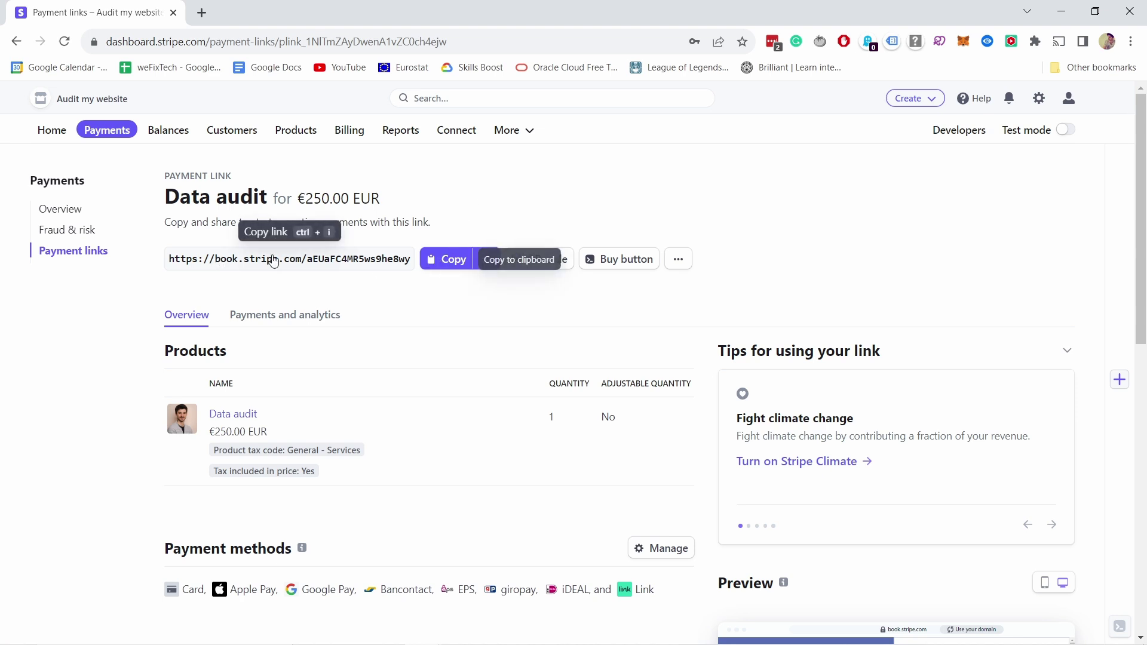
Copy the Data audit payment link and load it in a new Incognito window
left_click(442, 260)
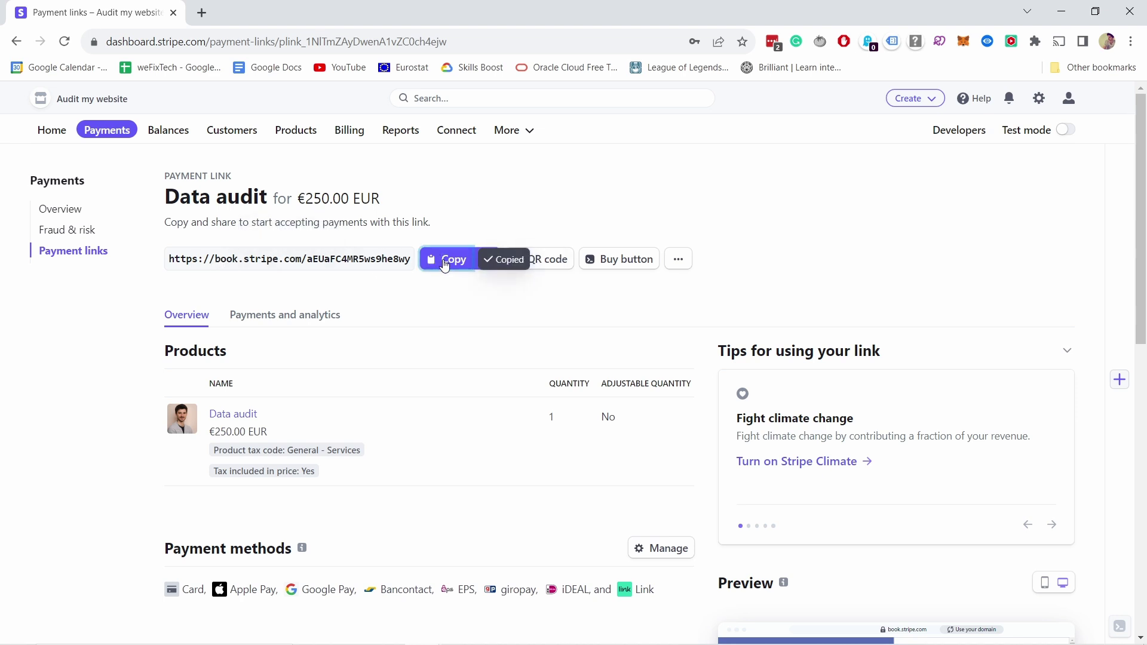
left_click(1131, 41)
left_click(1035, 97)
key("ctrl+v")
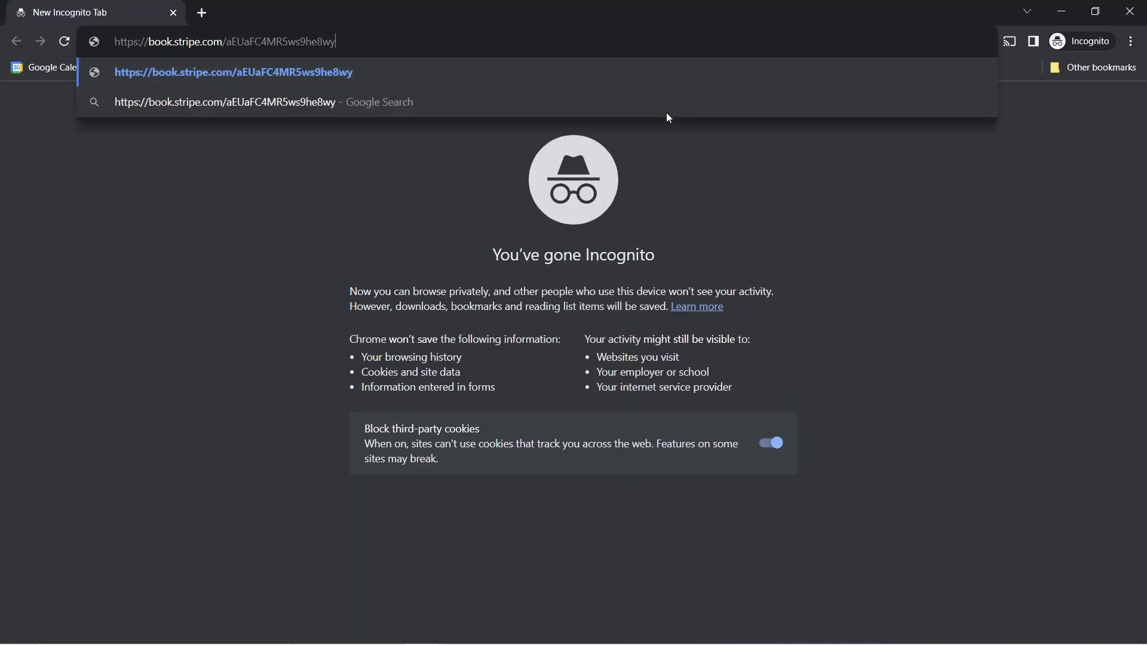
key("Return")
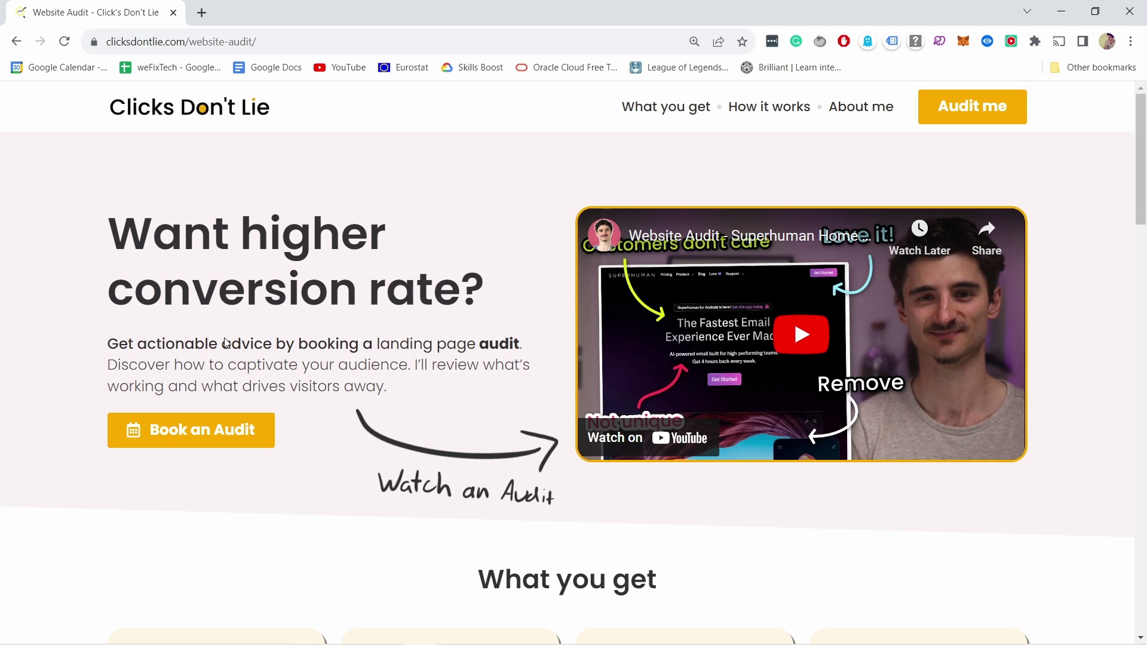
Follow the website's Book an Audit button to its checkout
left_click(184, 432)
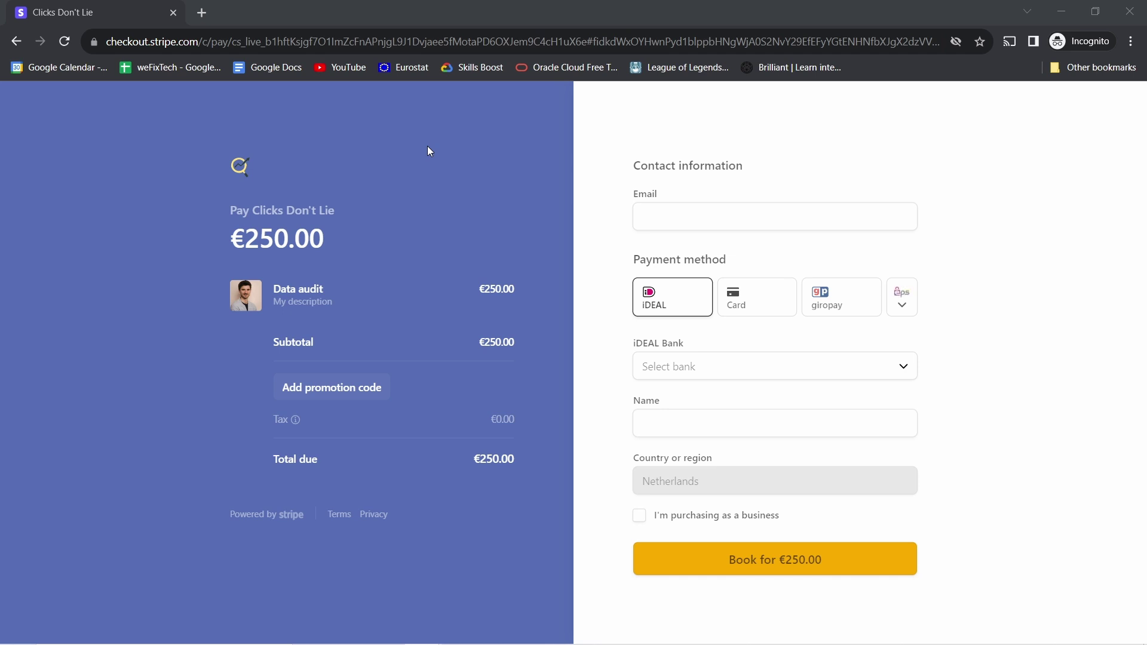
Back in the dashboard, show the Data audit payment link's QR code
key("alt+Tab")
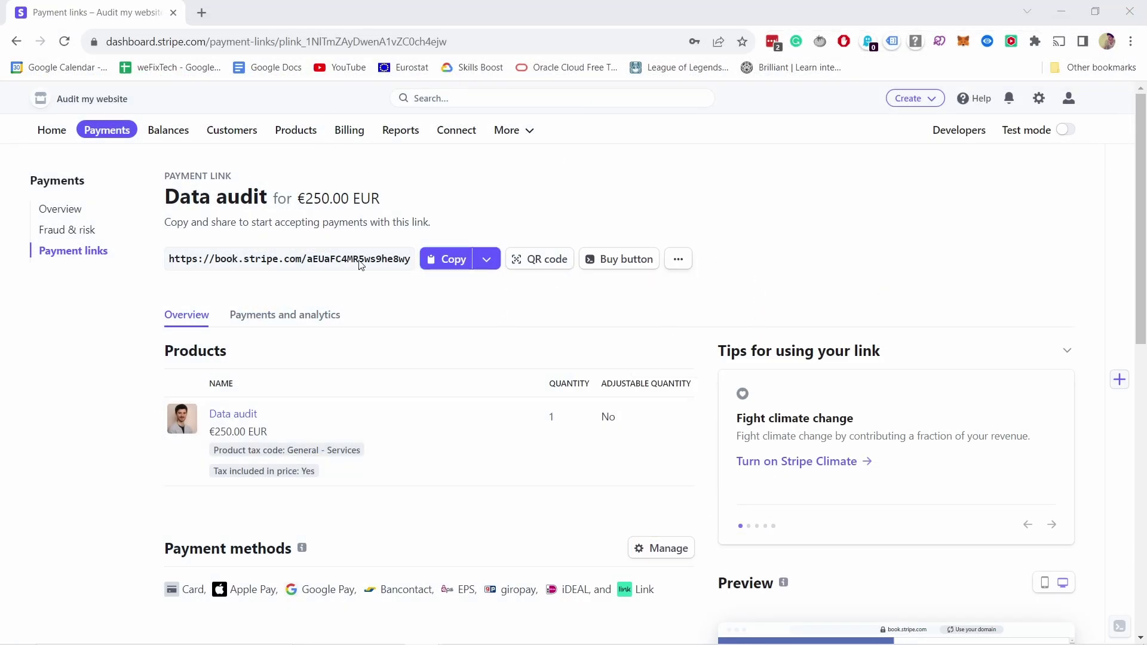
left_click(679, 260)
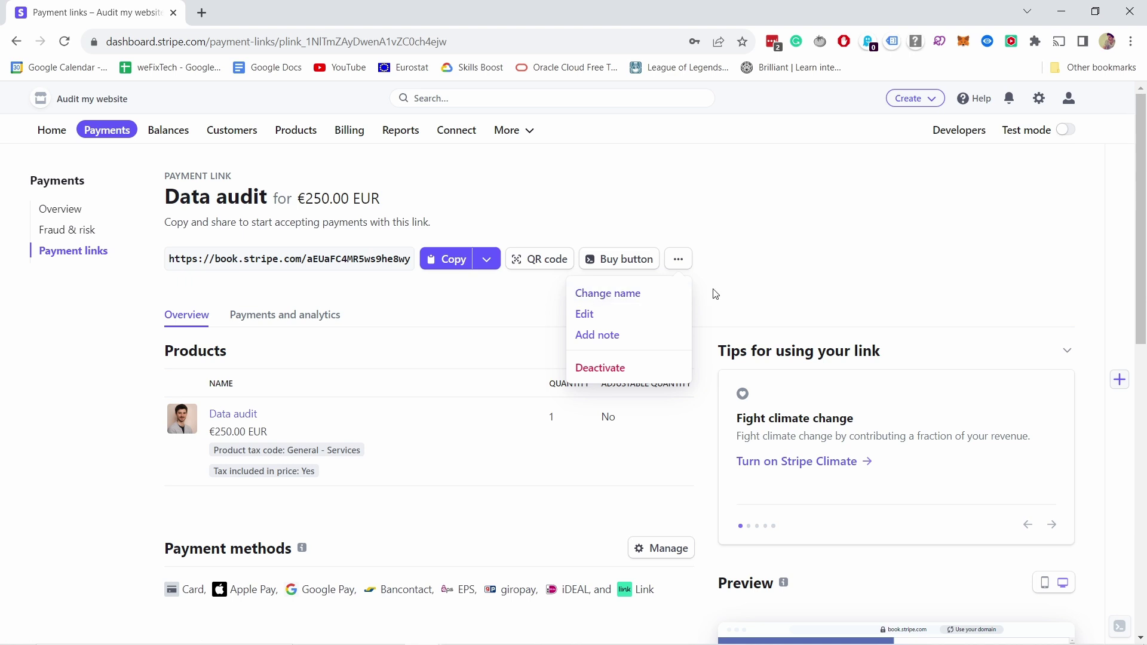
left_click(614, 261)
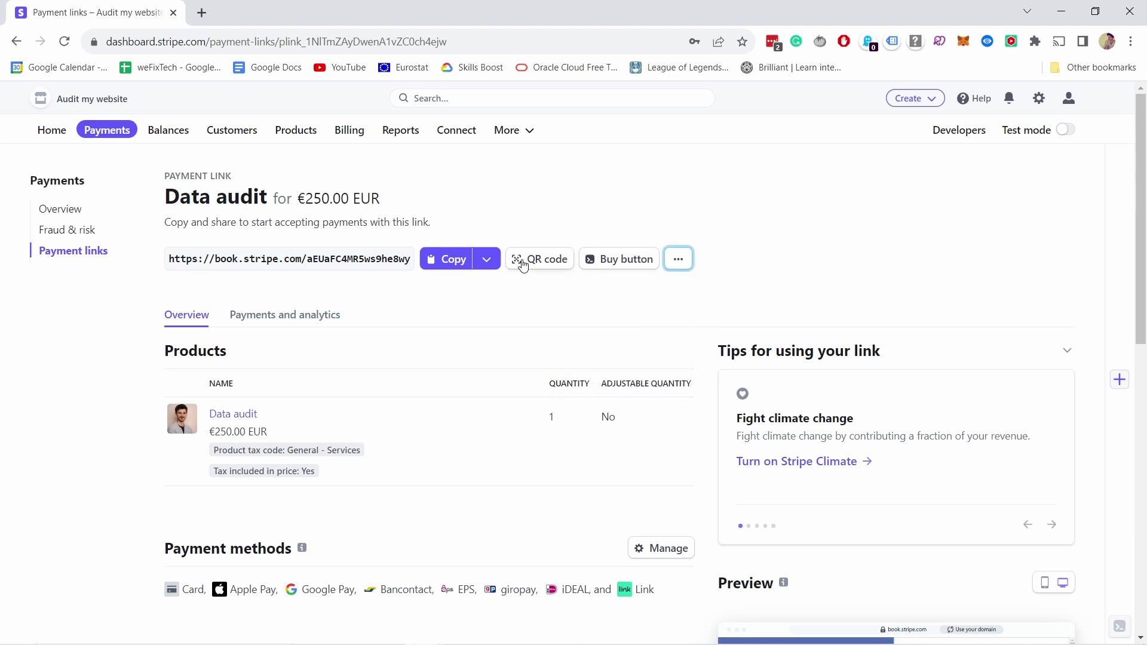
left_click(548, 262)
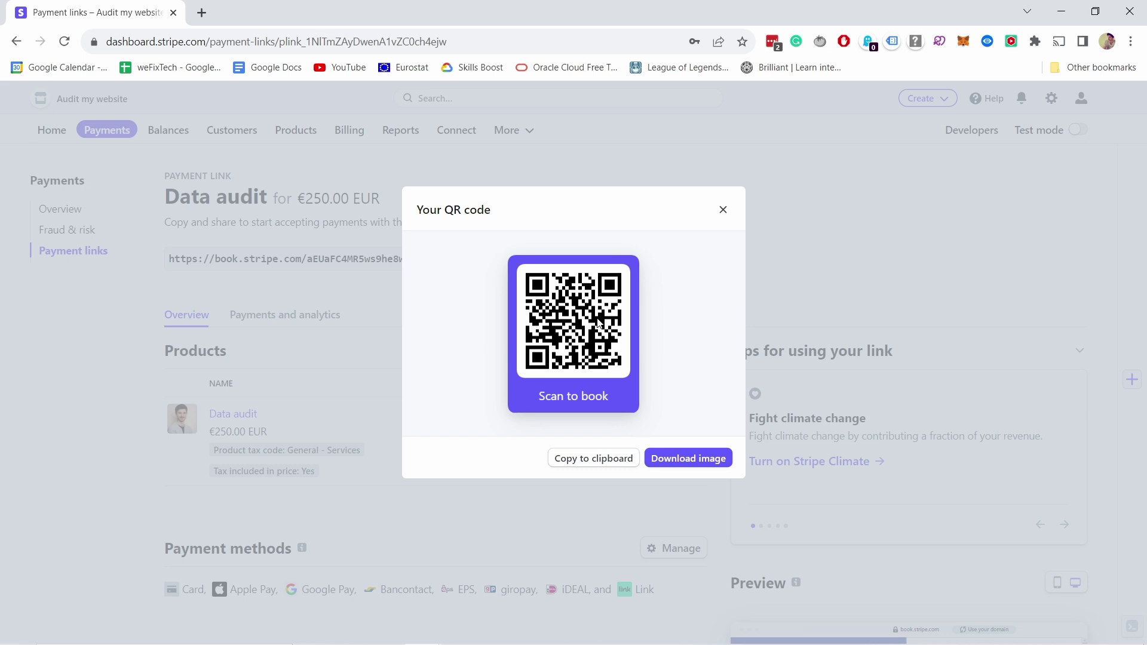
Close the QR code and view the link's Payments and analytics tab
left_click(722, 211)
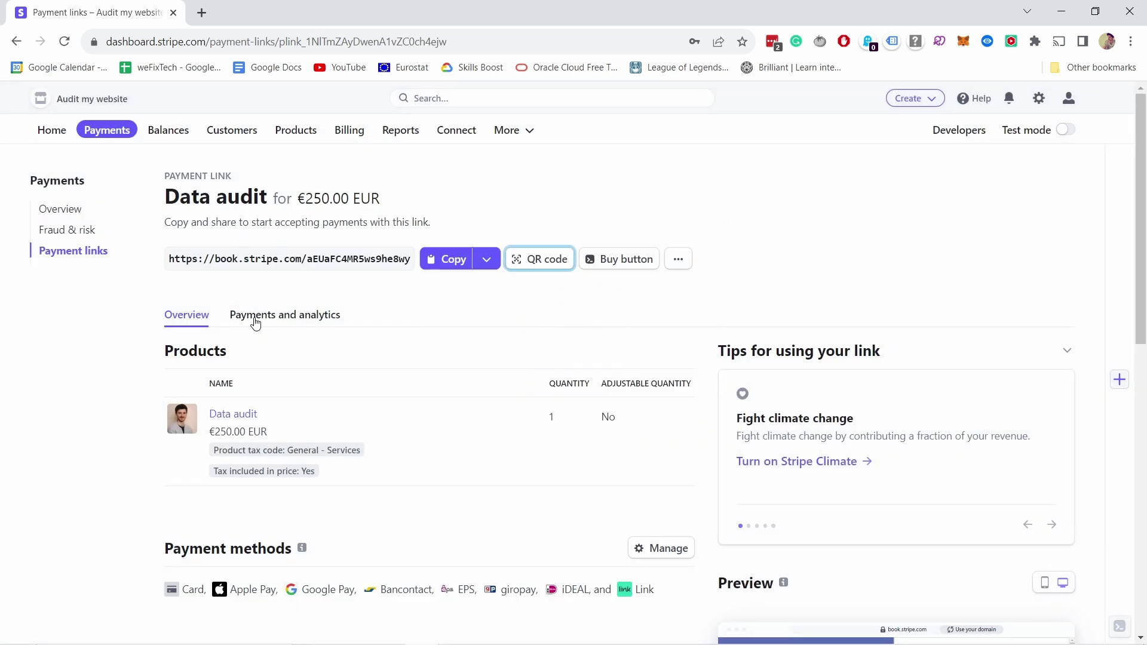
left_click(303, 317)
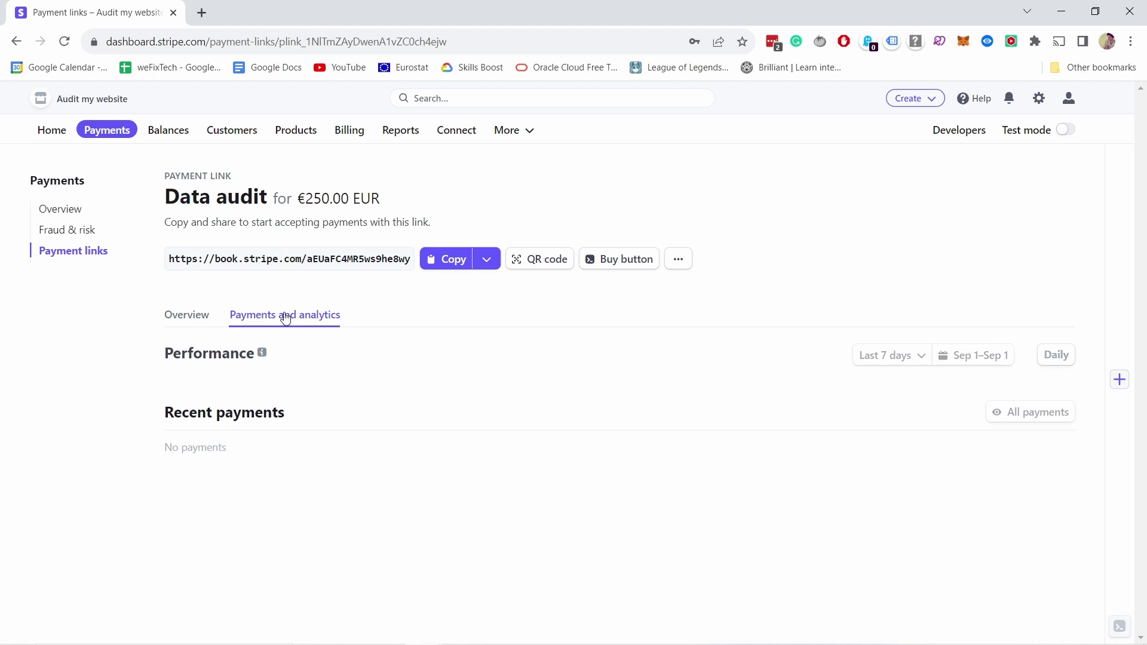
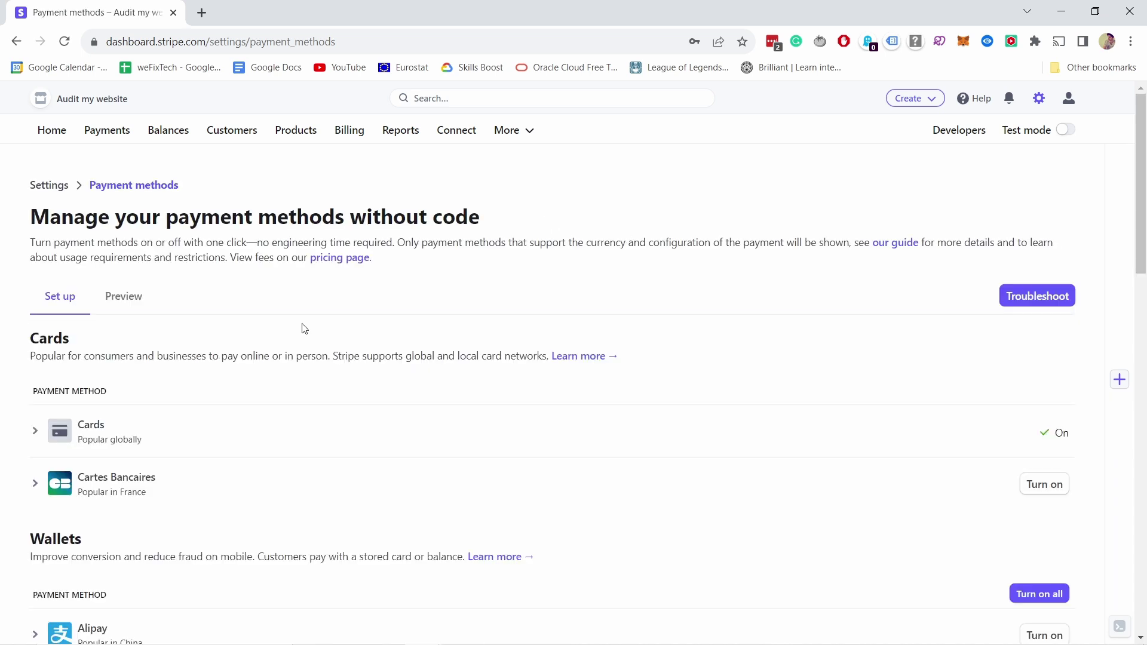
scroll(302, 329, "down", 1)
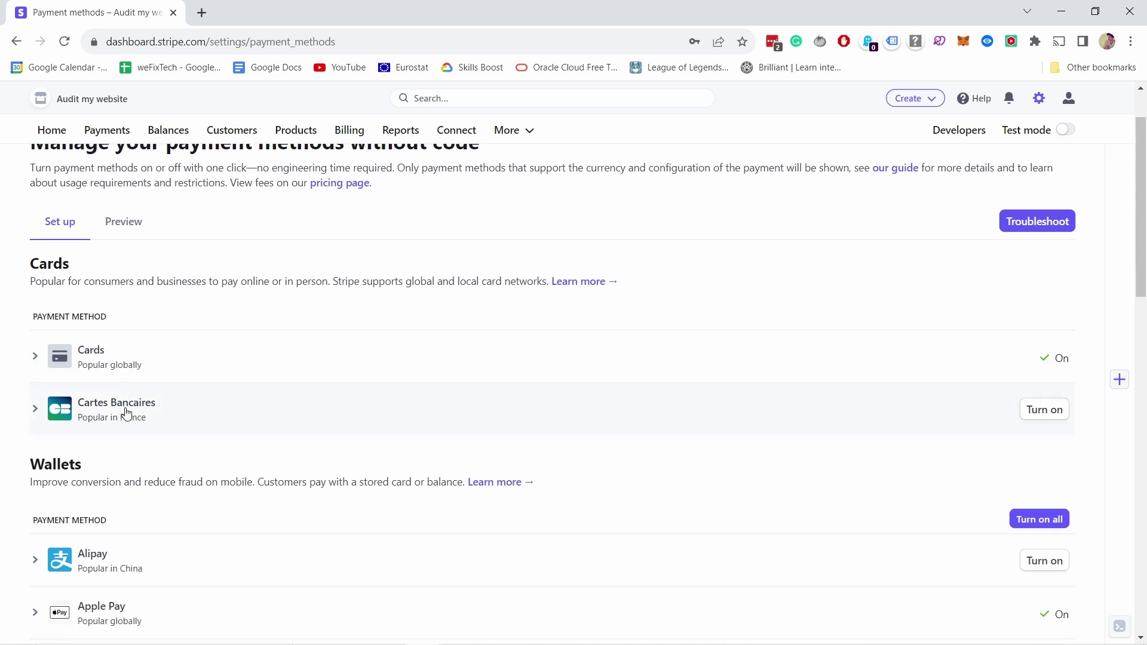
scroll(137, 411, "down", 3)
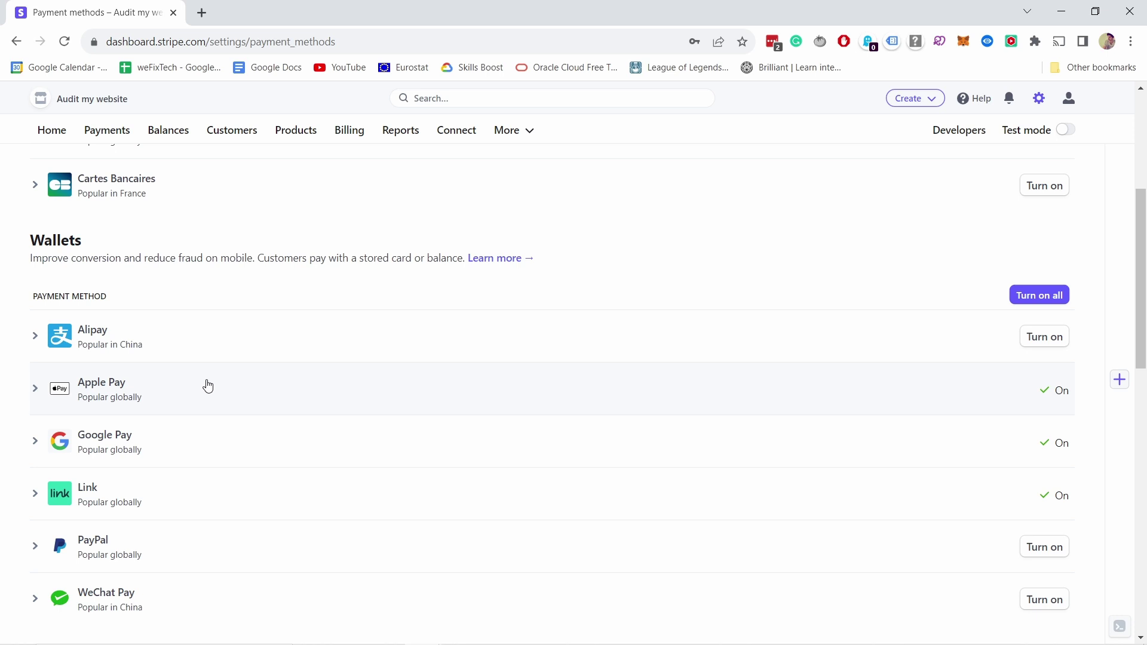
scroll(247, 364, "down", 2)
scroll(389, 318, "down", 2)
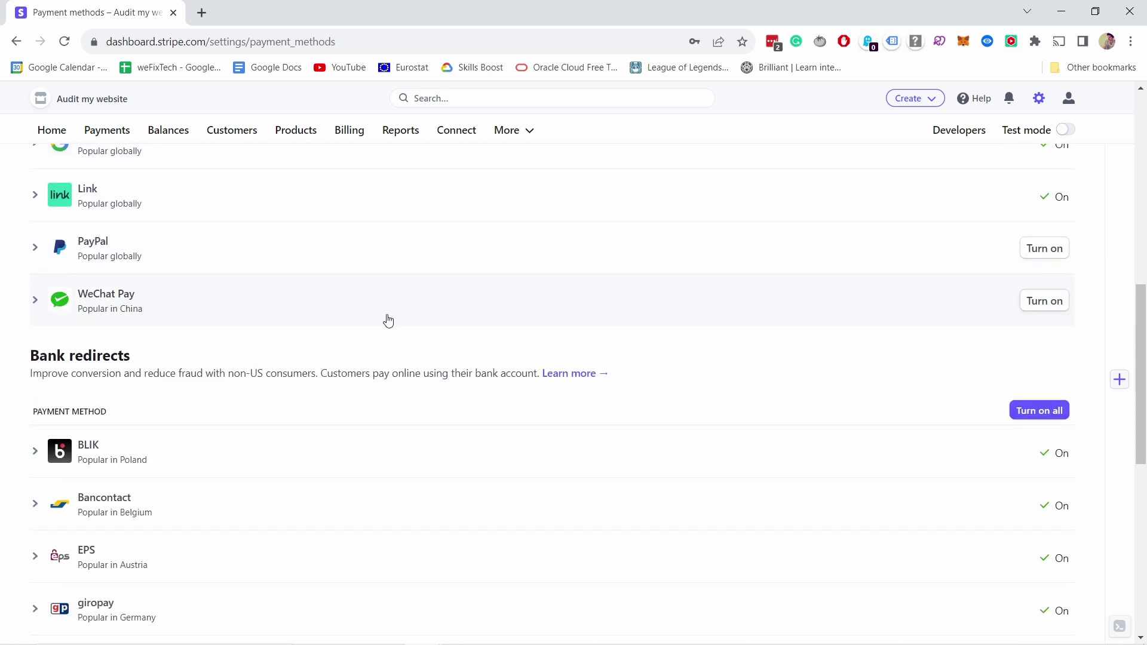
scroll(390, 323, "down", 2)
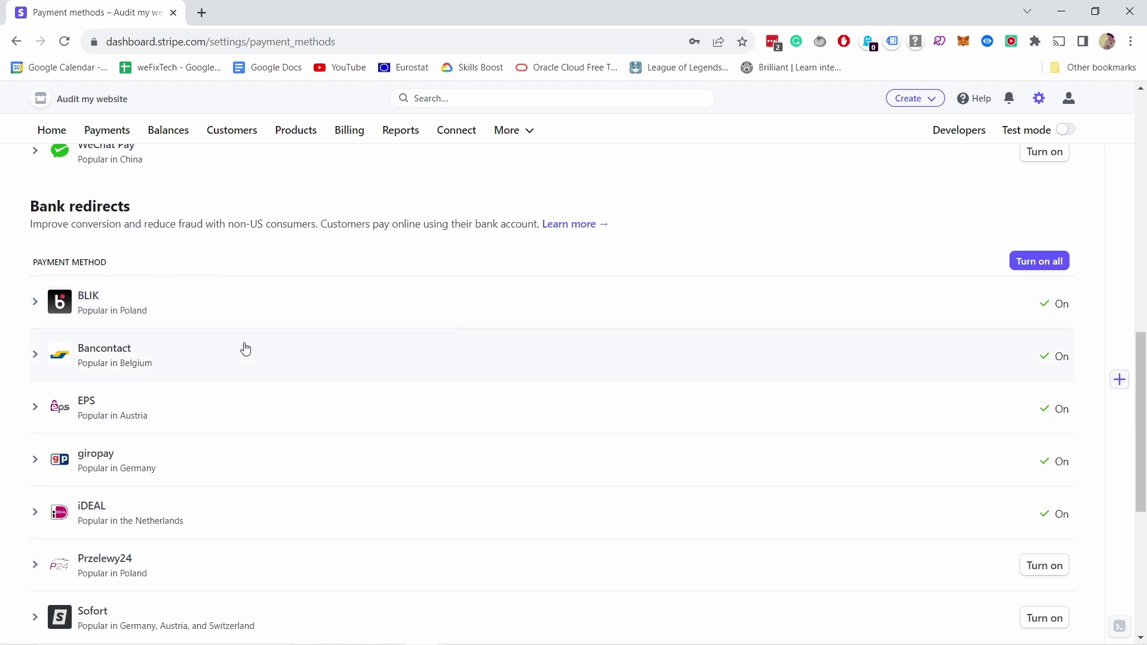
scroll(242, 347, "down", 2)
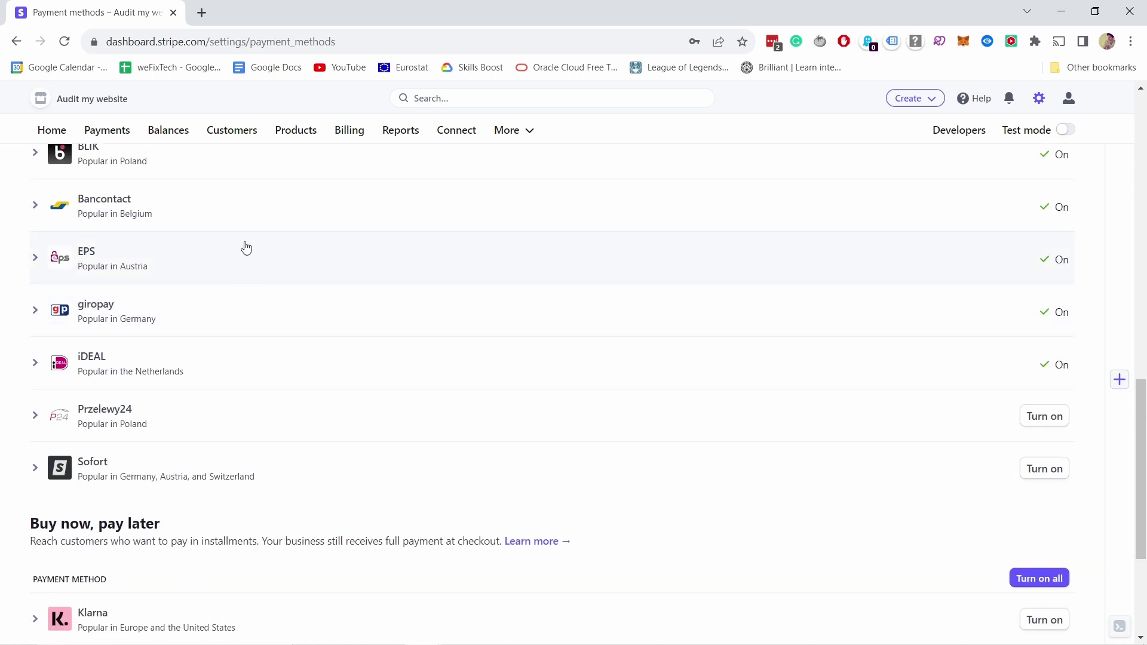
left_click(1043, 472)
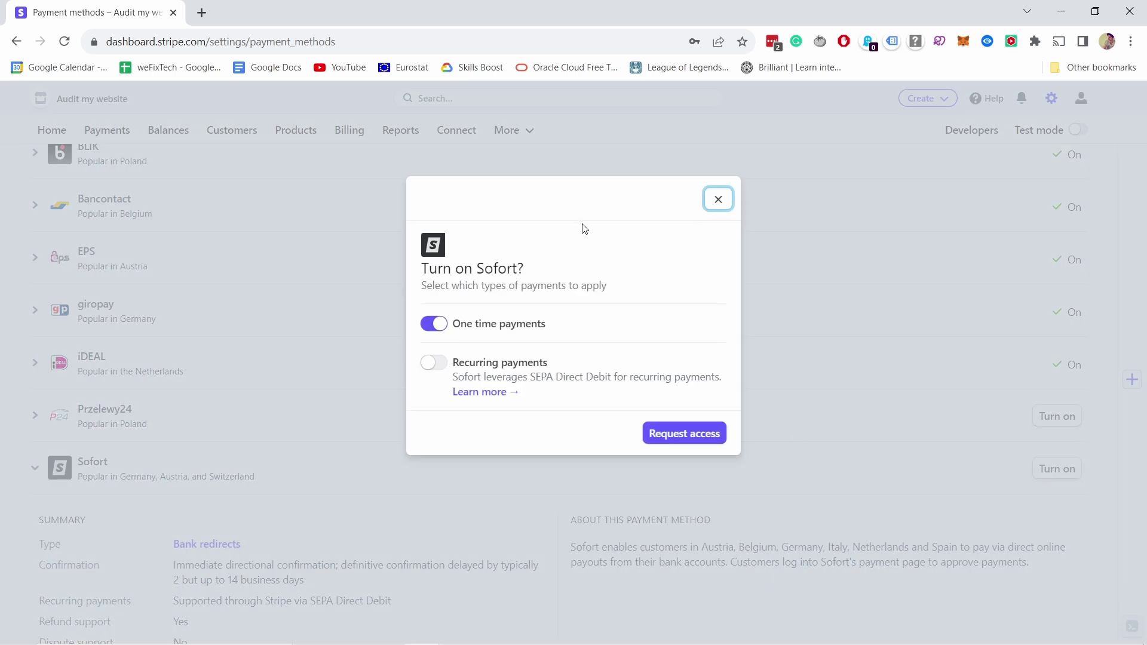
left_click(680, 433)
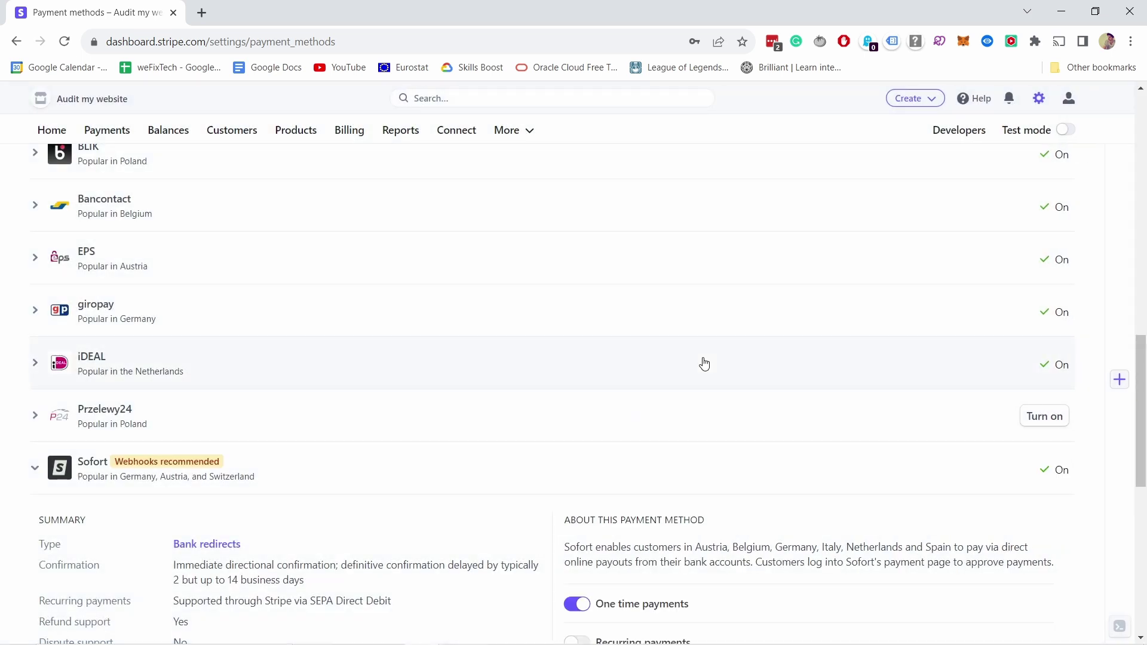
left_click(1057, 471)
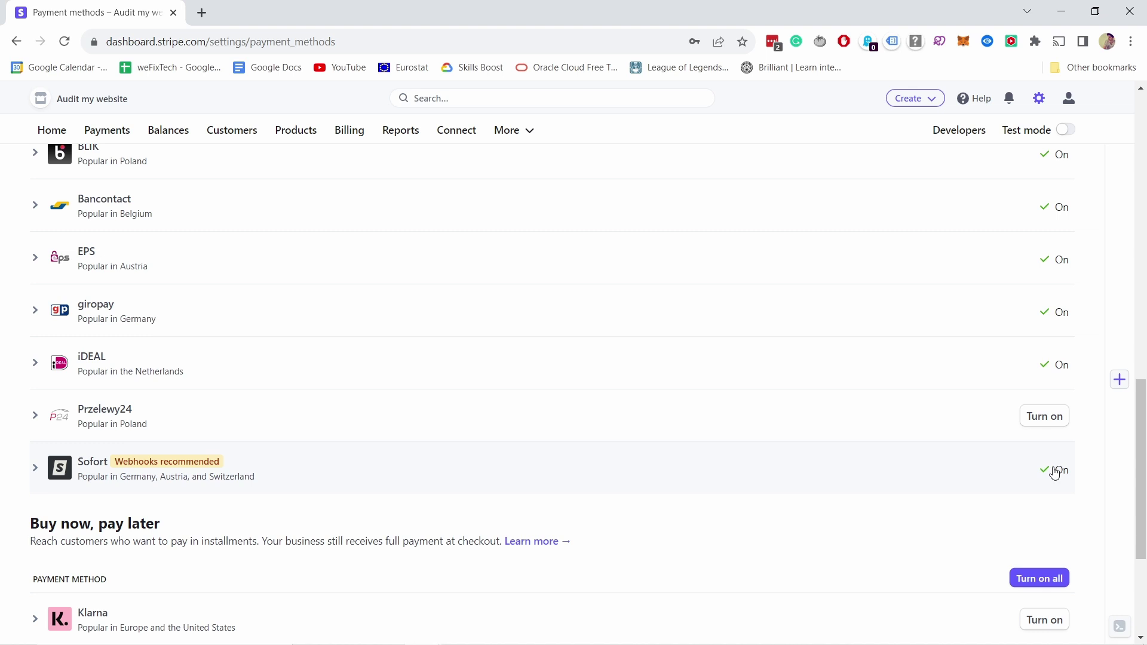
scroll(1055, 473, "down", 3)
left_click(926, 323)
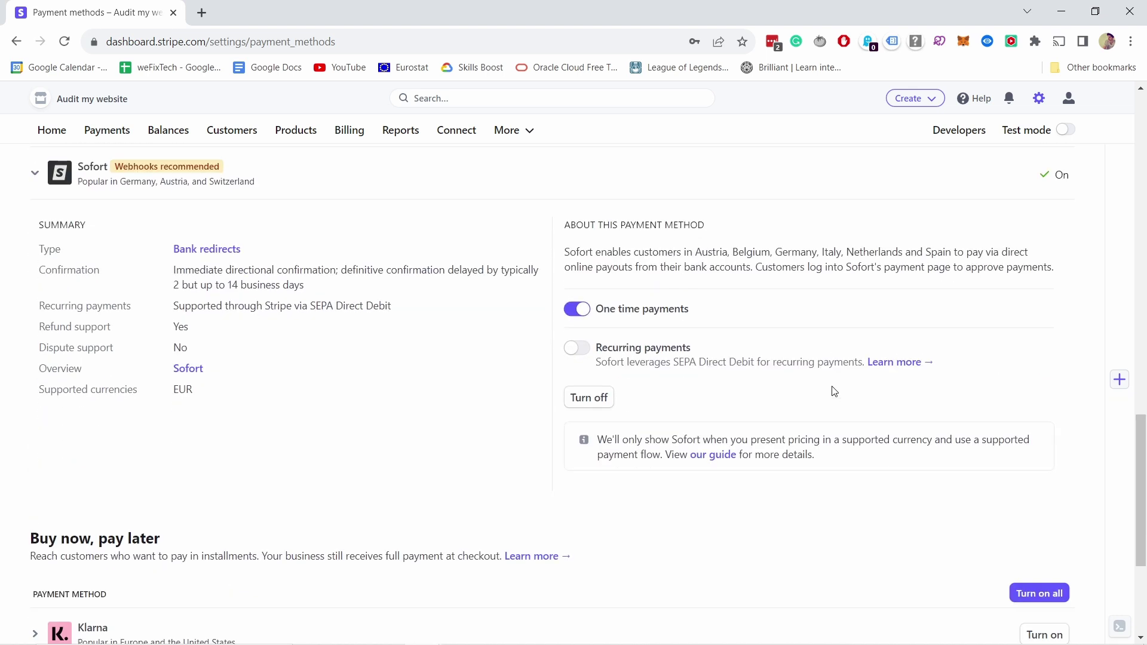
left_click(599, 398)
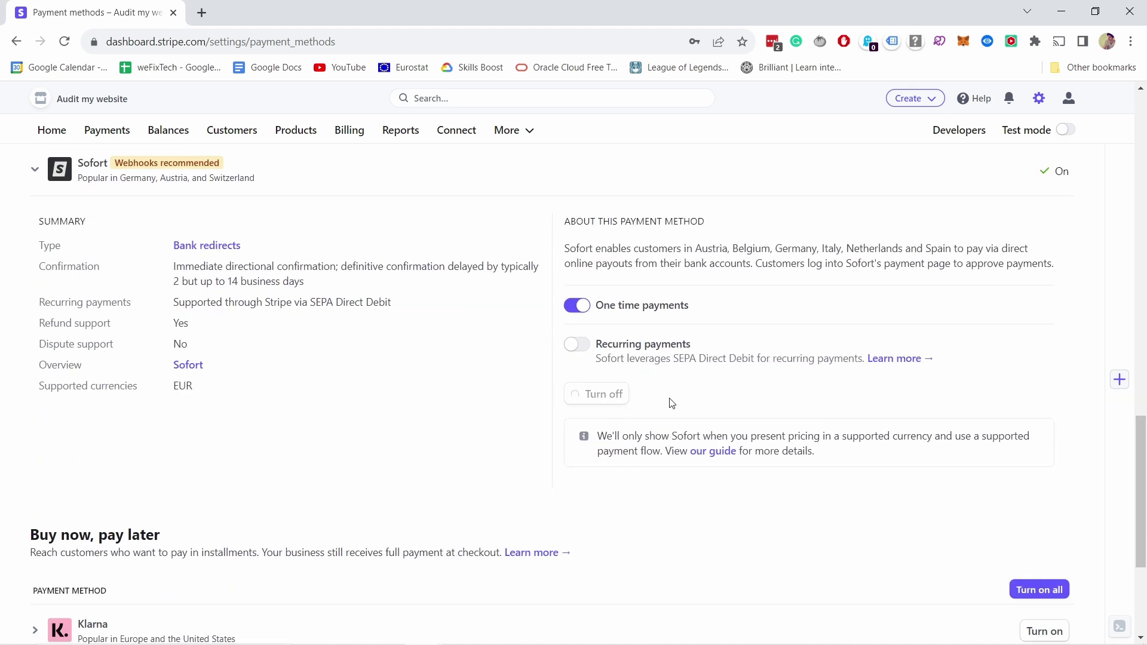
scroll(395, 385, "up", 5)
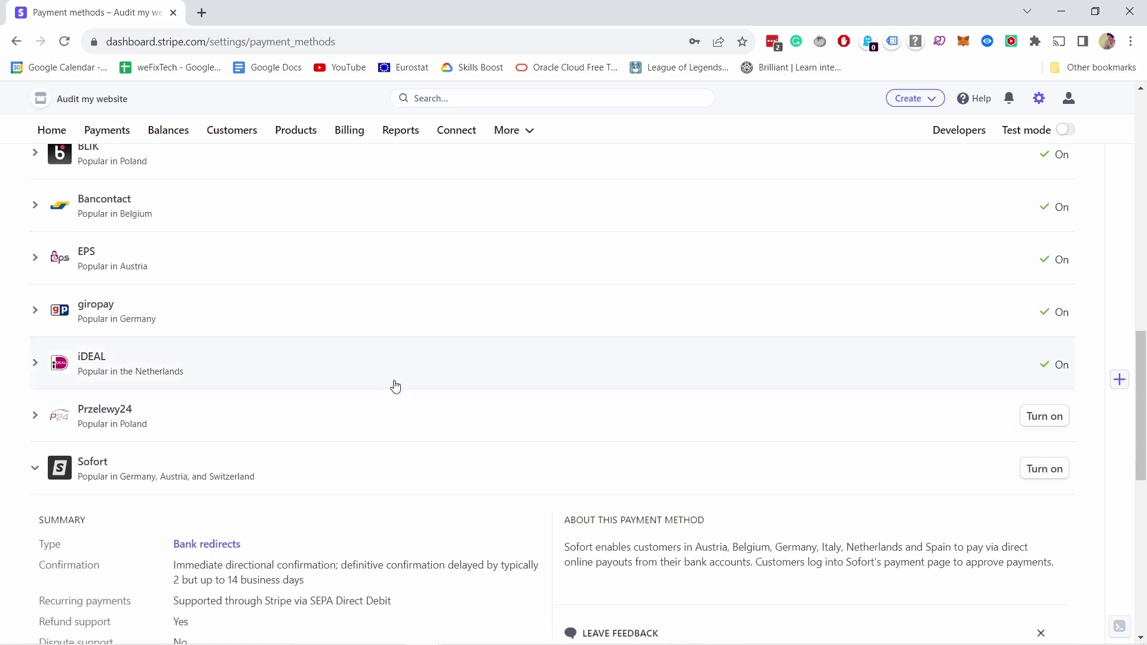
left_click(35, 471)
scroll(334, 394, "down", 3)
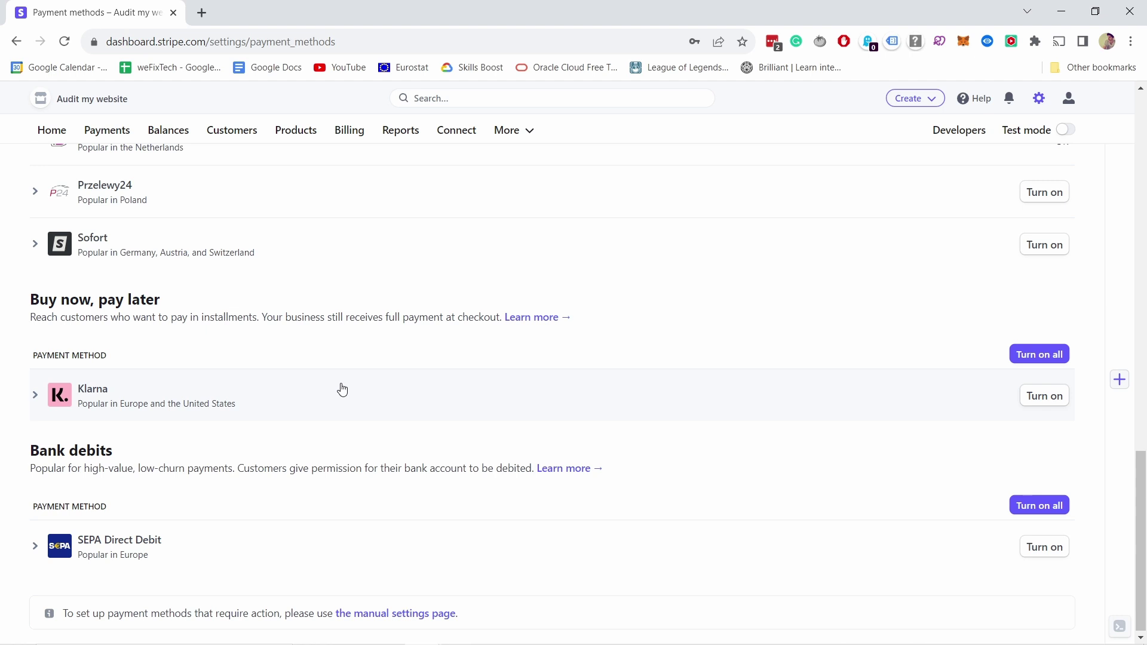
Review the payment method list, then show the Preview tab with the Netherlands checkout preview
scroll(380, 346, "down", 1)
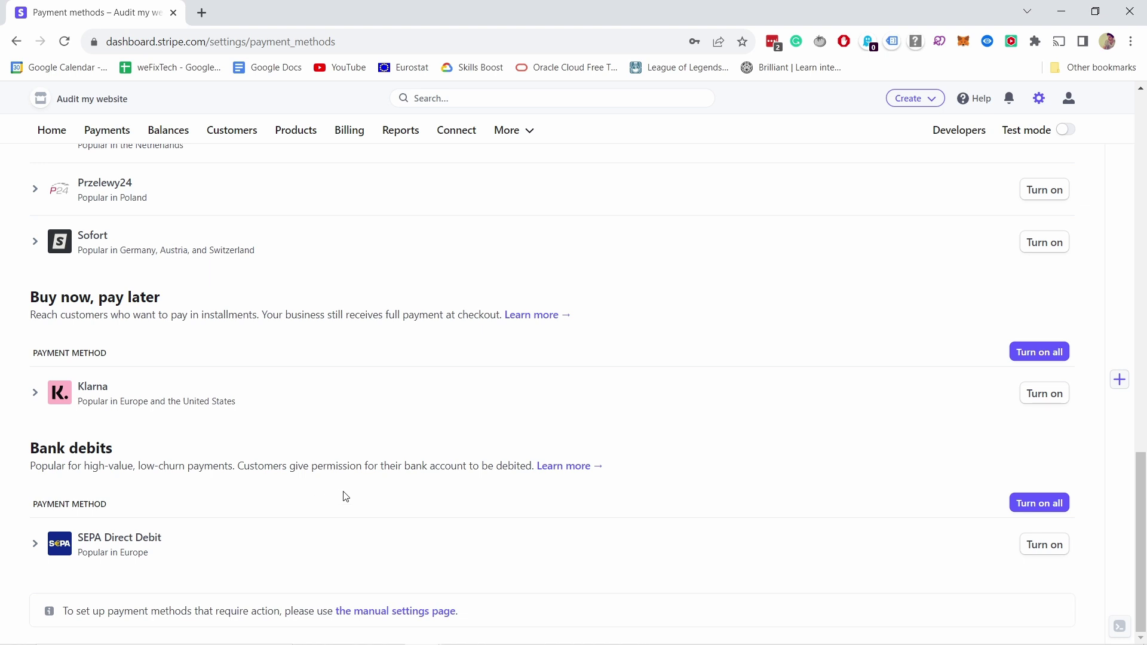
scroll(348, 496, "up", 15)
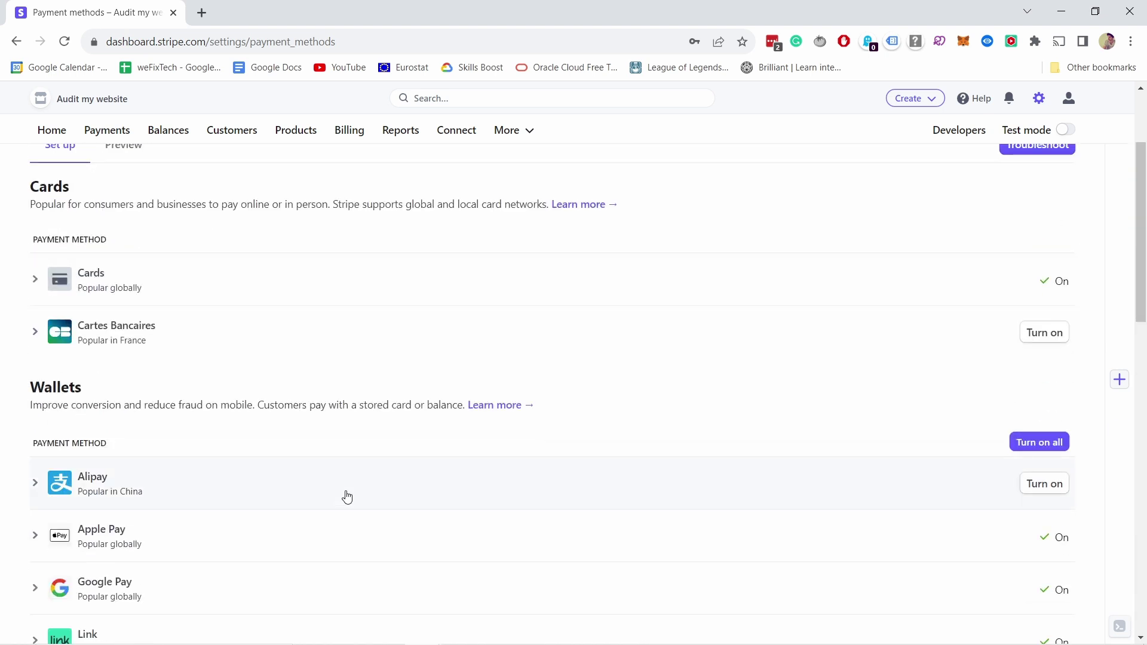
scroll(245, 358, "down", 5)
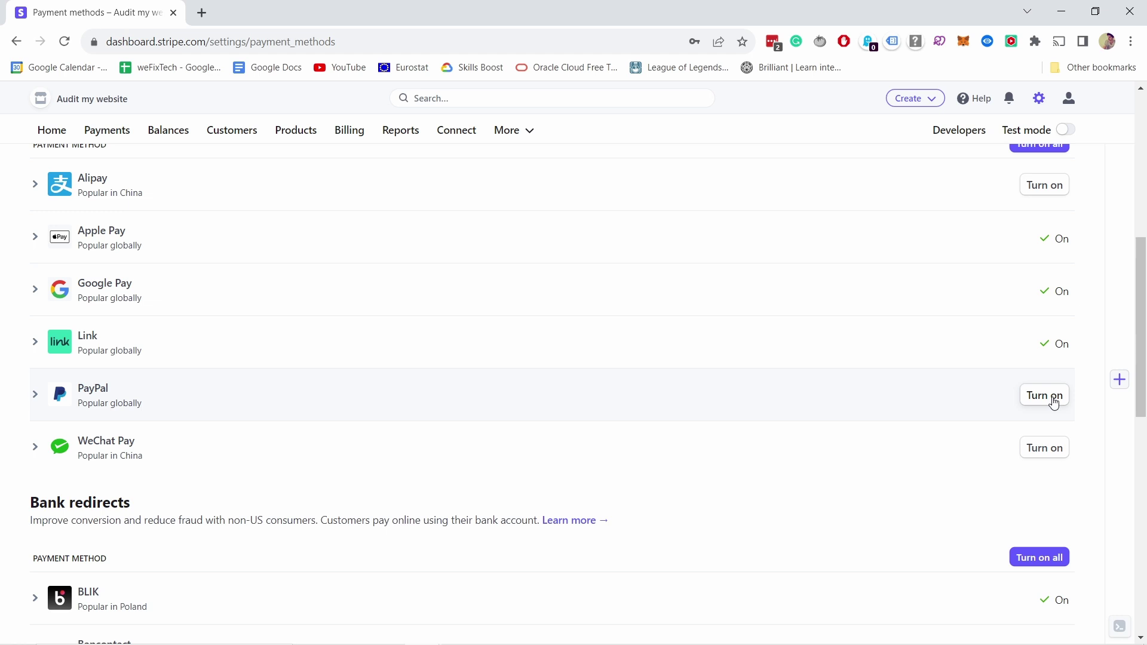
scroll(1016, 406, "up", 8)
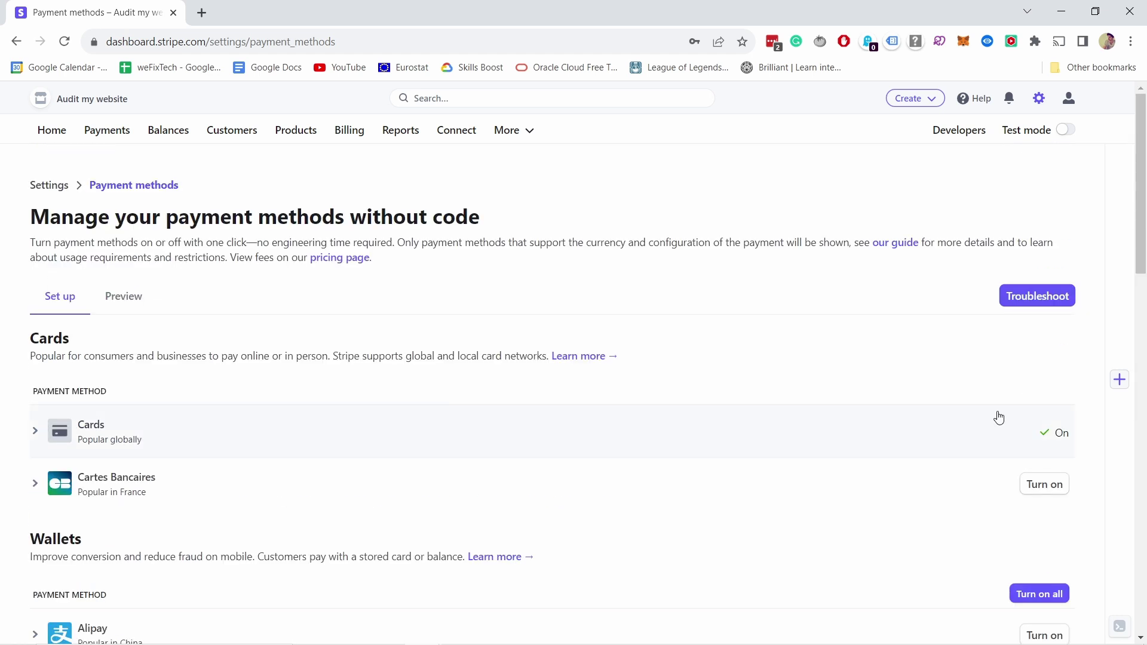
left_click(128, 297)
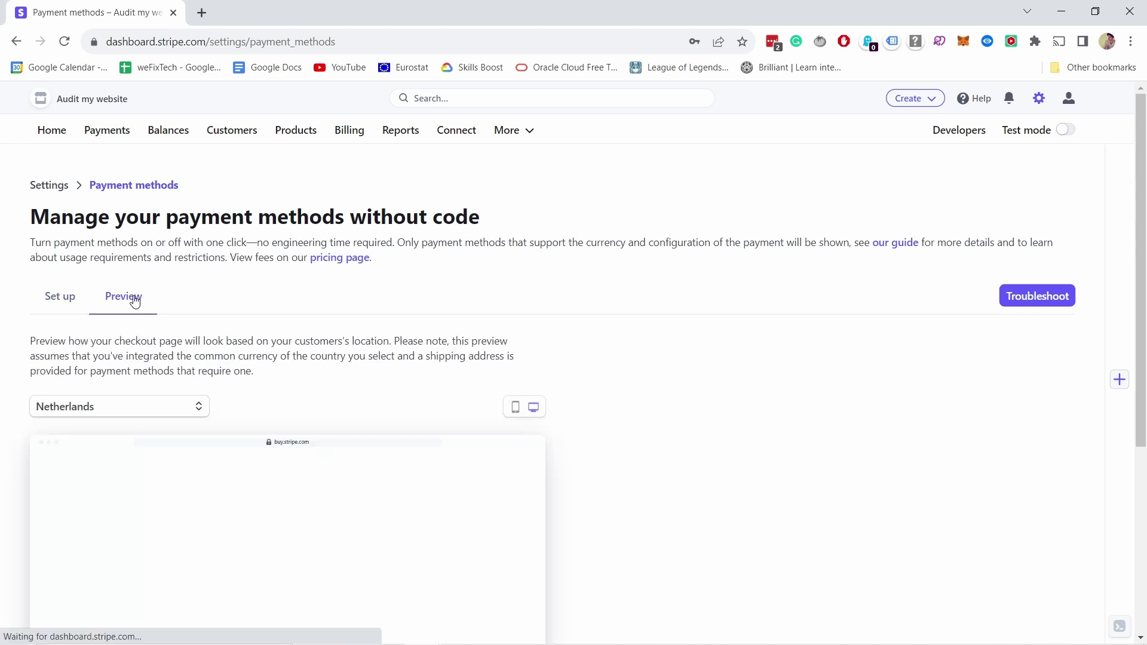
Check giropay and iDEAL under the preview's '...' tile, then return to the Set up list
scroll(113, 335, "down", 3)
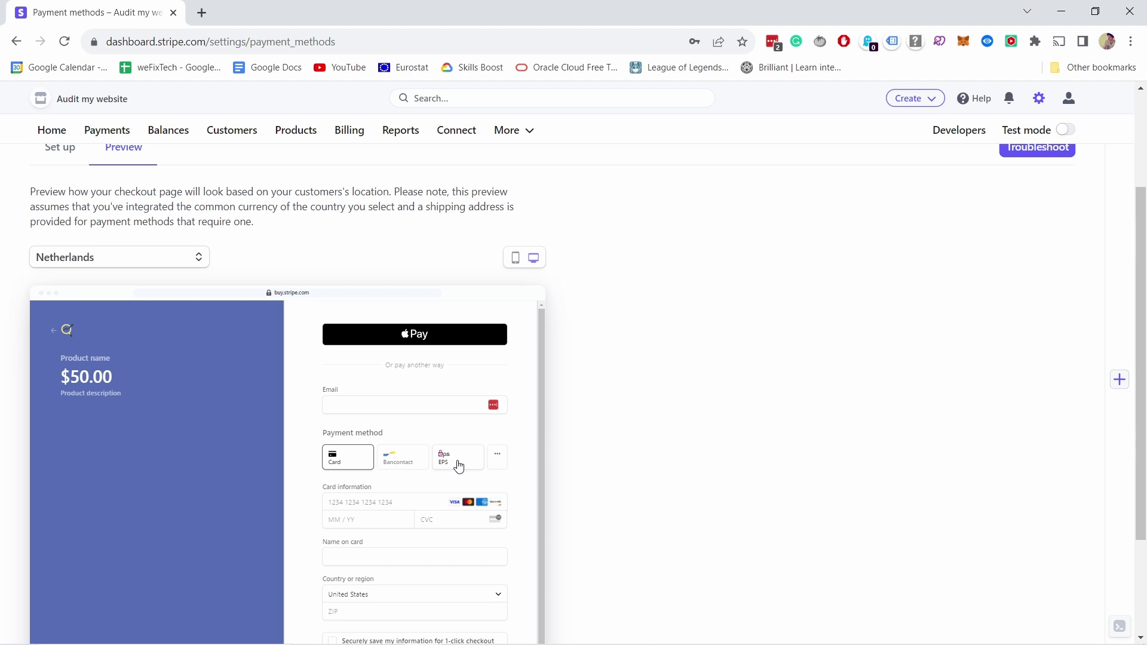
left_click(499, 463)
left_click(517, 443)
scroll(245, 266, "up", 3)
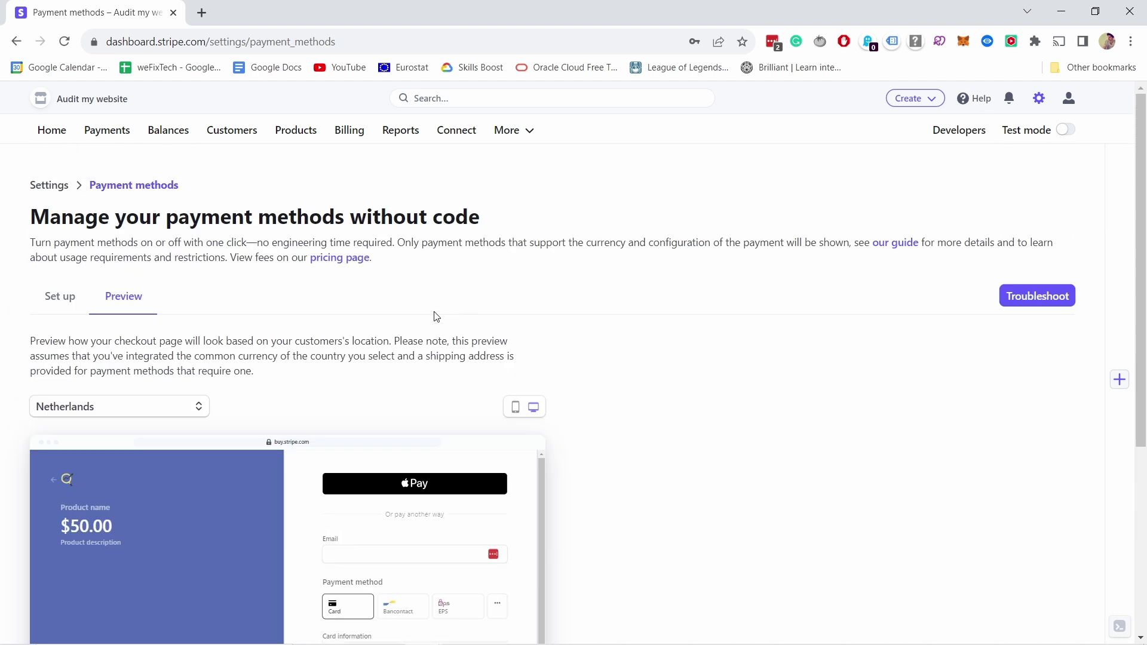
left_click(59, 297)
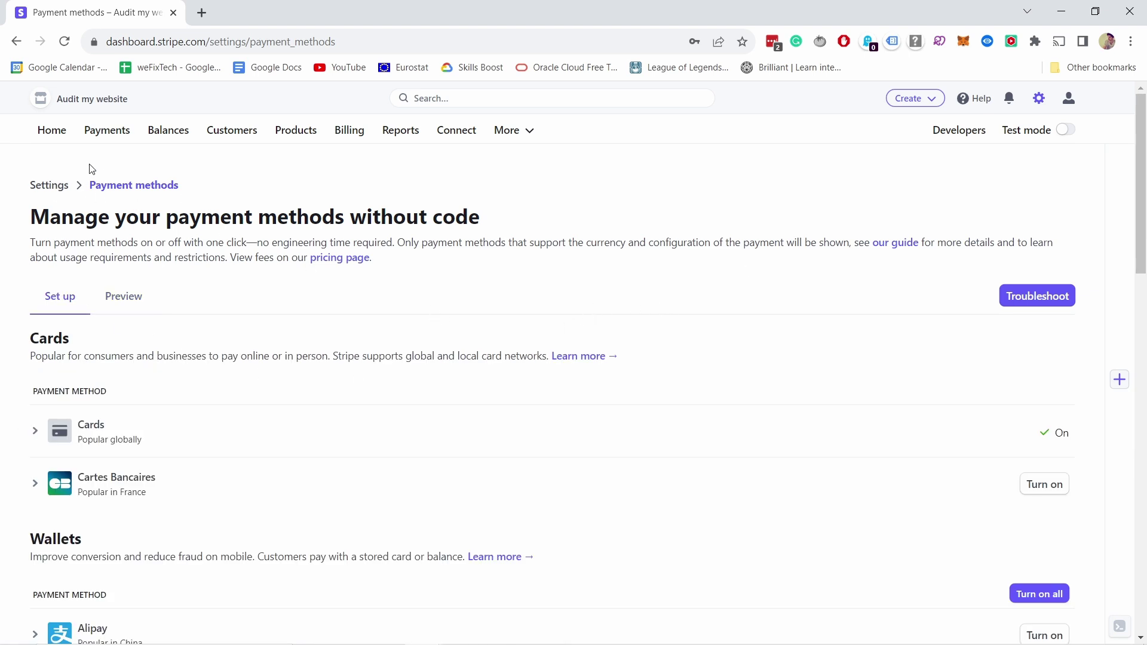
left_click(109, 132)
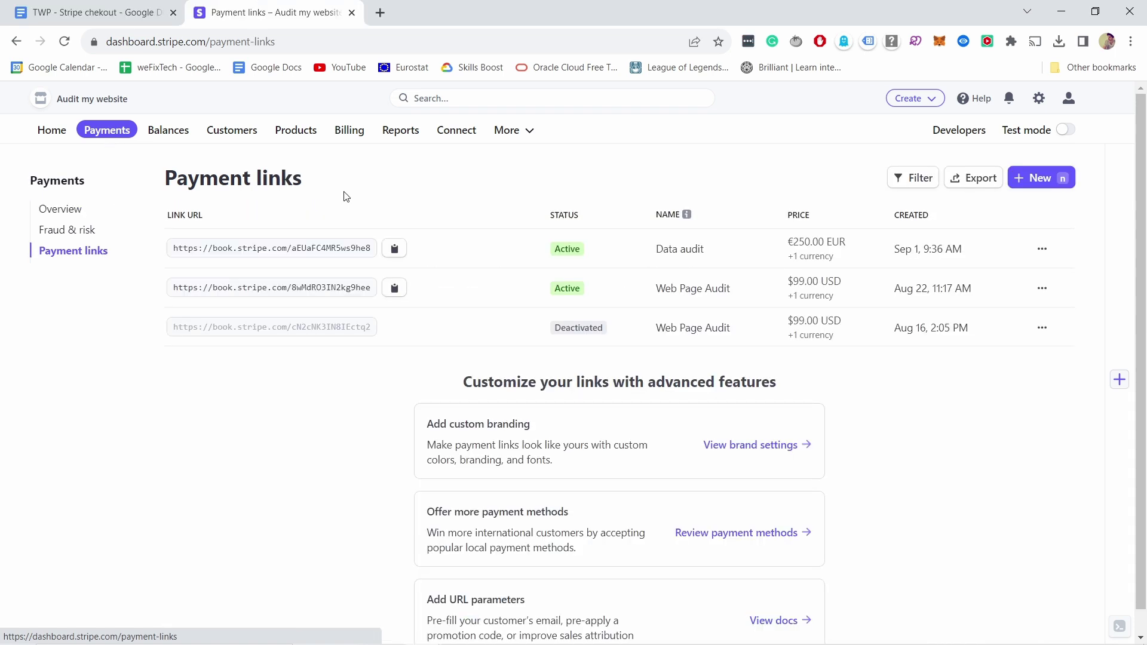
Go to Products, view the Coupons tab, and start a new coupon
left_click(296, 133)
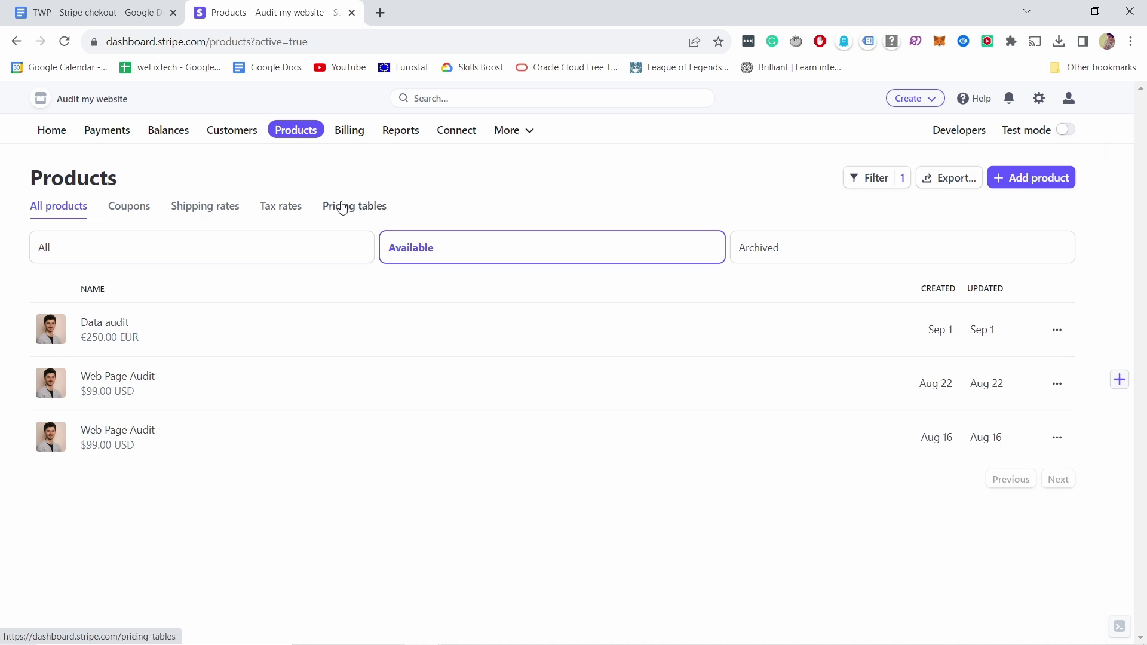
left_click(131, 211)
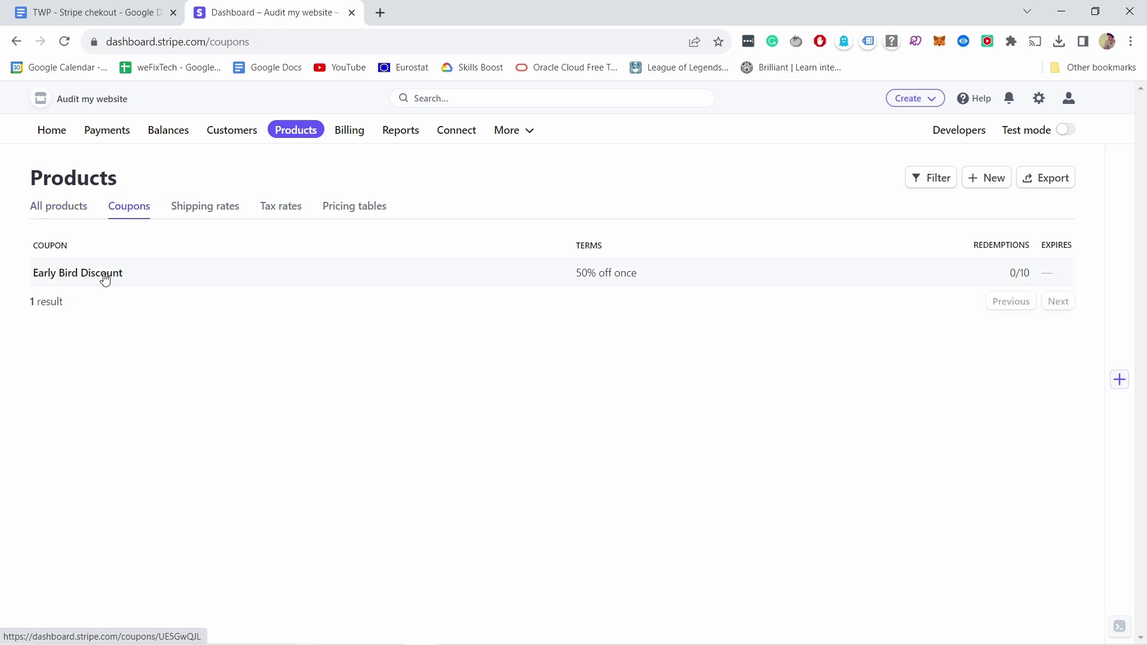
left_click(987, 182)
Name the coupon 'Halloween madness' with no custom ID and a fixed €20 discount
left_click(117, 270)
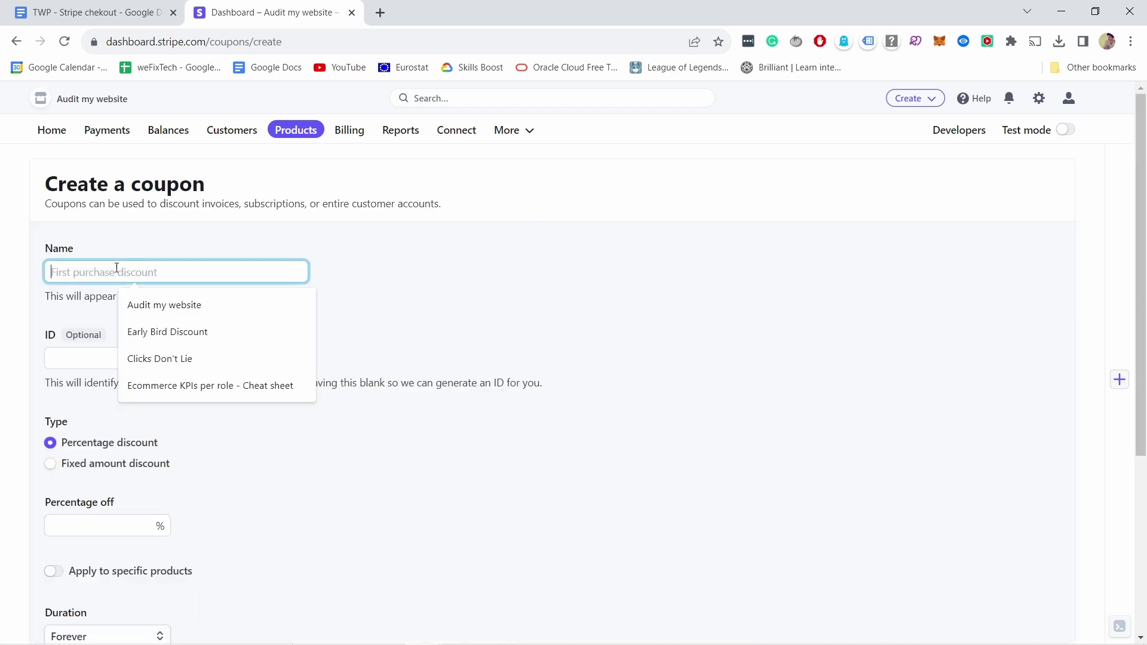
type("Halloween madness")
left_click(97, 357)
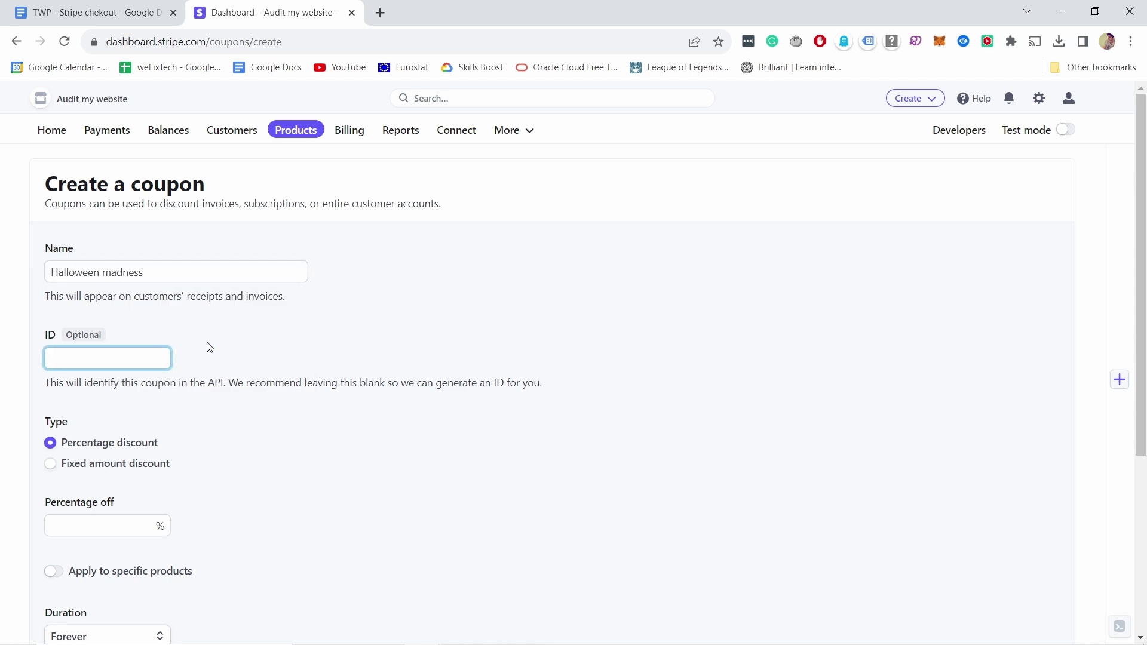
left_click(173, 369)
scroll(163, 393, "down", 2)
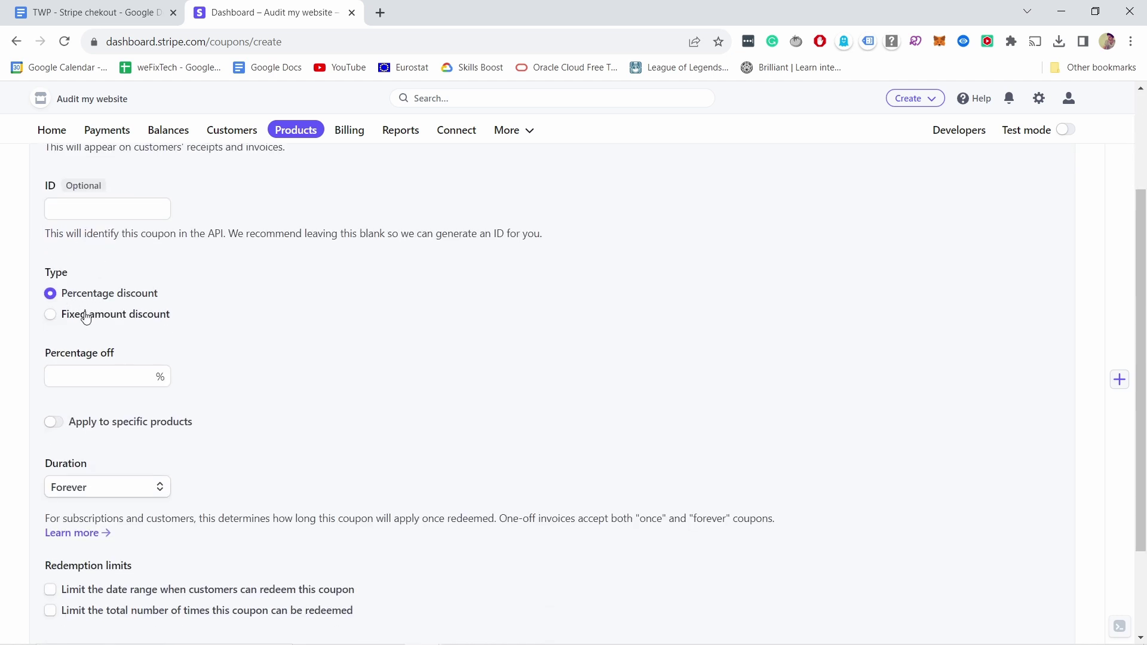
left_click(51, 315)
left_click(103, 375)
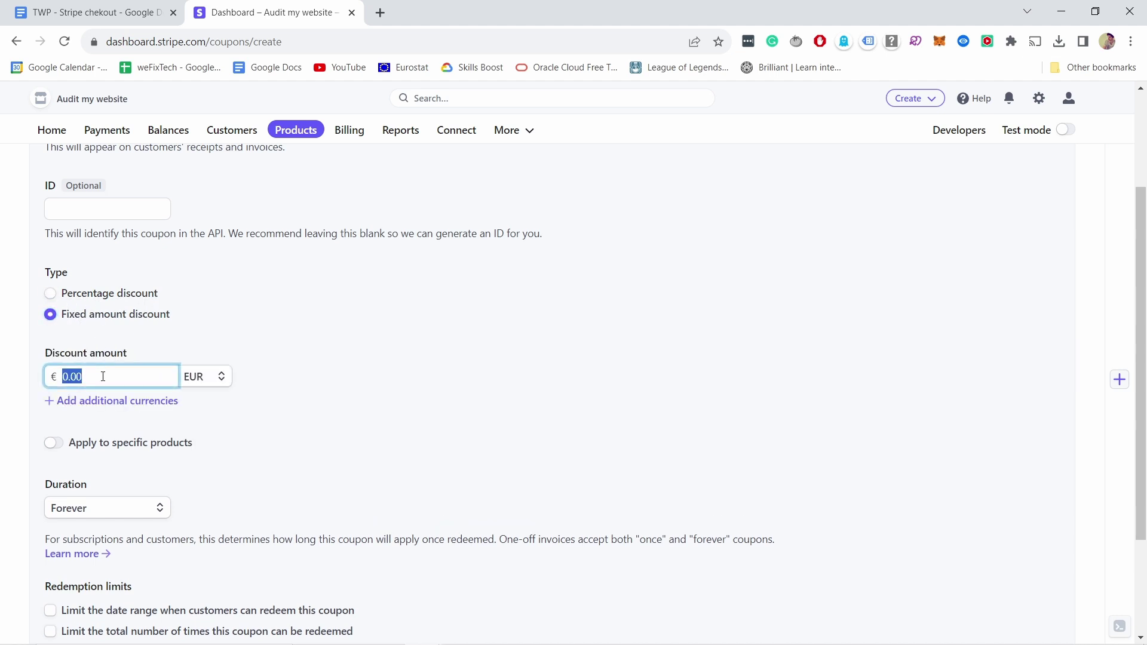
type("20")
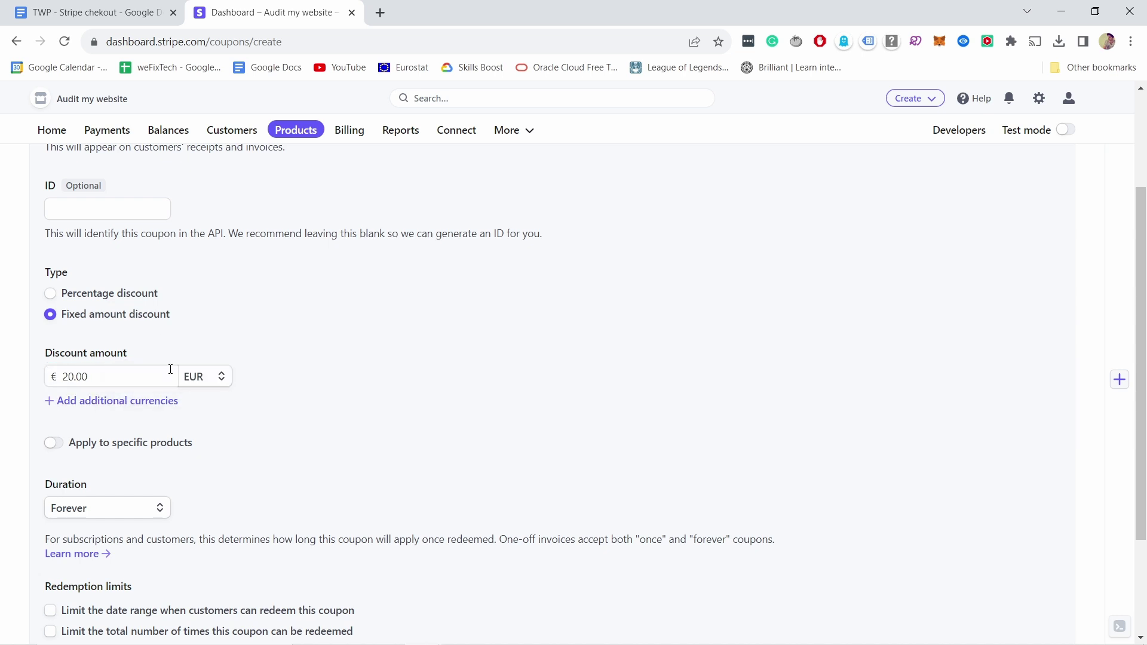
Keep it on all products, set Duration to Once, and cap redemptions at 10
scroll(212, 410, "down", 1)
left_click(54, 369)
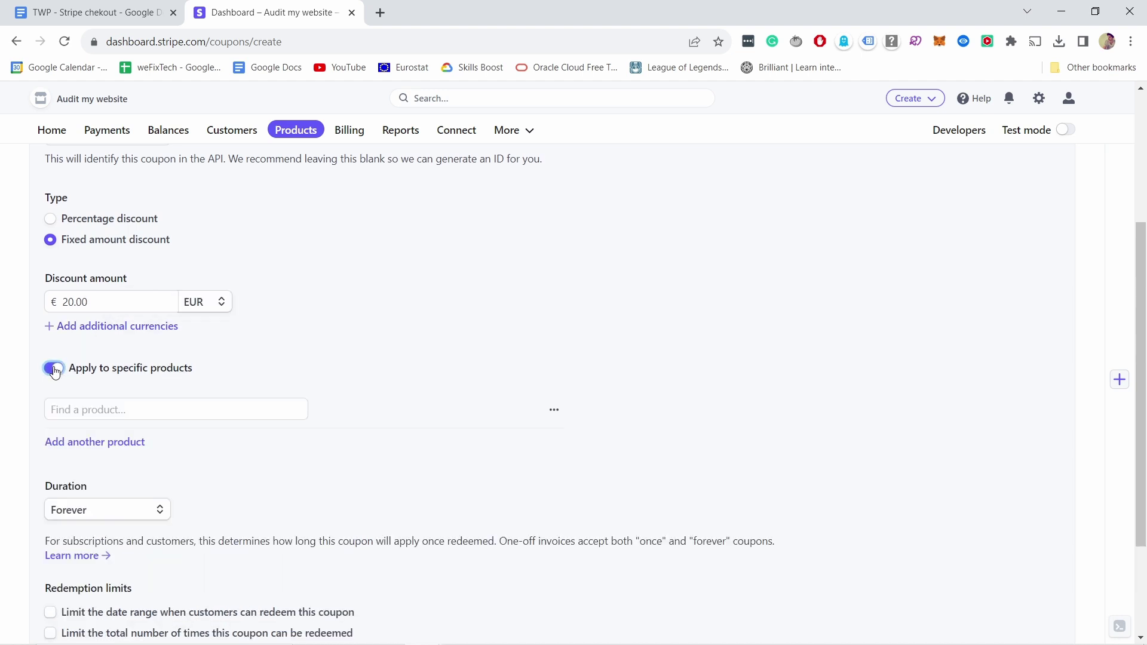
left_click(55, 369)
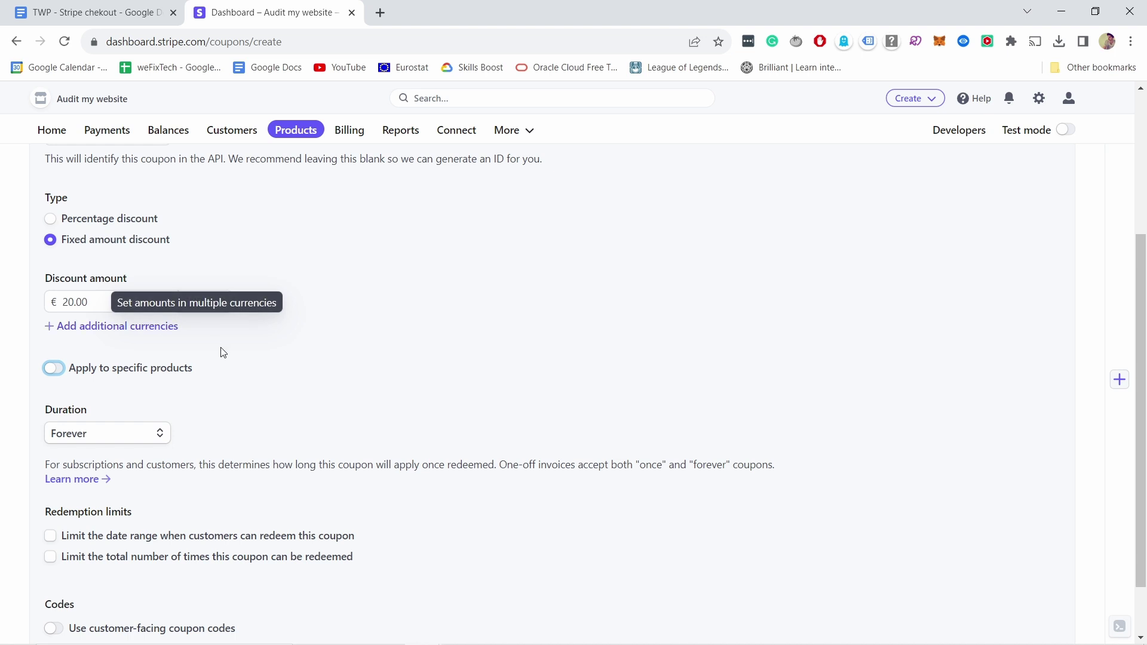
scroll(148, 190, "down", 1)
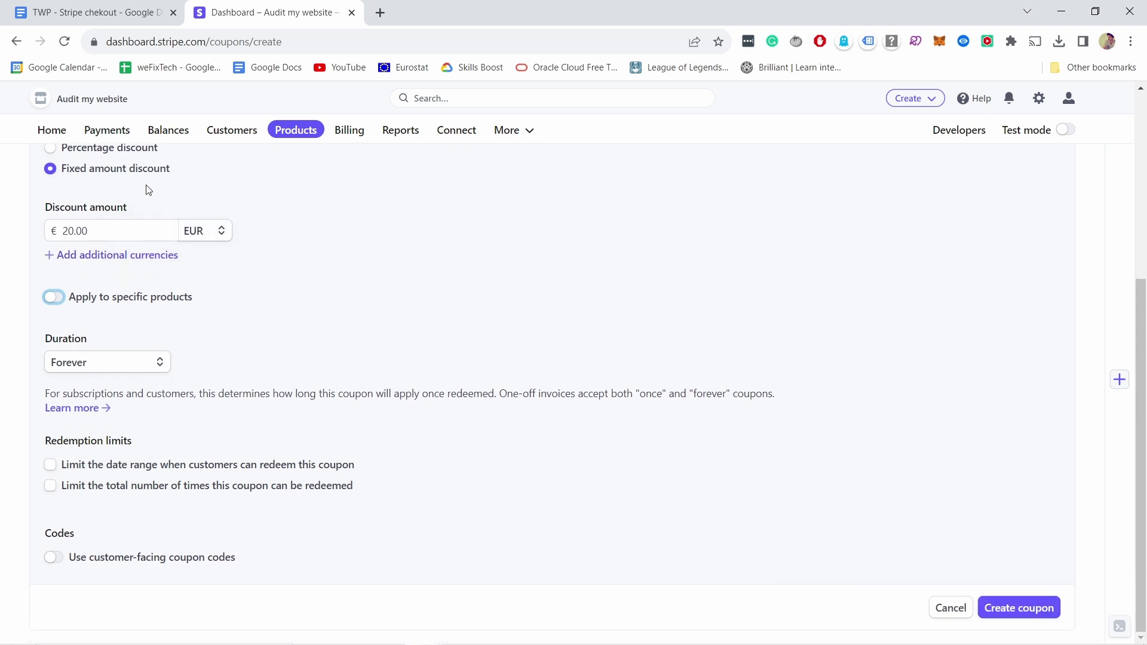
left_click(81, 366)
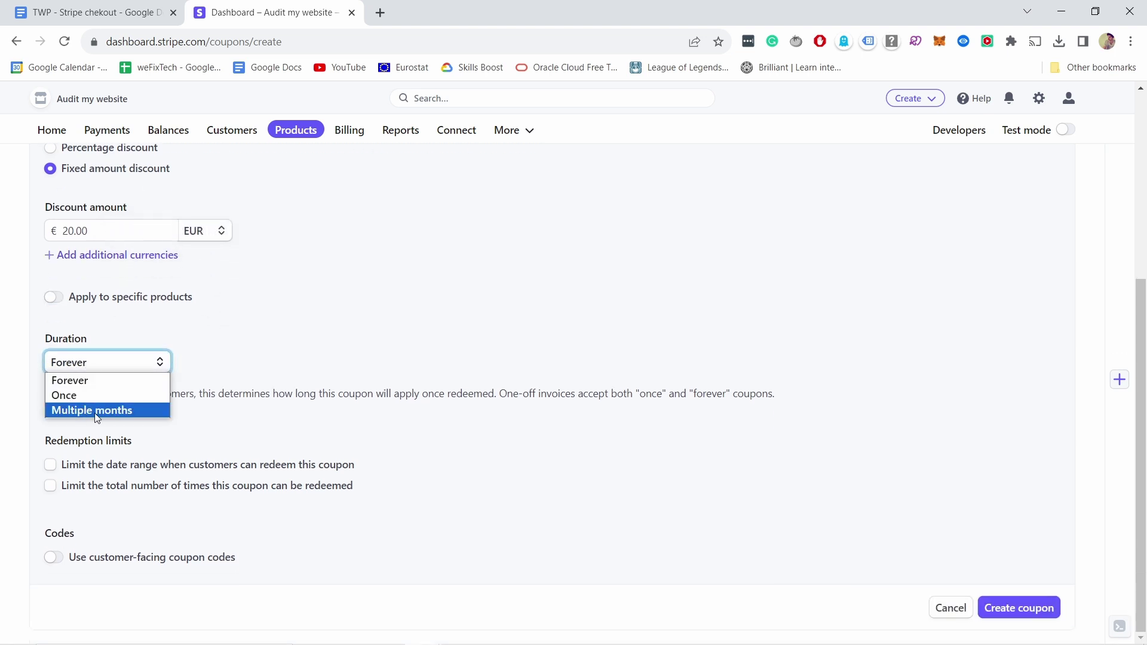
left_click(90, 395)
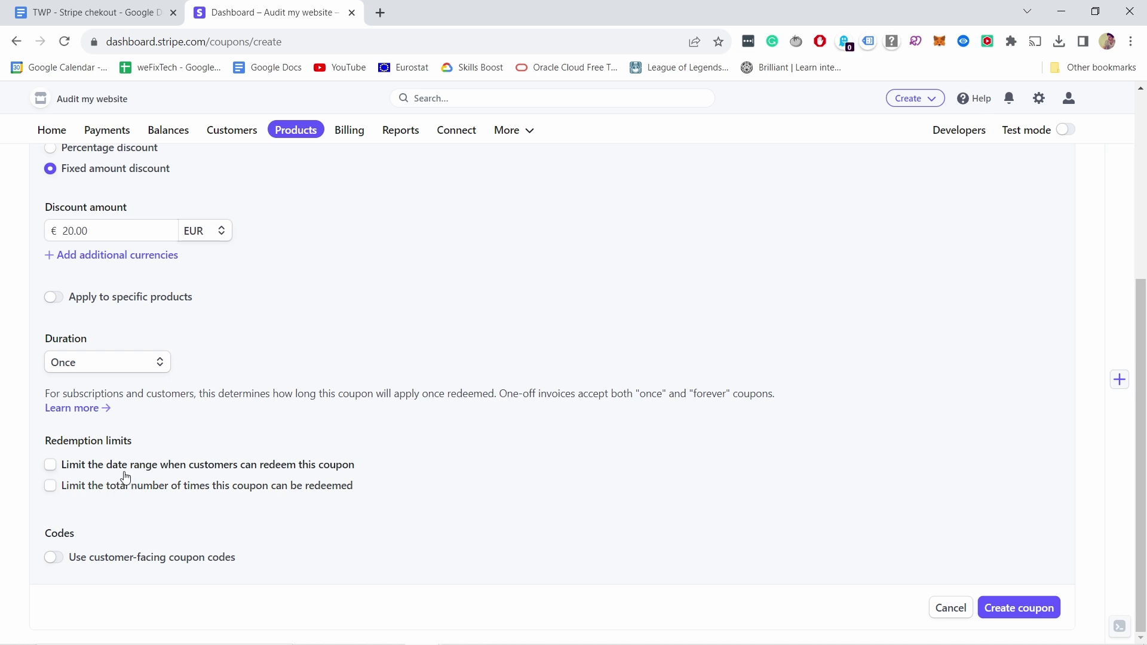
left_click(52, 486)
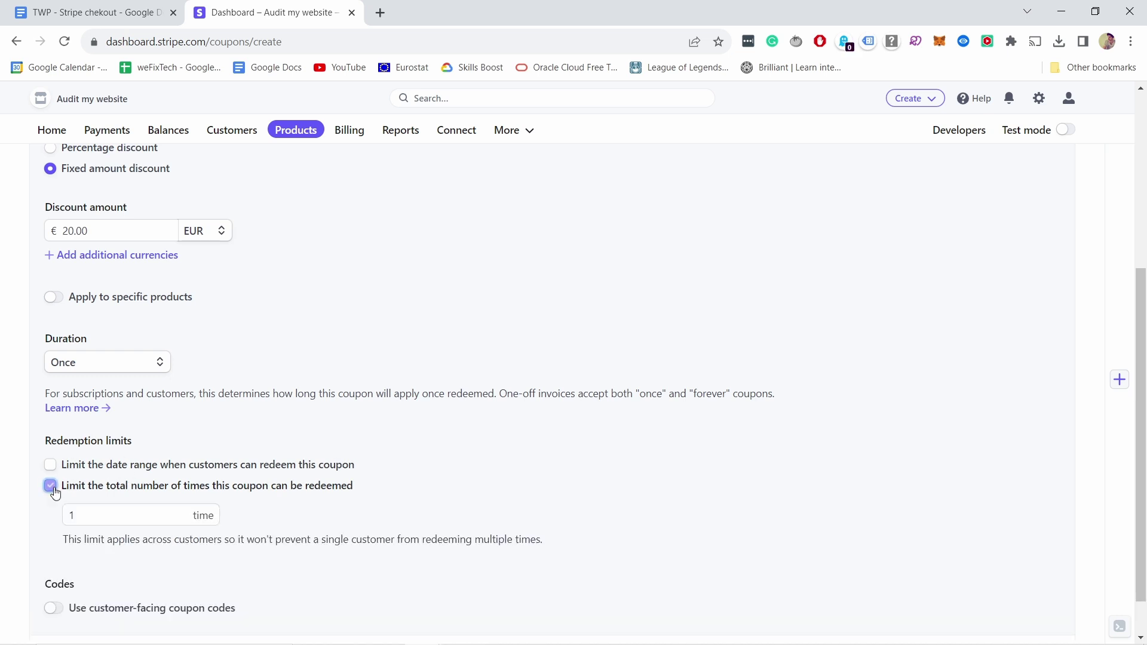
left_click(113, 516)
type("0")
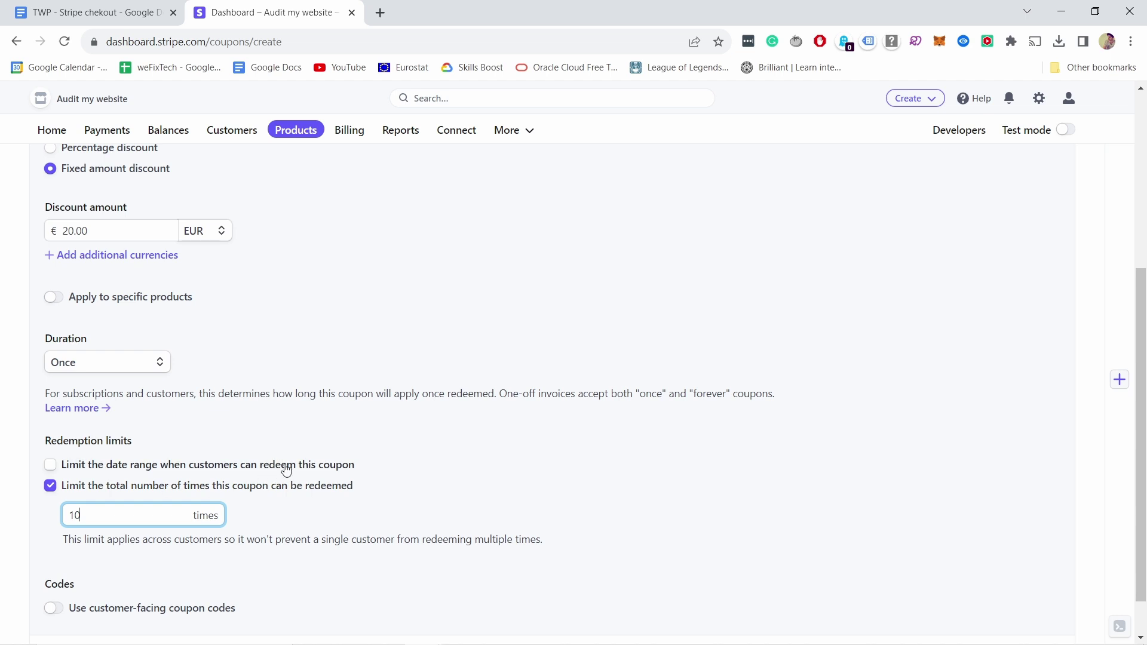
left_click(444, 467)
Add customer code BOO20 limited to first-time orders and create the coupon
scroll(160, 435, "down", 1)
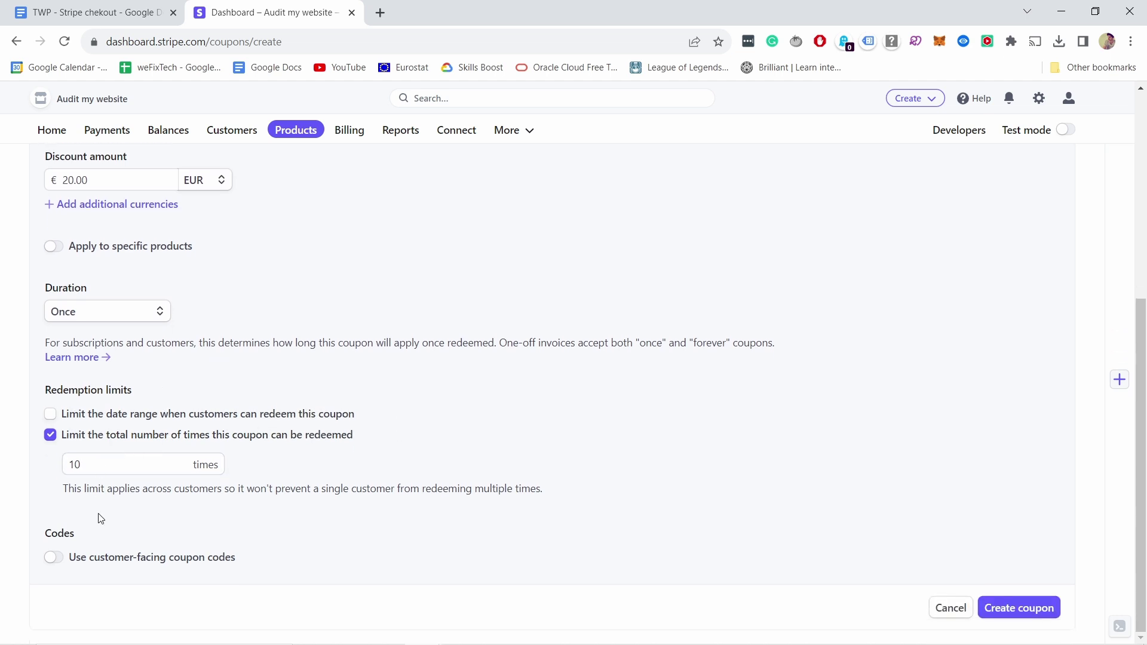
left_click(52, 558)
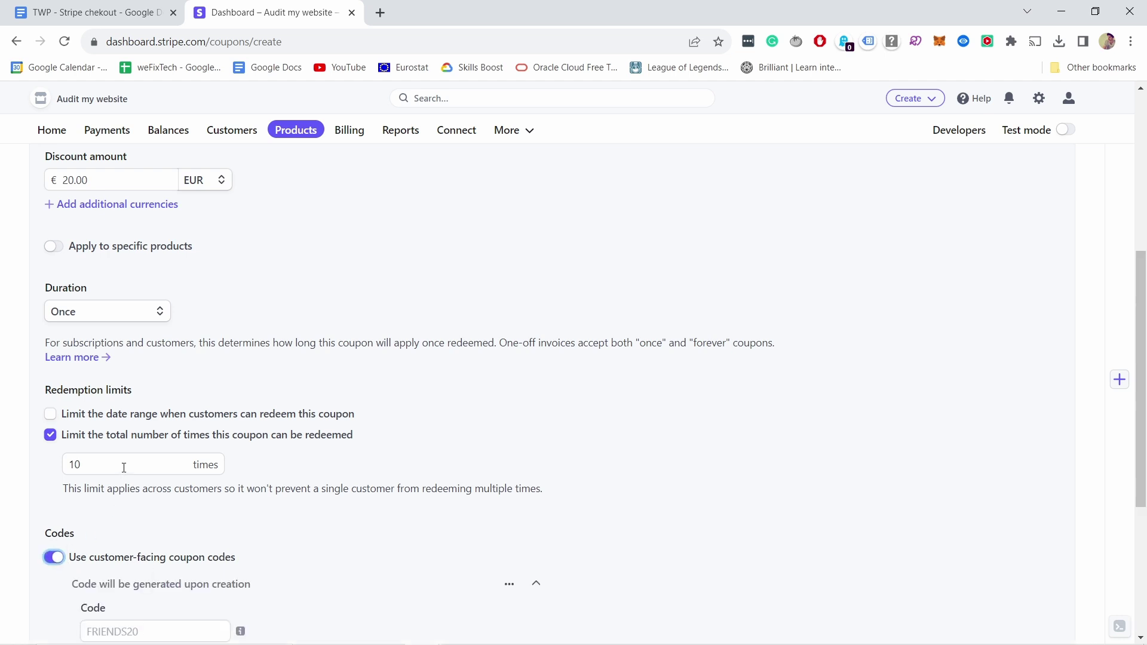
scroll(119, 454, "down", 4)
left_click(108, 404)
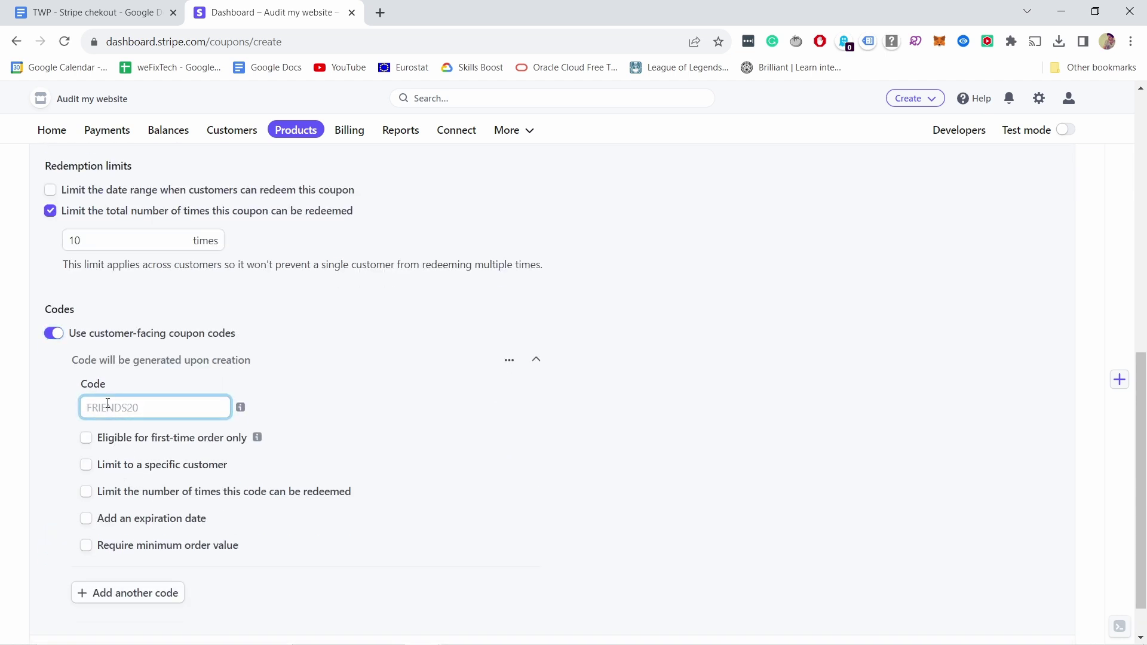
scroll(108, 404, "up", 2)
type("BOO20")
left_click(367, 455)
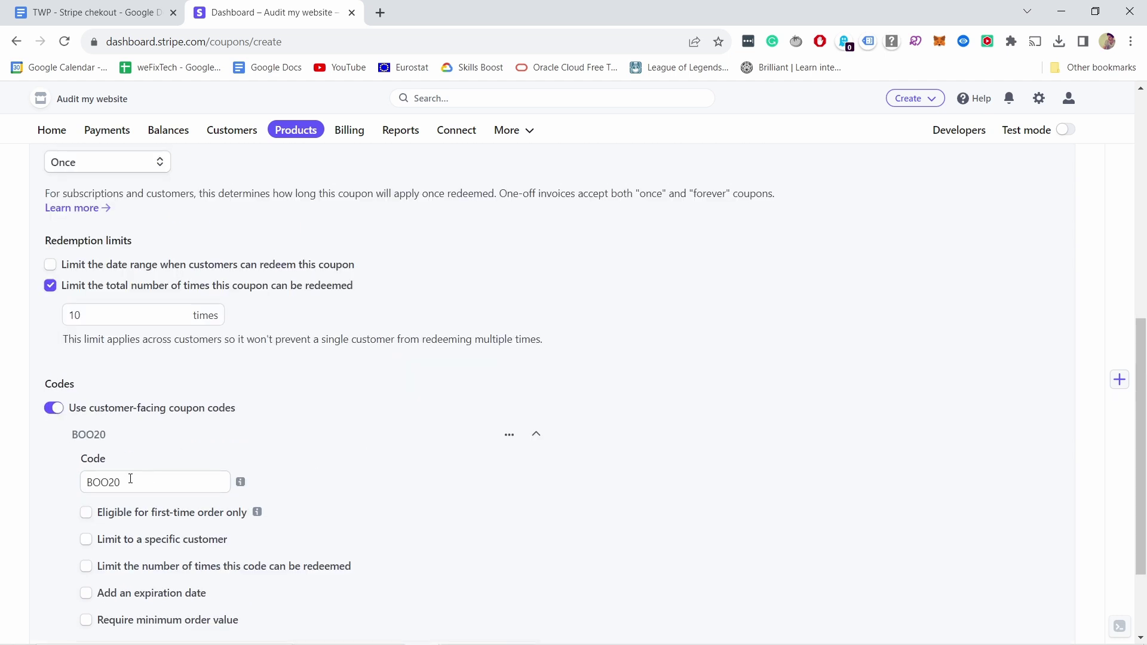
scroll(137, 481, "down", 2)
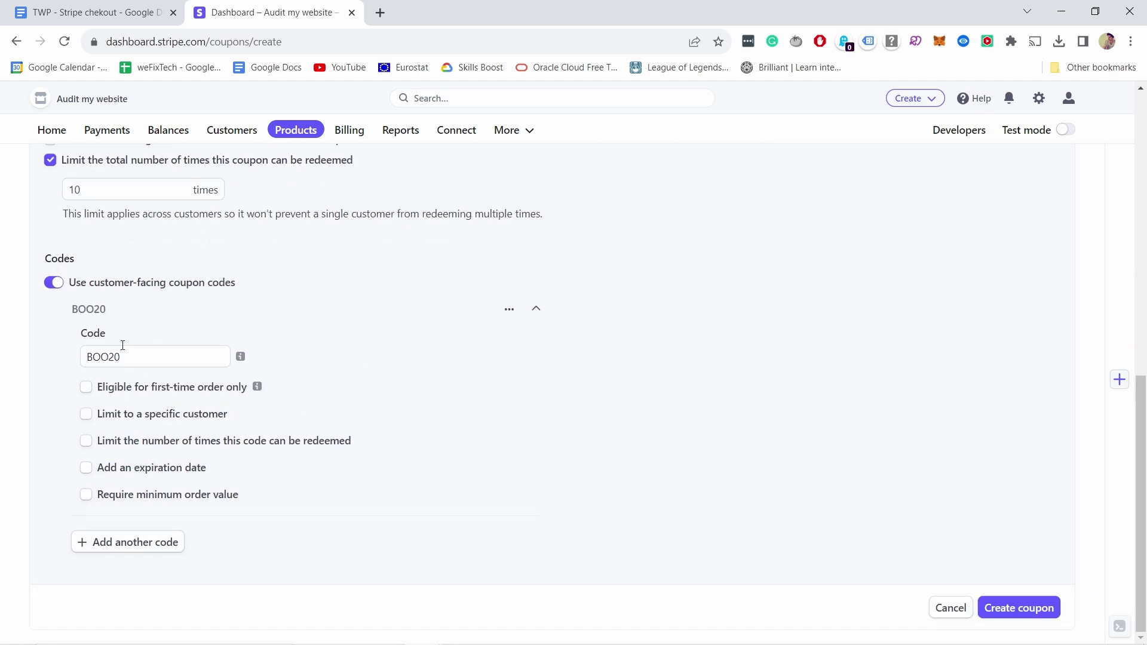
left_click(86, 388)
left_click(1027, 612)
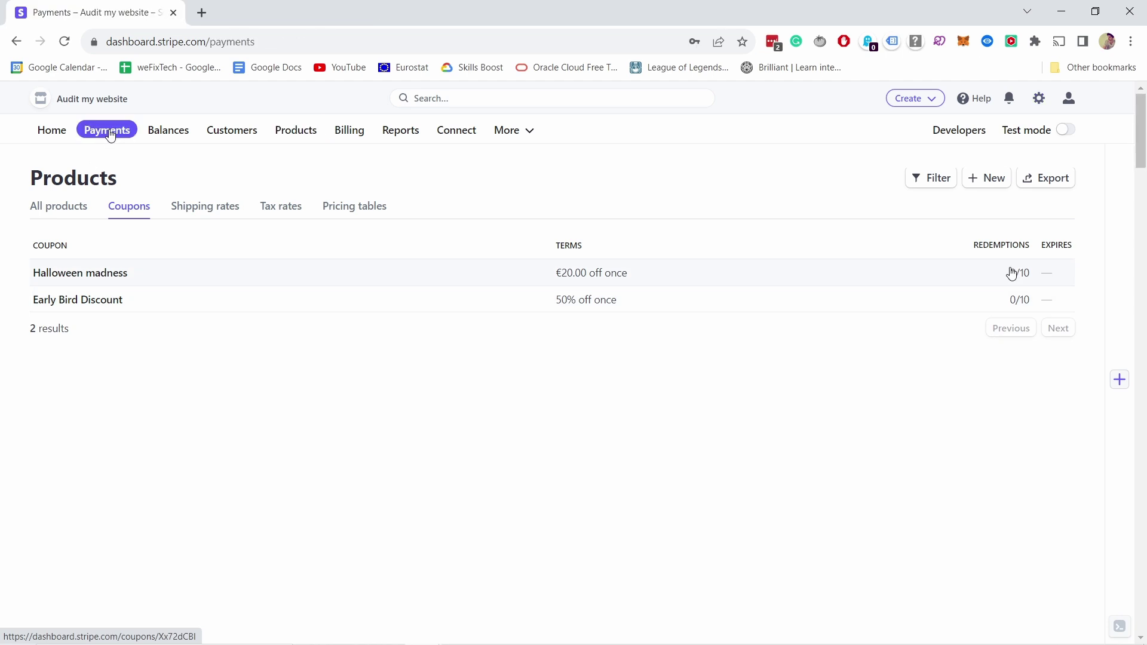
Go to Payment links and open their brand settings
left_click(69, 254)
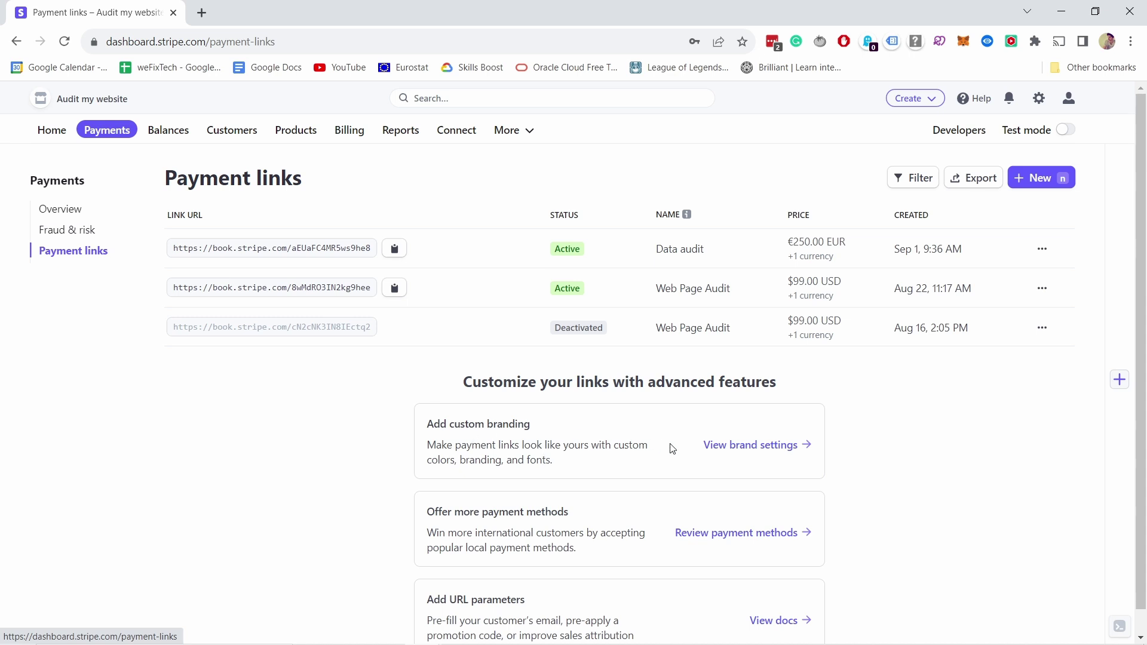
left_click(757, 450)
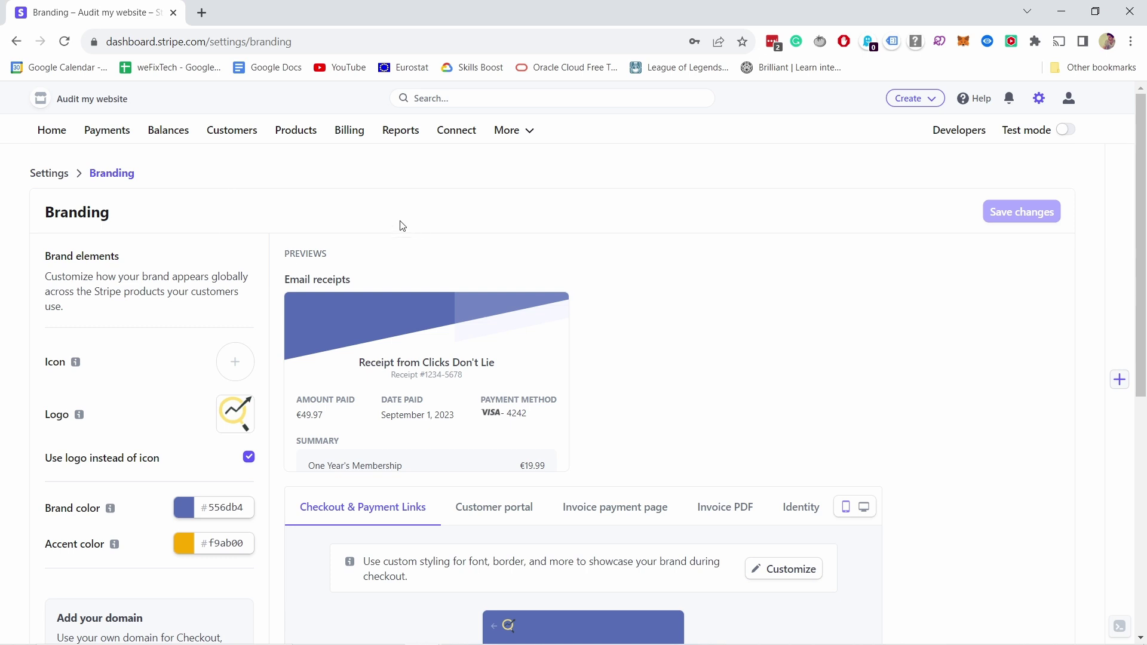
Try a green brand colour, reset it to default #525f7f, and preview the Customer portal
scroll(129, 306, "down", 1)
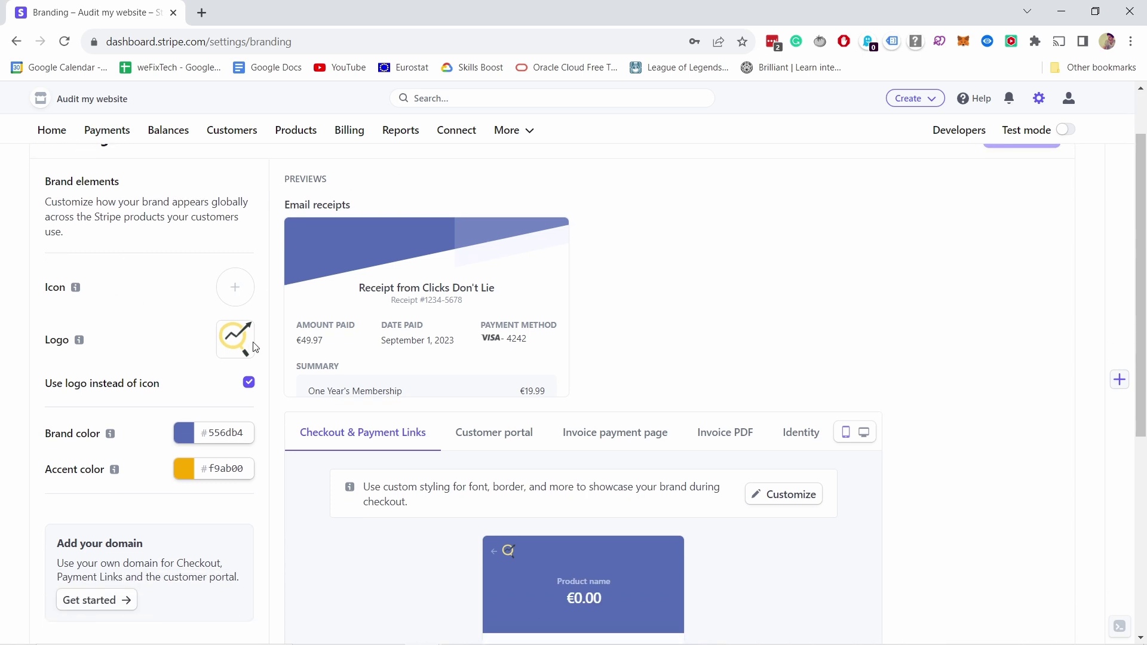
mouse_move(242, 345)
scroll(210, 323, "down", 1)
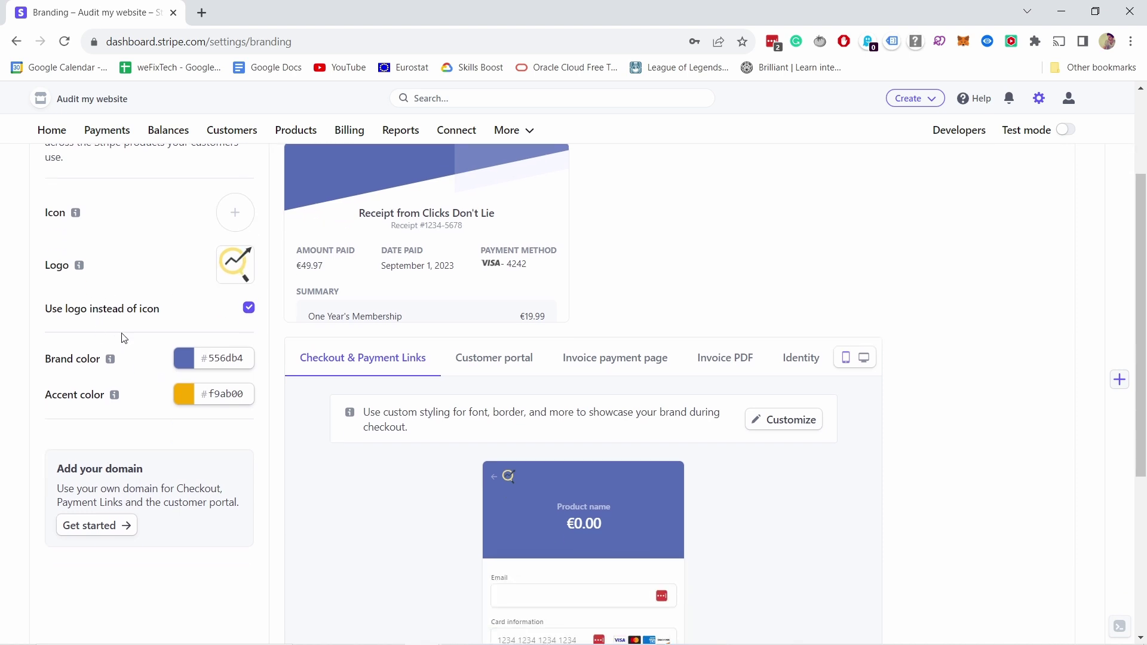
mouse_move(212, 360)
scroll(385, 231, "up", 1)
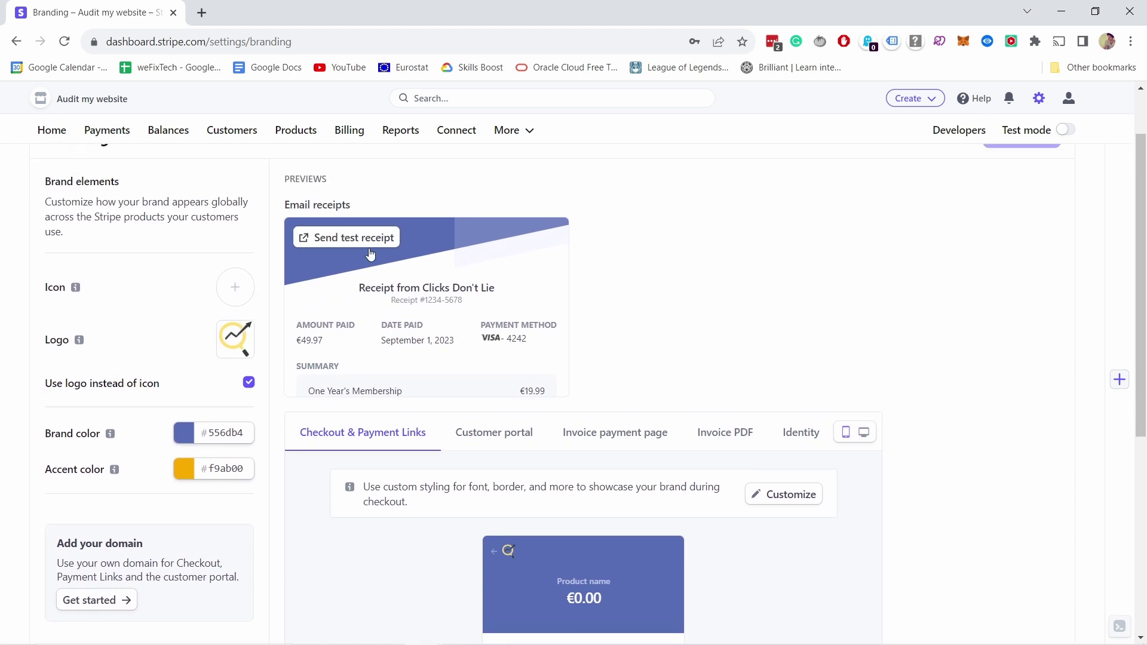
scroll(384, 231, "down", 2)
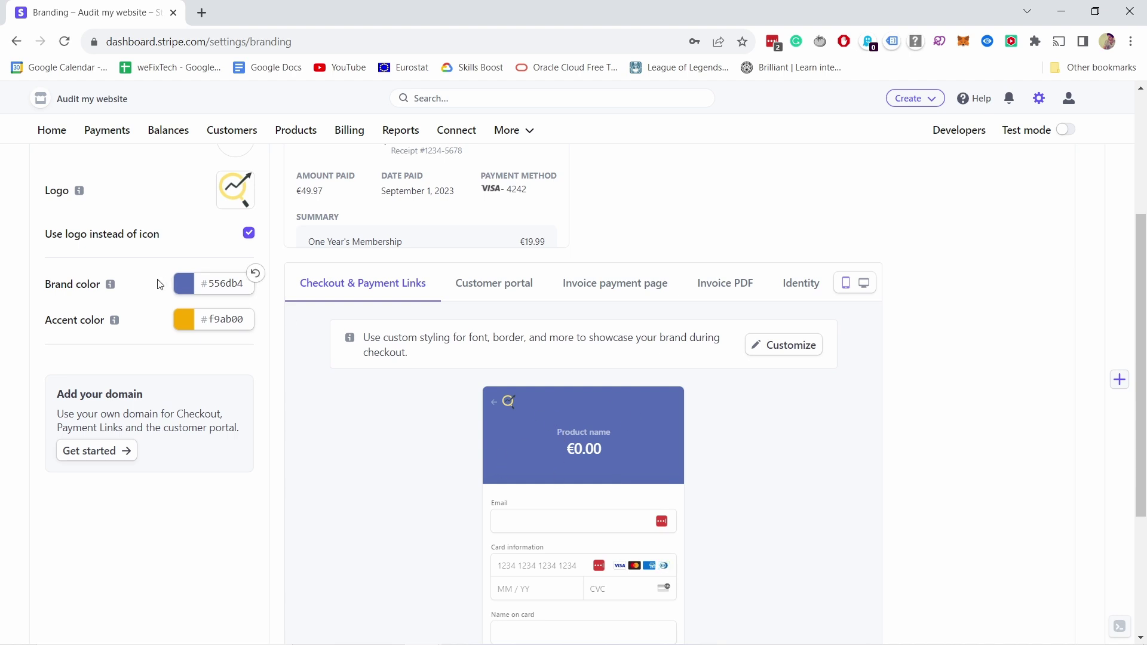
left_click(178, 288)
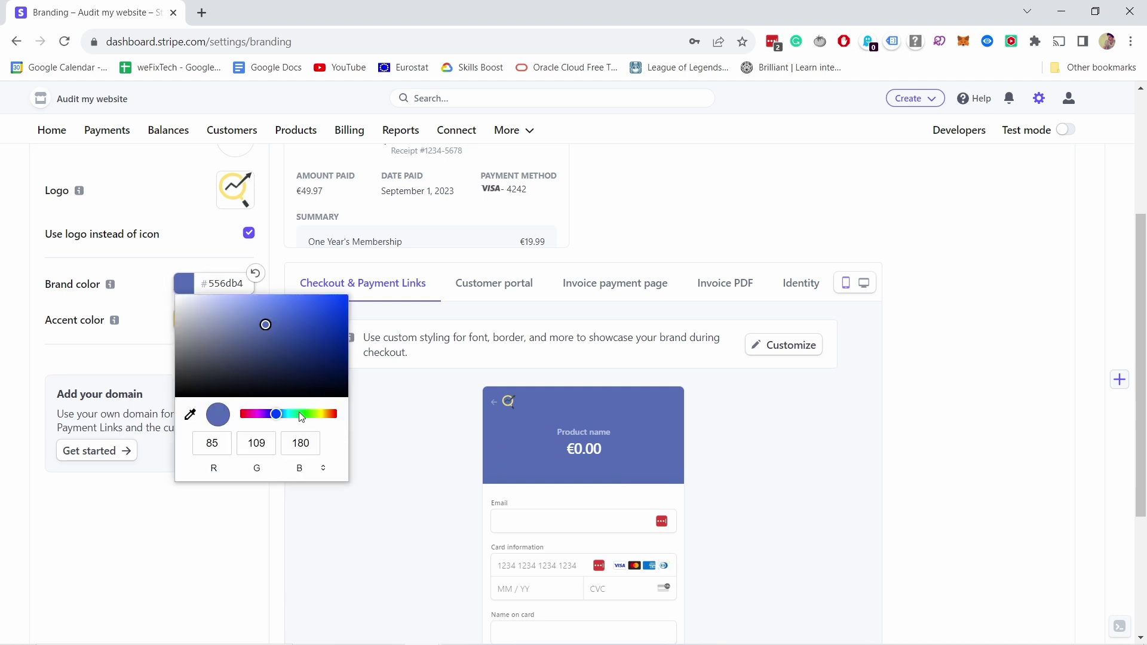
left_click_drag(329, 414, 297, 414)
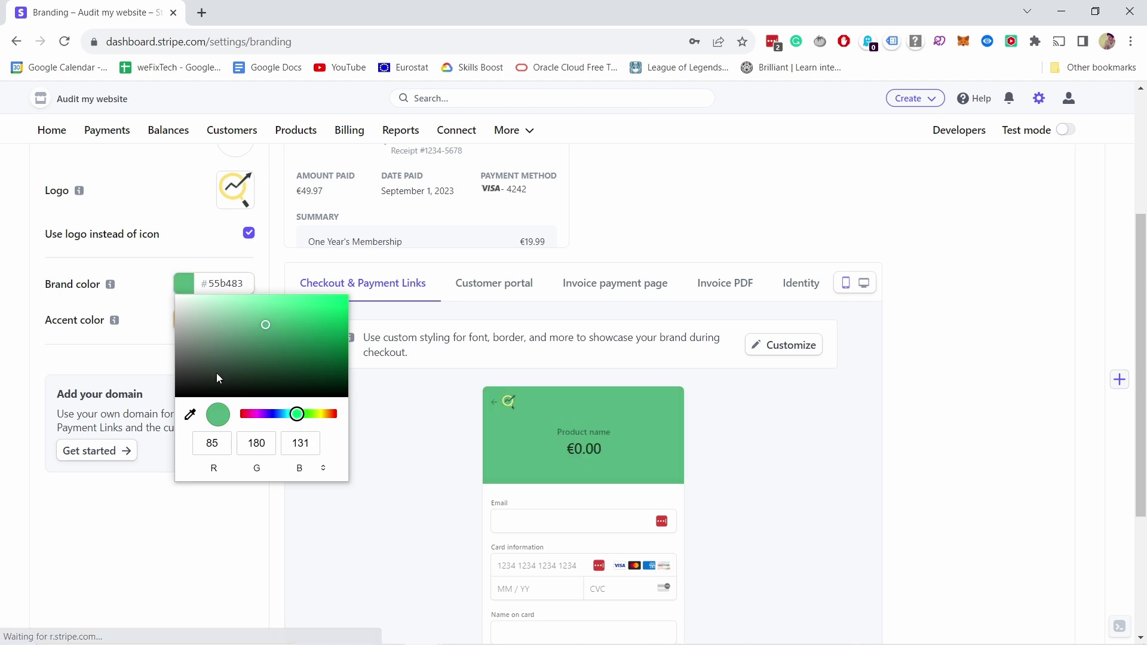
left_click(146, 354)
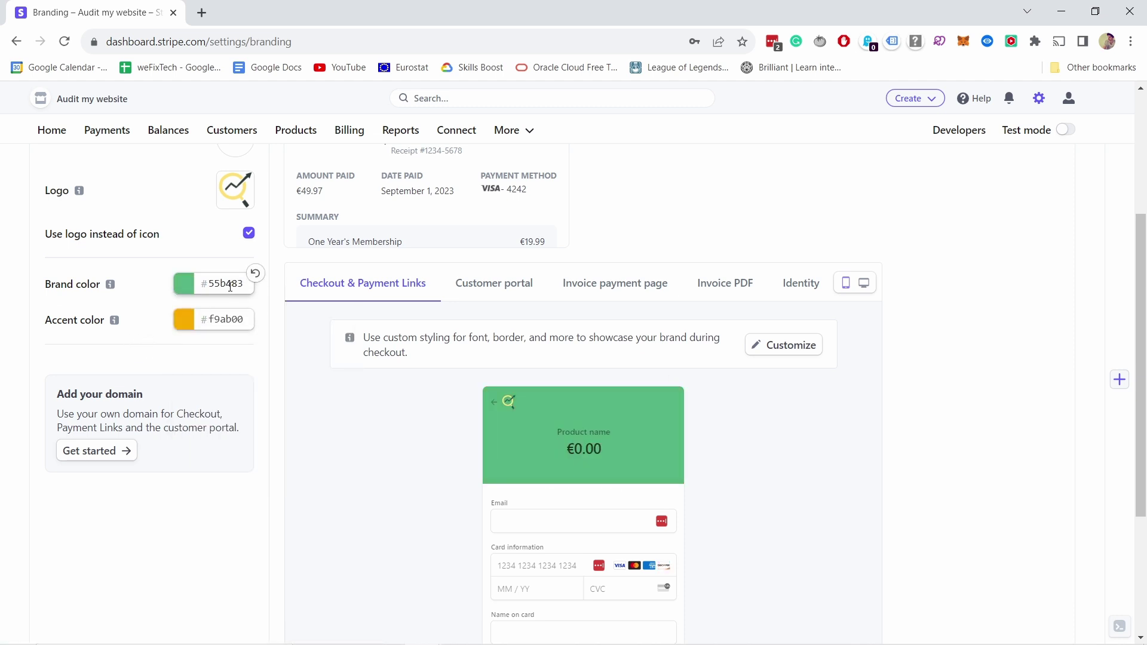
left_click(254, 274)
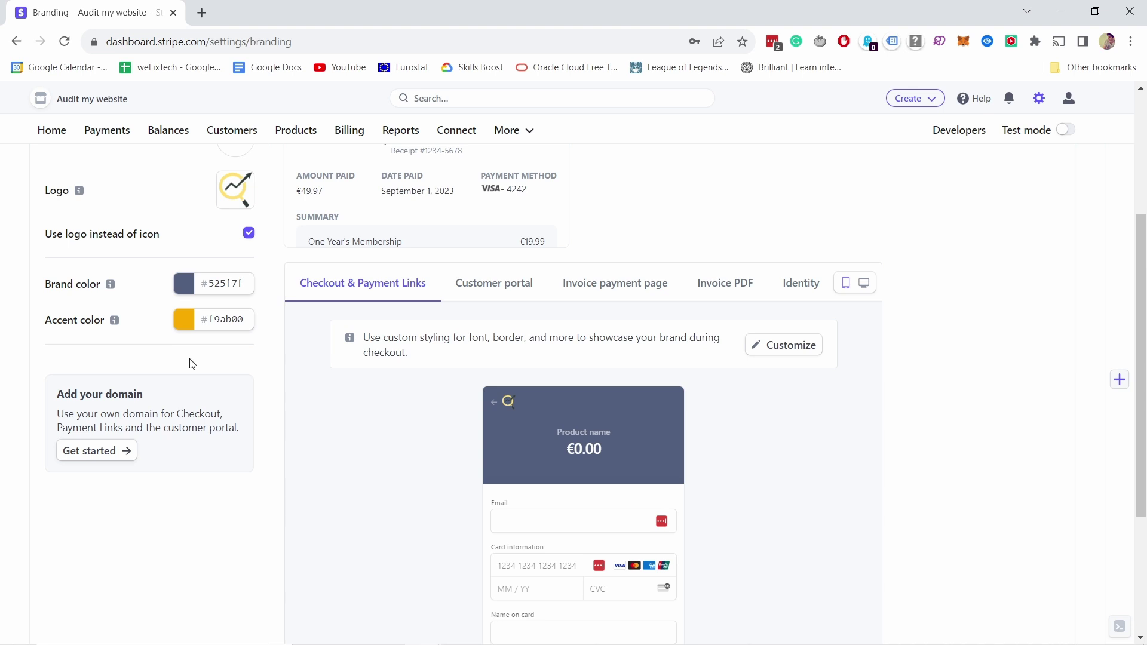
left_click(492, 287)
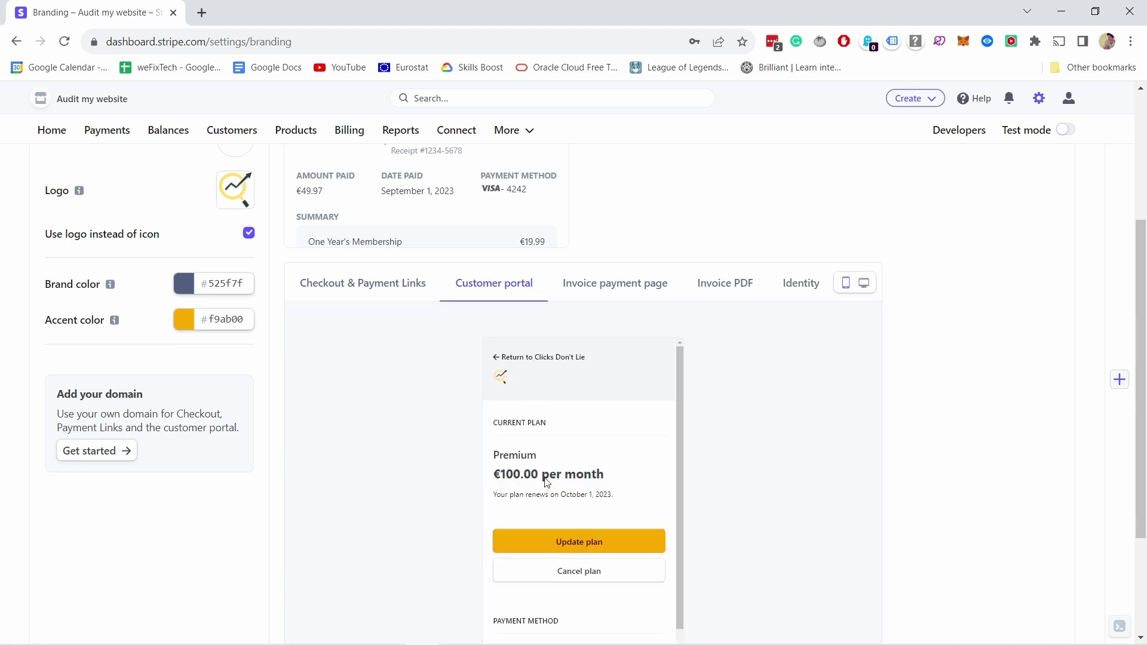
scroll(583, 456, "down", 2)
Preview the branding on the invoice payment page and the Invoice PDF
scroll(583, 456, "up", 2)
scroll(594, 431, "up", 1)
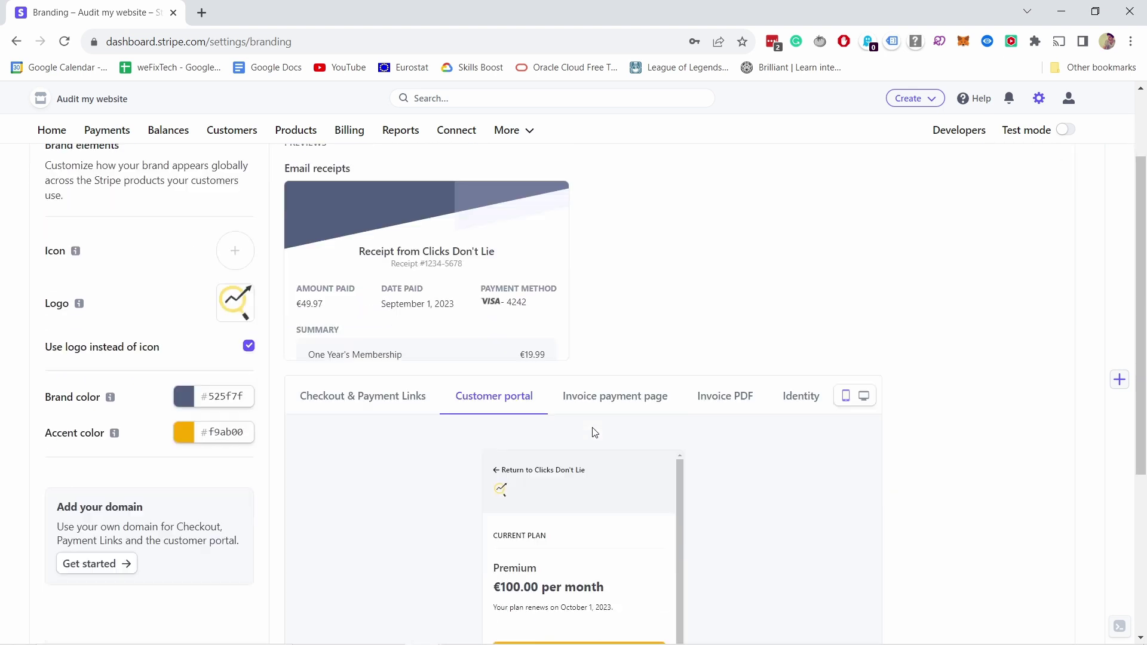
scroll(594, 431, "down", 1)
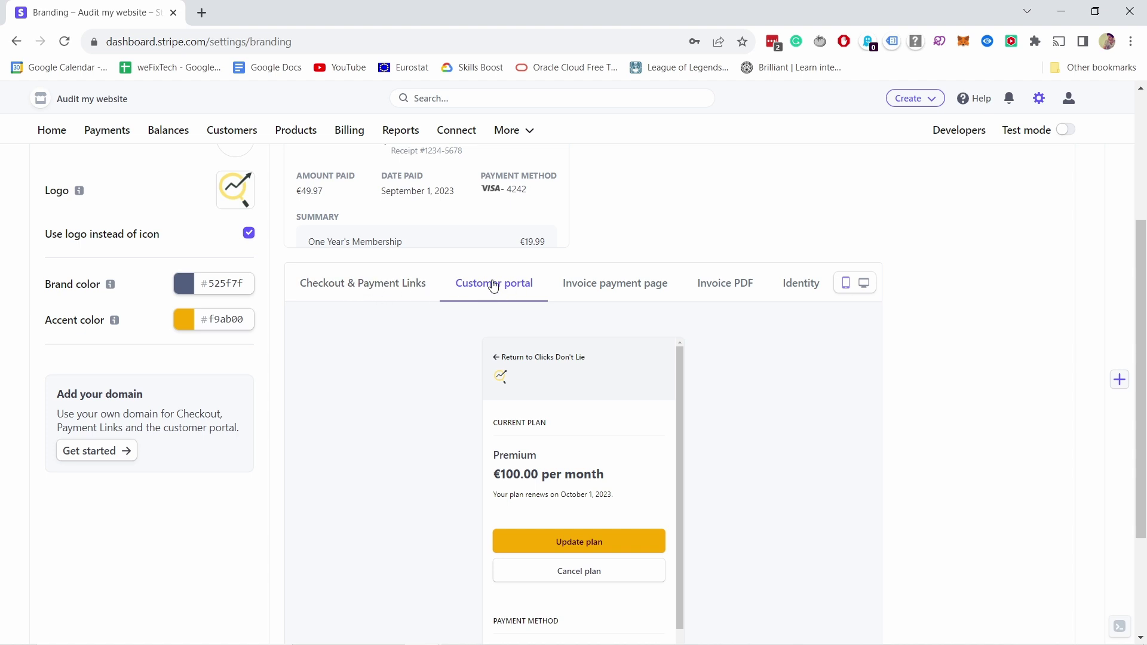
left_click(594, 286)
scroll(598, 312, "down", 3)
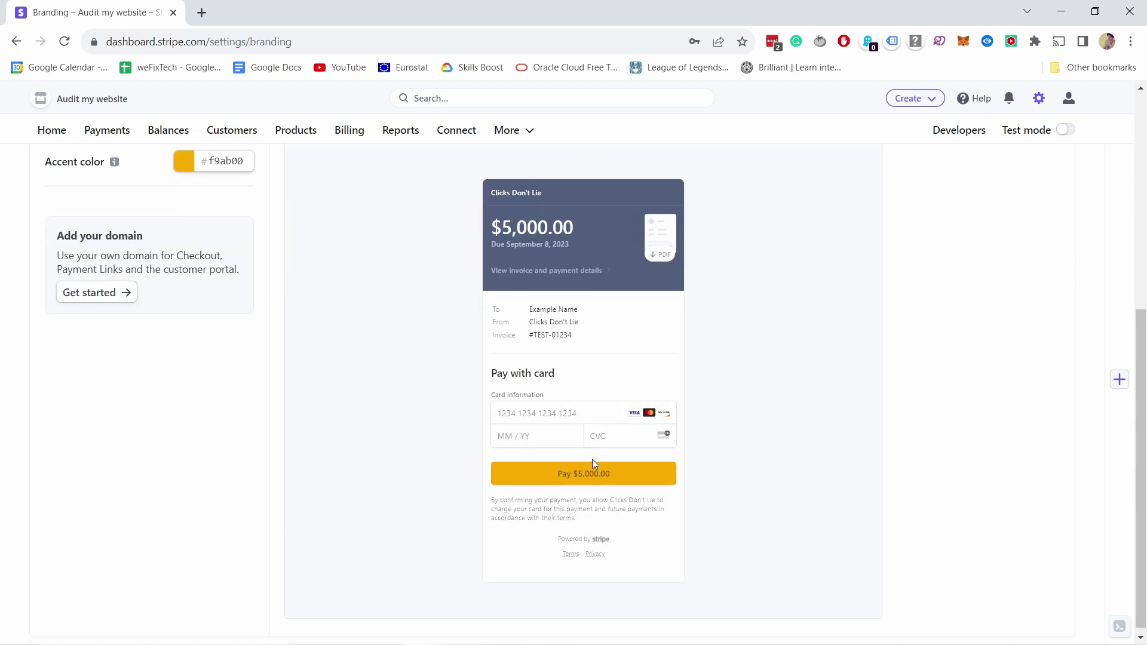
scroll(583, 335, "up", 4)
left_click(730, 345)
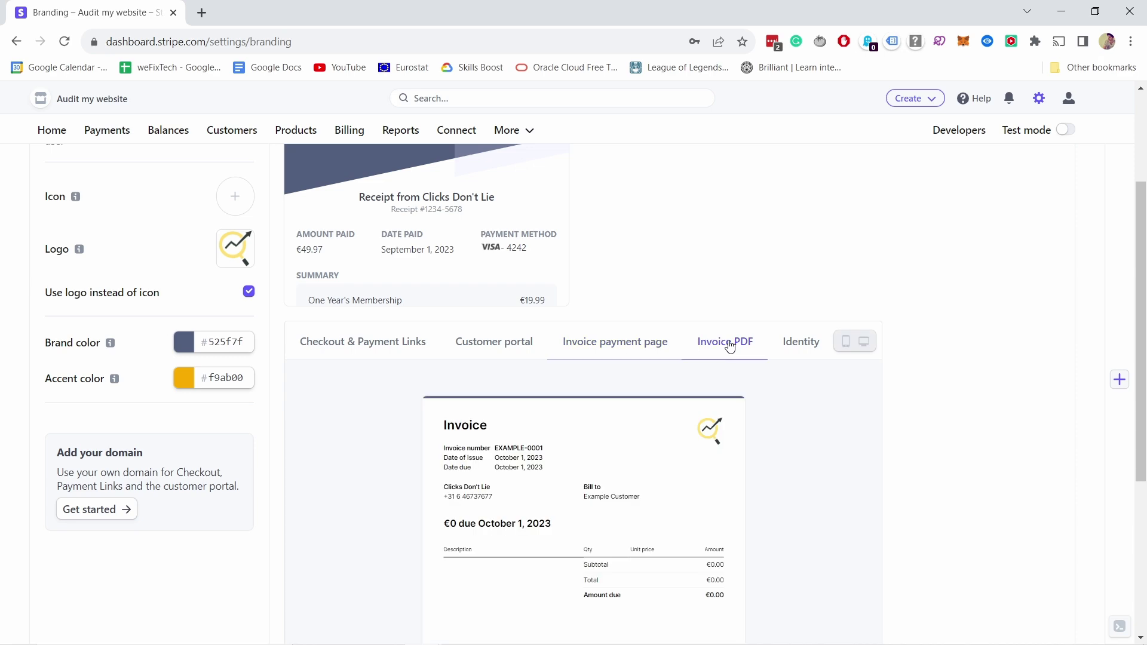
View the Identity preview in desktop and mobile layouts, then return to Checkout & Payment Links
scroll(658, 456, "down", 5)
scroll(752, 366, "up", 5)
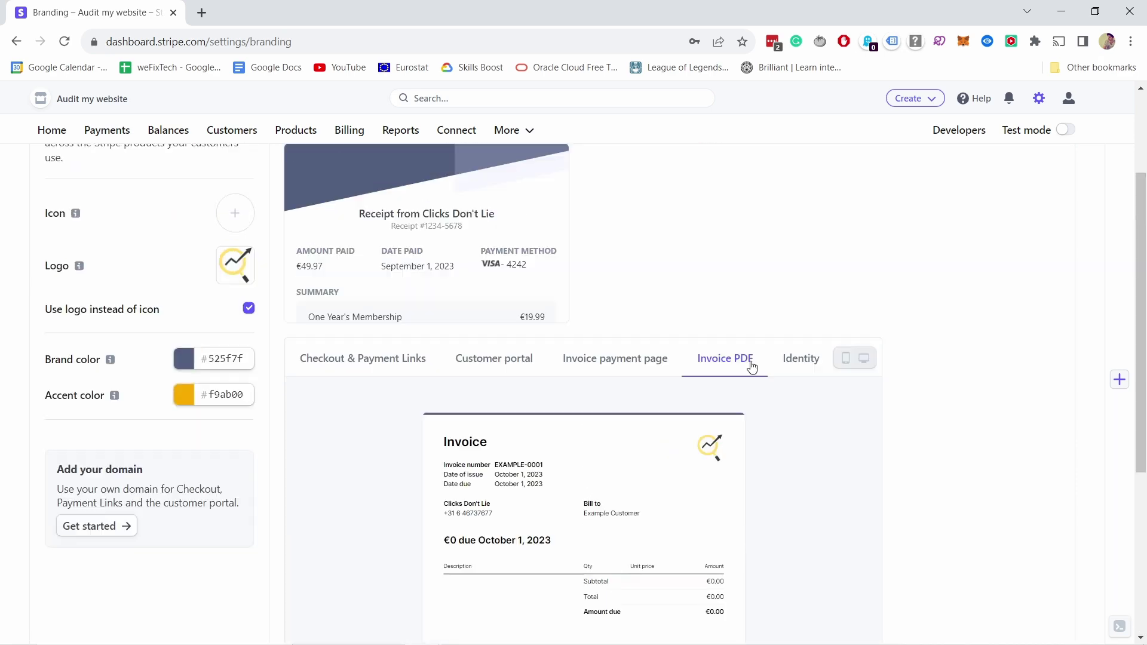
left_click(801, 359)
scroll(637, 466, "down", 4)
scroll(811, 391, "up", 4)
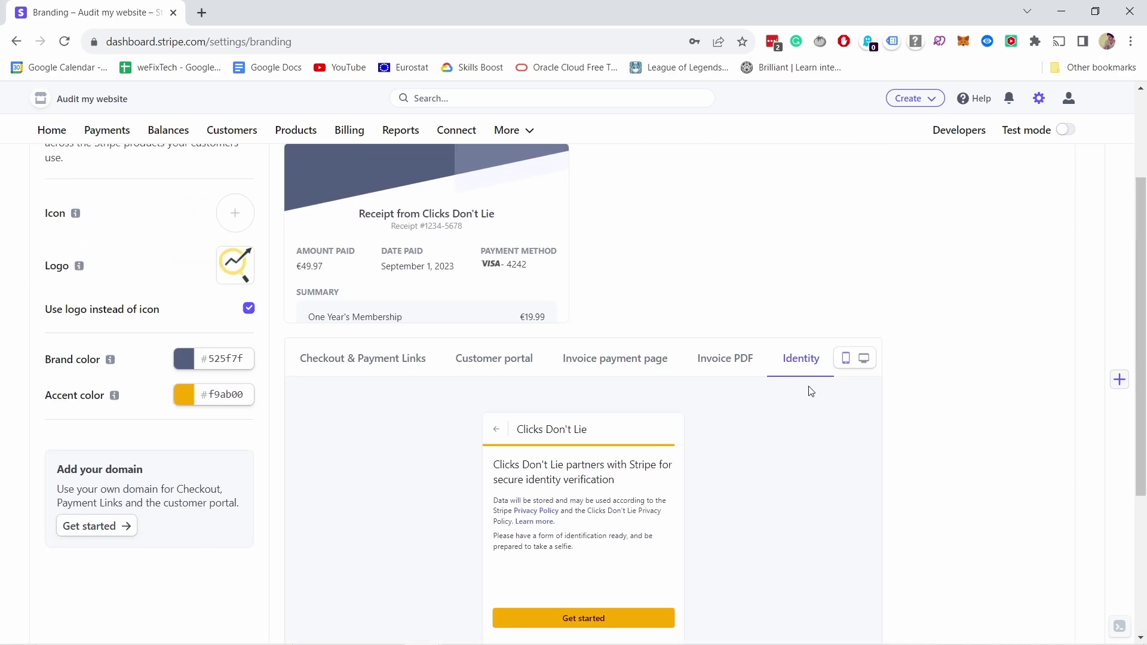
left_click(866, 363)
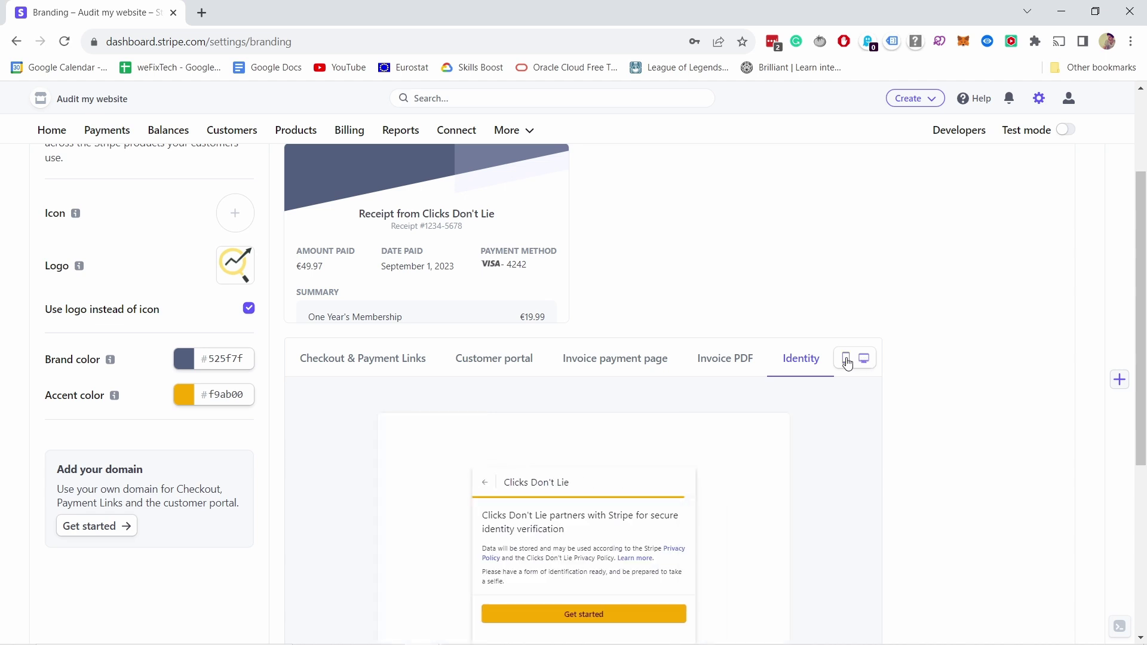
left_click(847, 358)
left_click(370, 371)
scroll(598, 358, "down", 2)
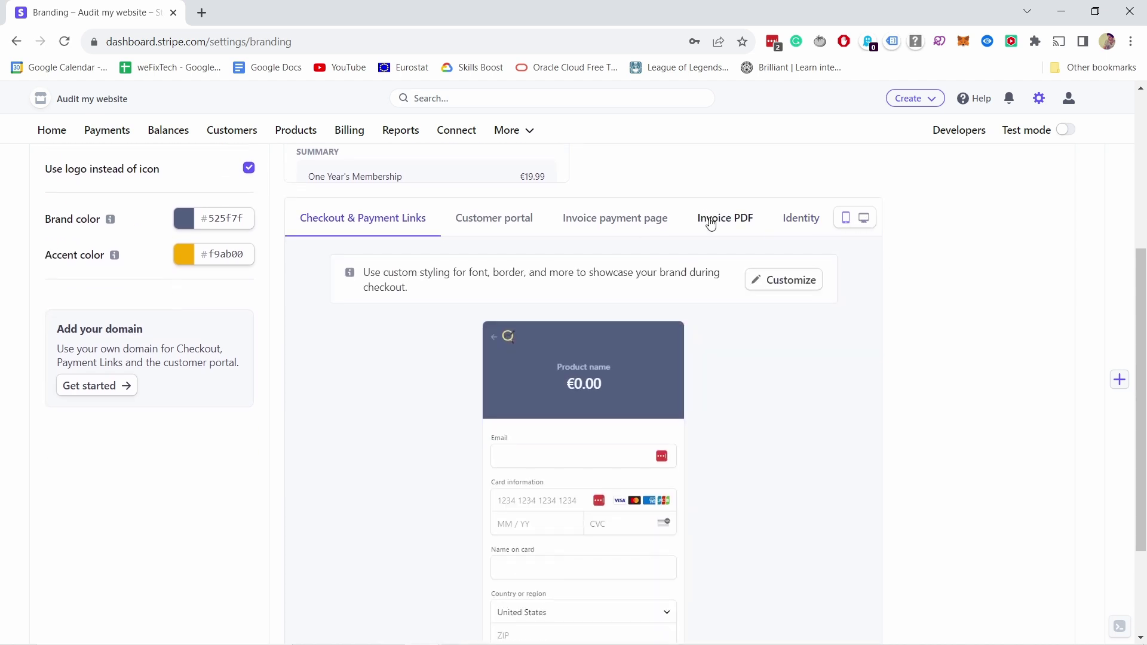
In checkout styling, change the font to Montserrat after briefly trying Roboto
left_click(771, 287)
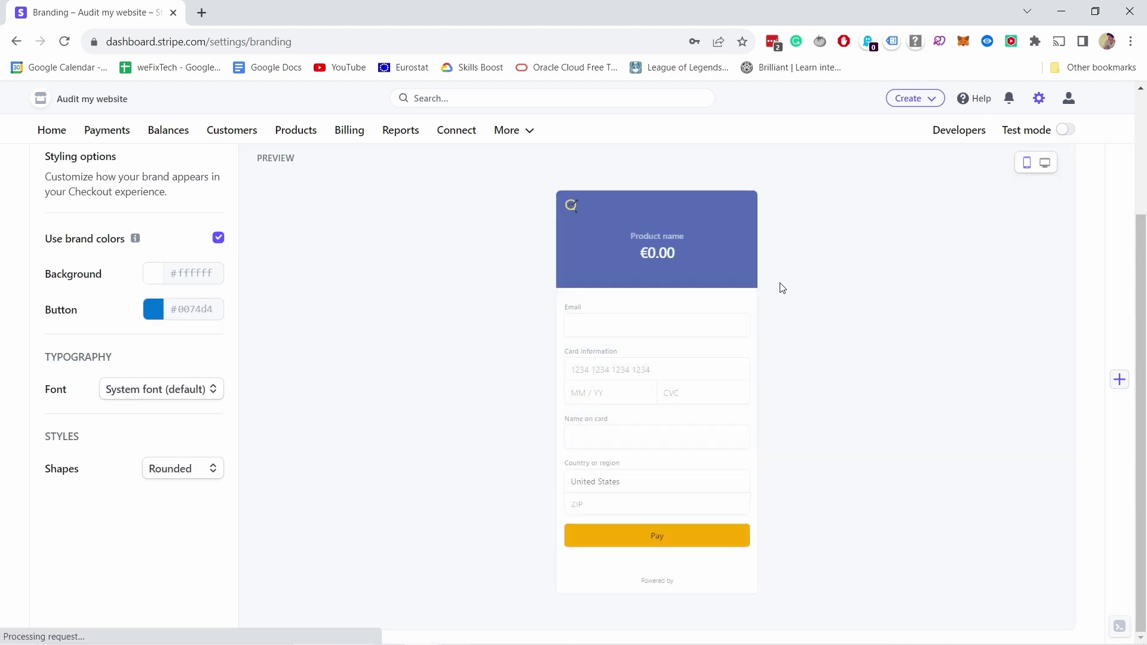
left_click(164, 391)
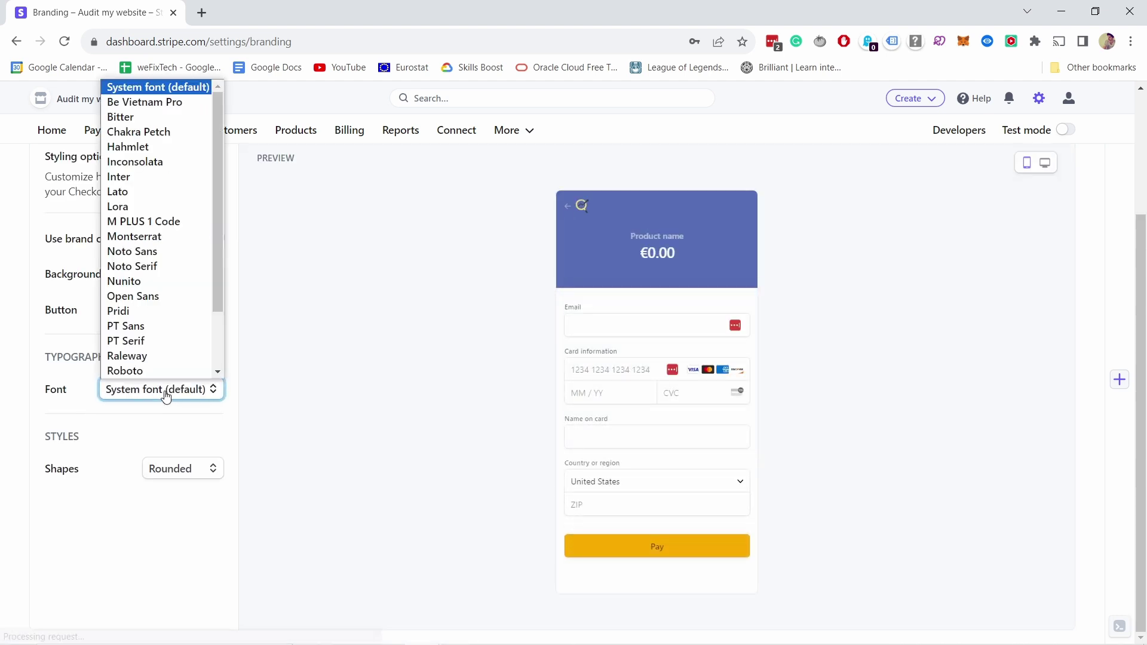
left_click(157, 371)
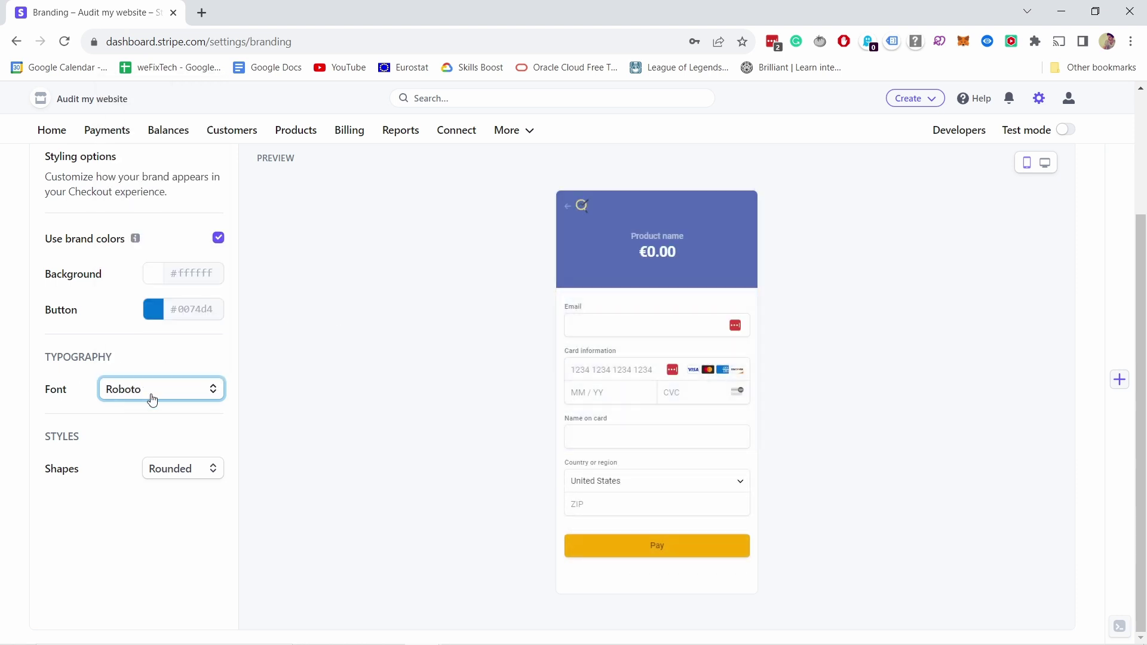
left_click(149, 394)
scroll(157, 312, "down", 1)
scroll(157, 312, "up", 2)
left_click(157, 251)
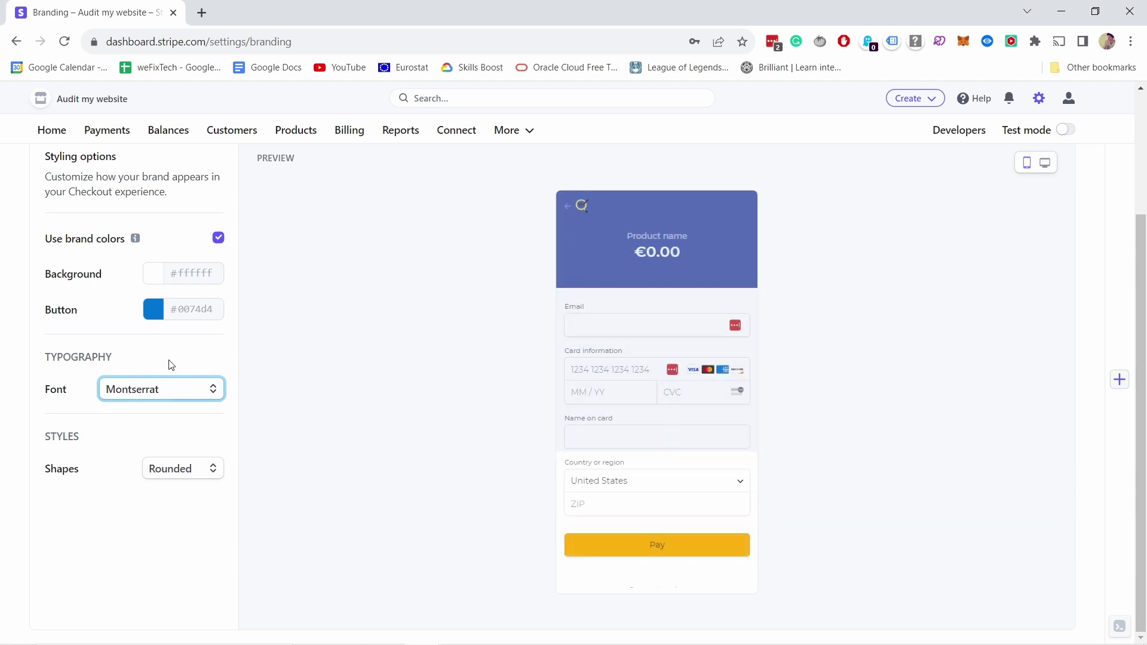
Keep Rounded shapes, save the checkout styling, and return to the Brand elements overview
left_click(160, 471)
left_click(128, 443)
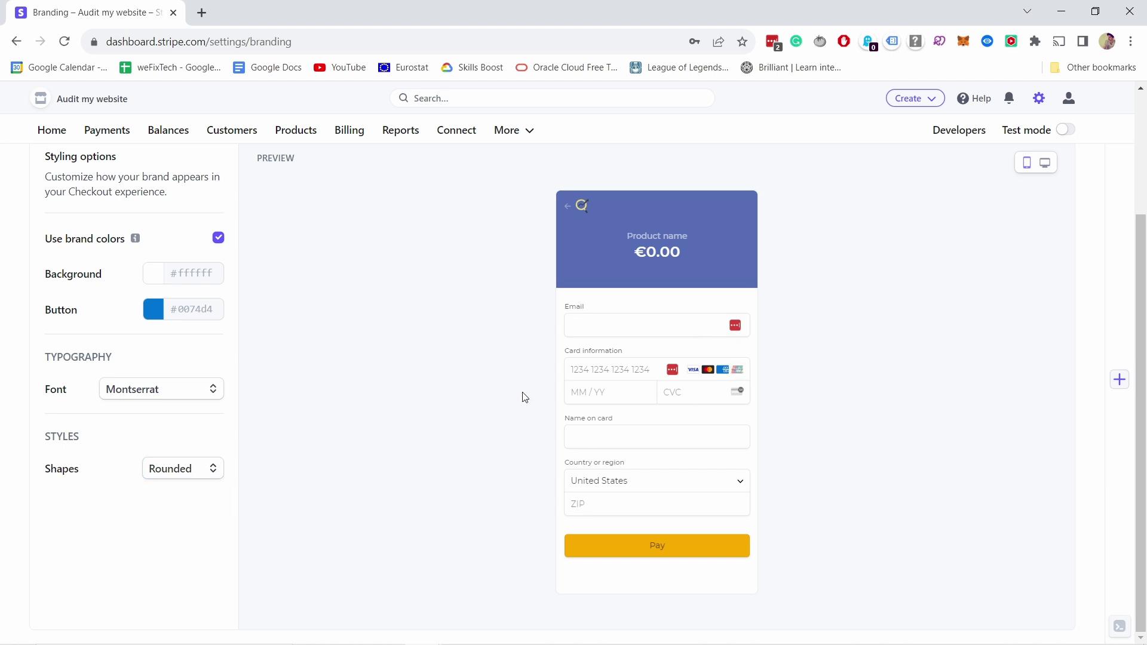
scroll(246, 361, "up", 3)
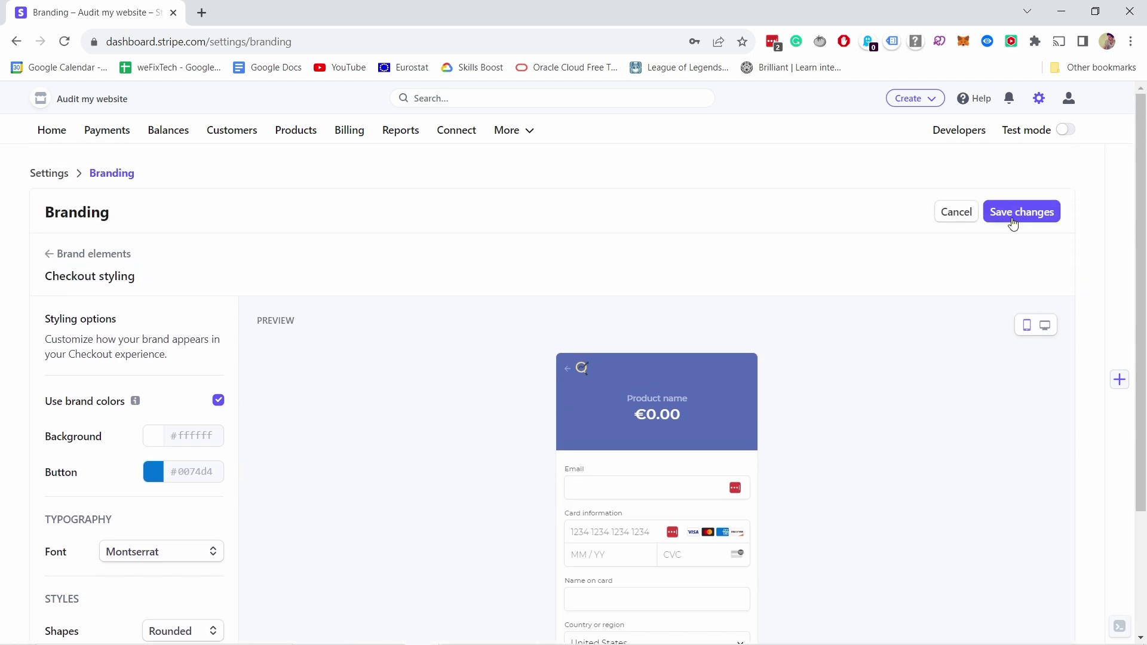
left_click(1018, 216)
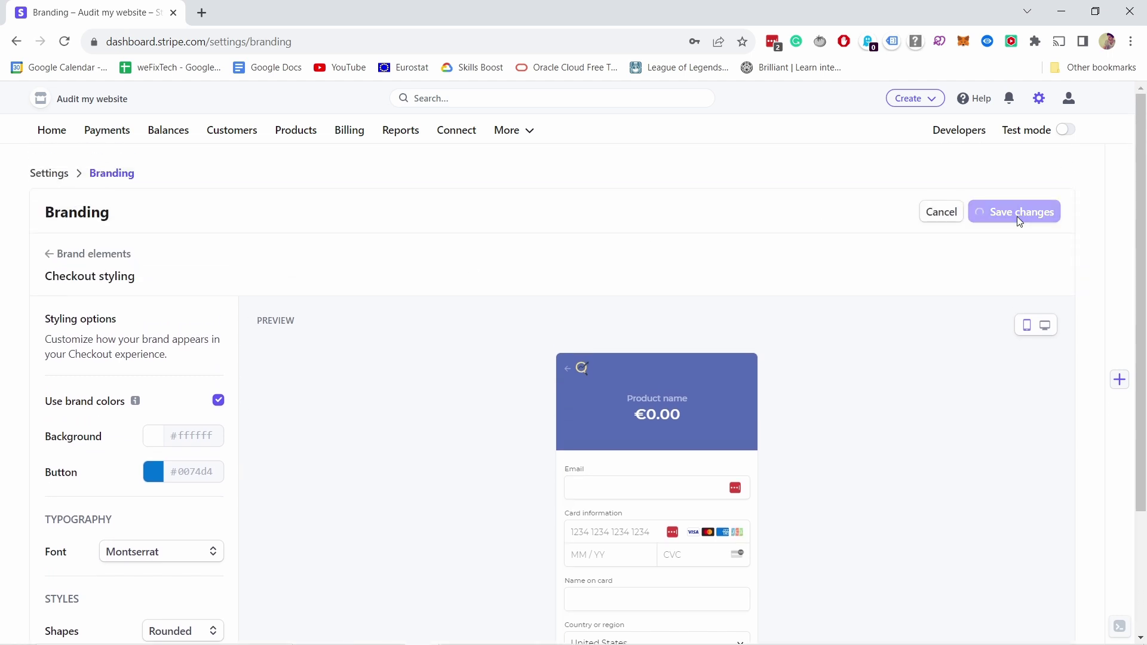
left_click(52, 254)
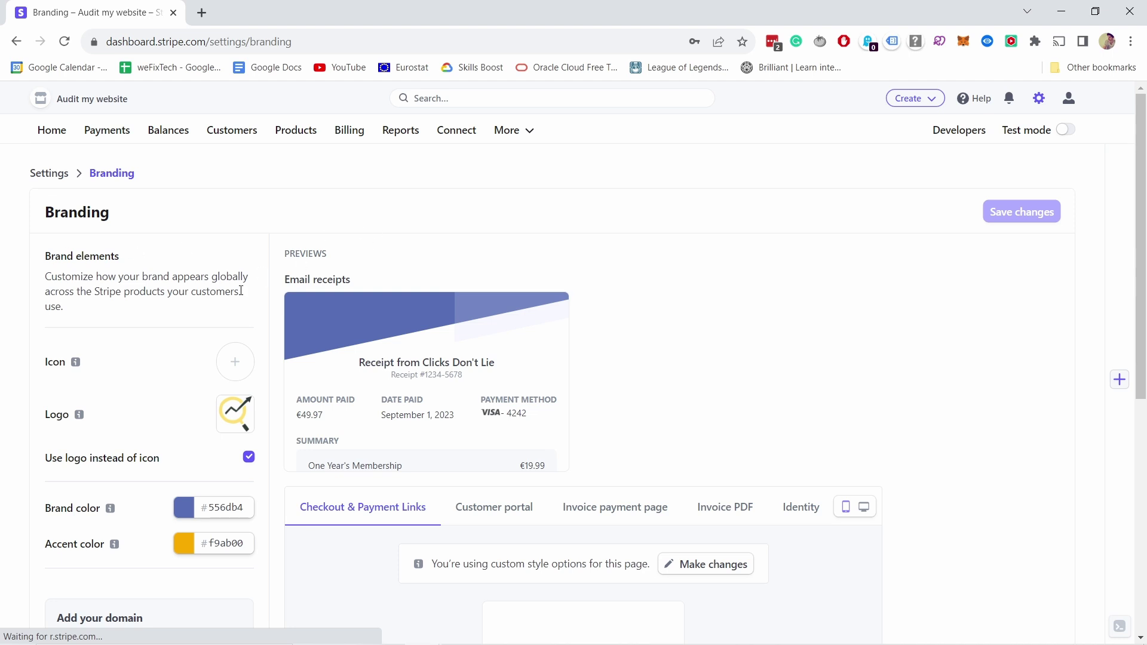
left_click(57, 174)
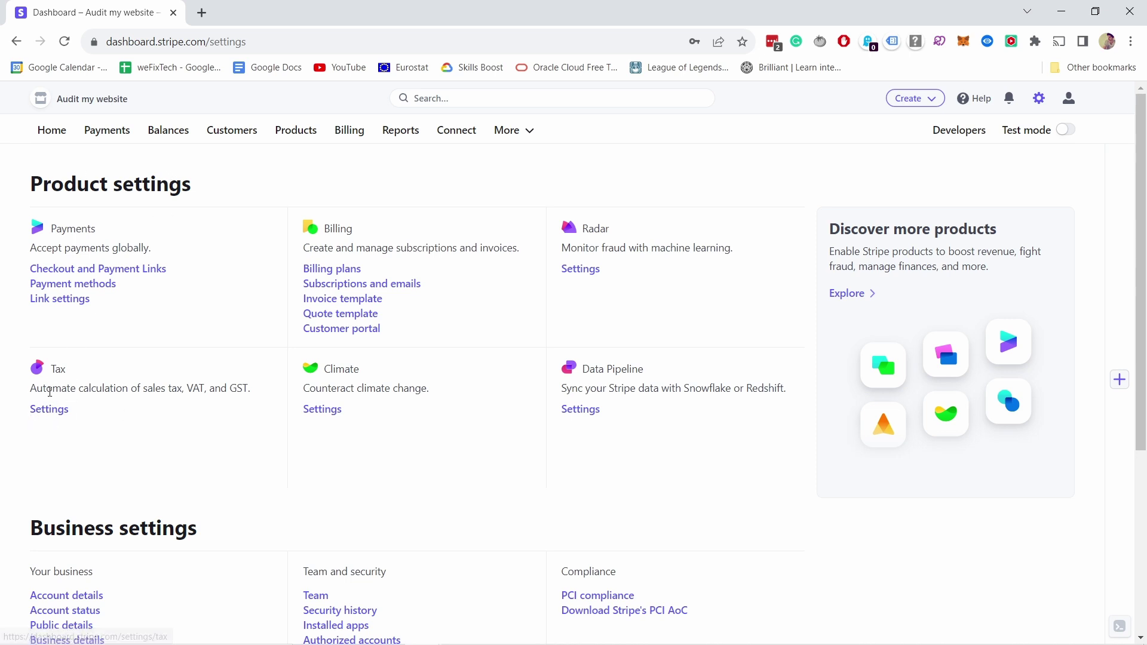
Open Tax settings and review the Netherlands origin address and automatic tax calculation
left_click(49, 417)
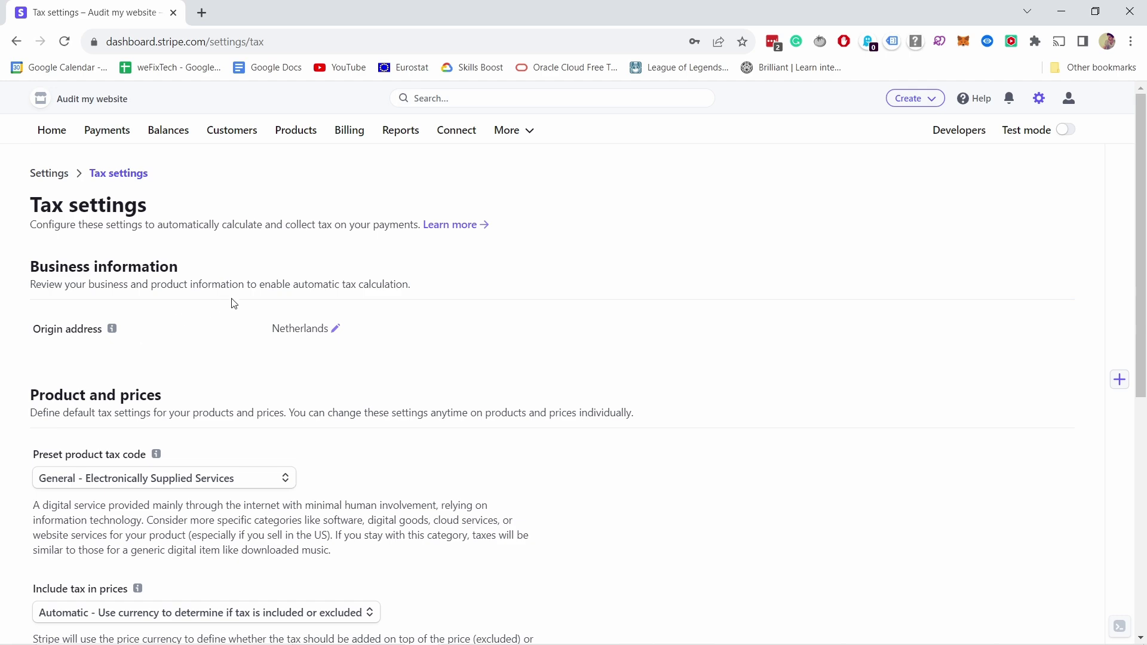
scroll(236, 303, "down", 7)
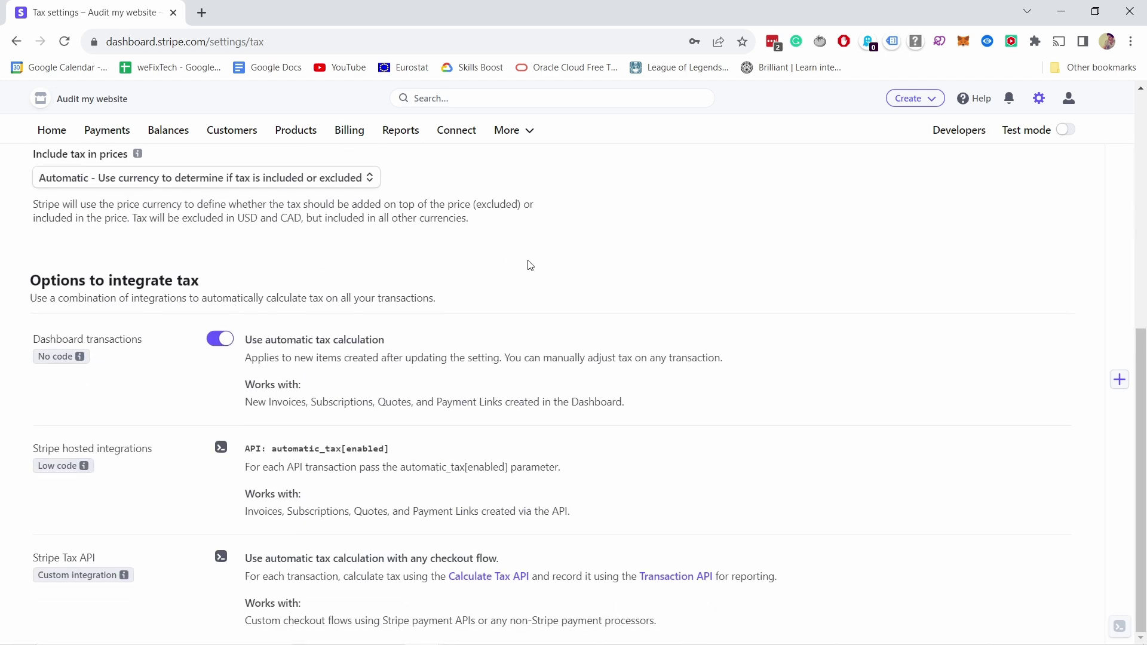
scroll(534, 255, "up", 7)
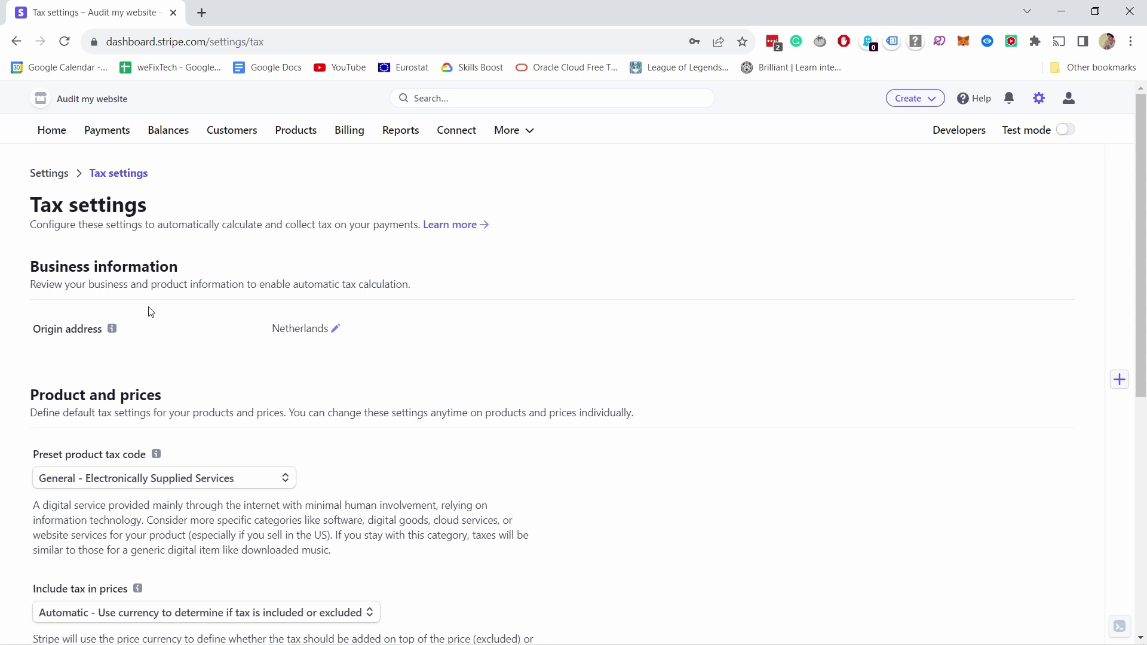
scroll(209, 272, "down", 6)
scroll(209, 257, "down", 1)
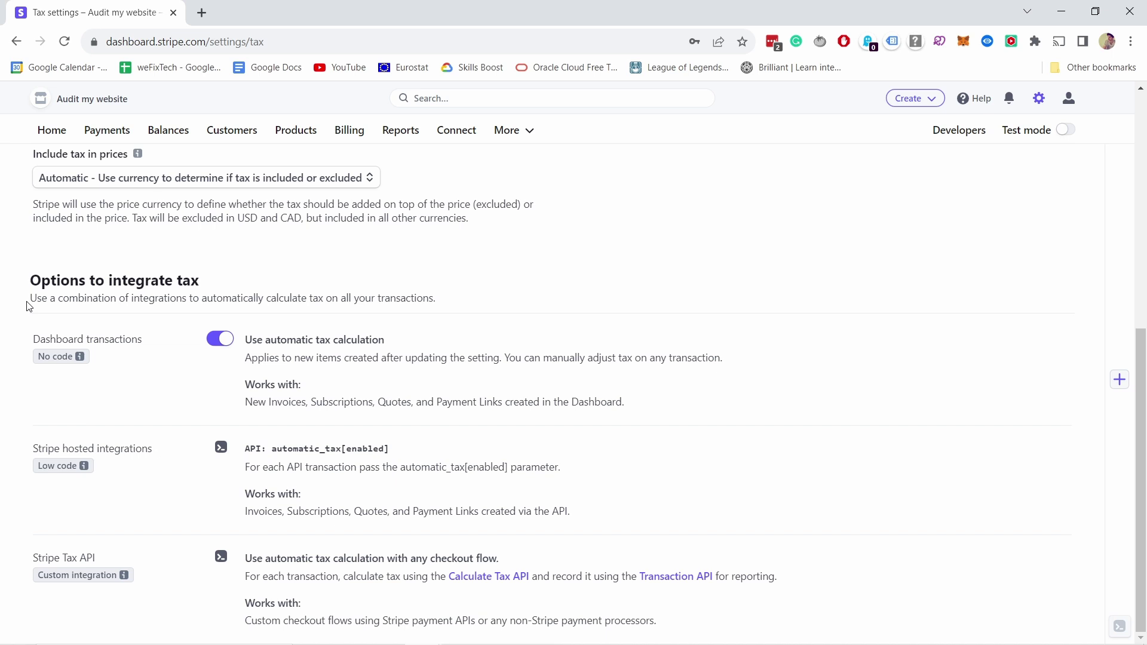
scroll(121, 332, "up", 7)
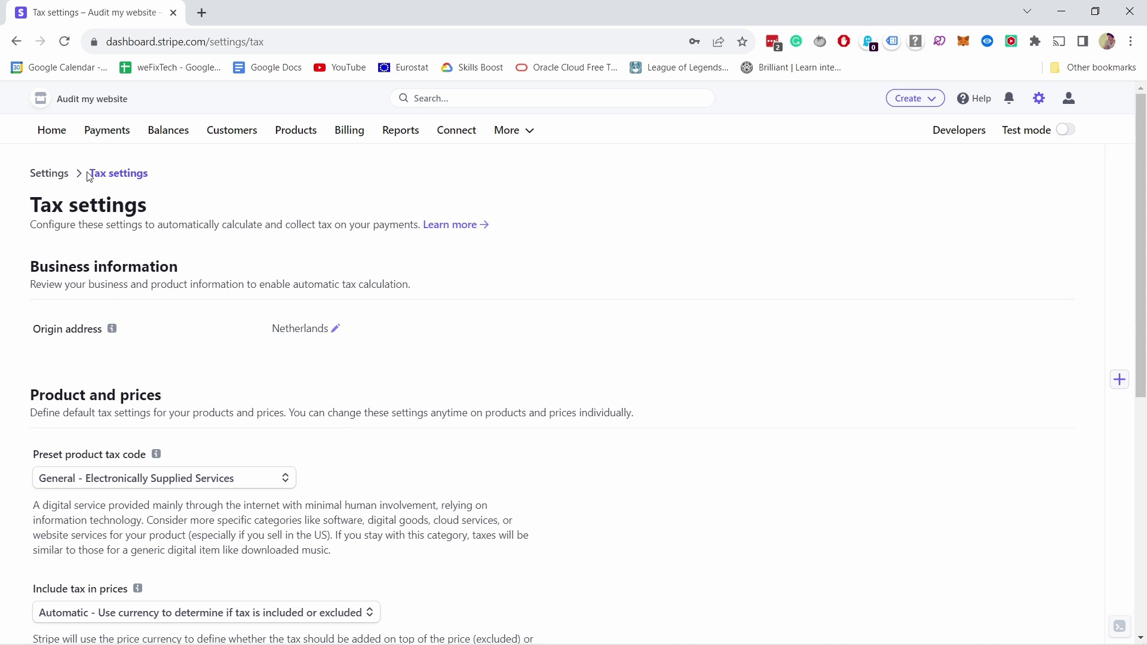
Open the Data audit payment link, turn on test mode, and copy the Web Page Audit test link
left_click(103, 131)
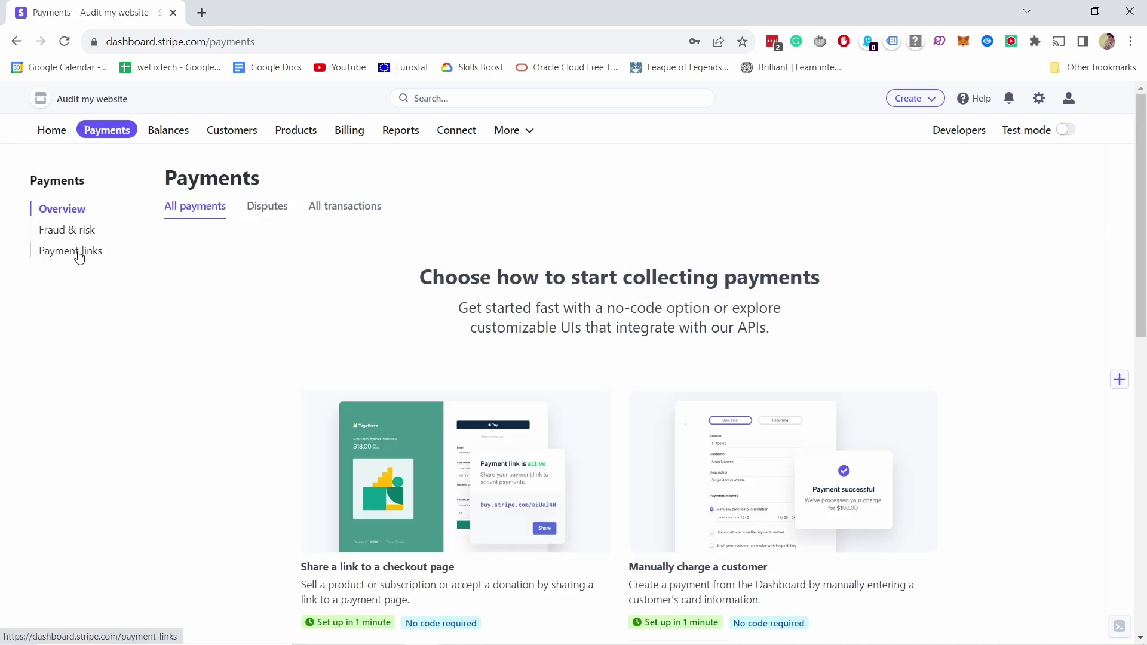
left_click(79, 255)
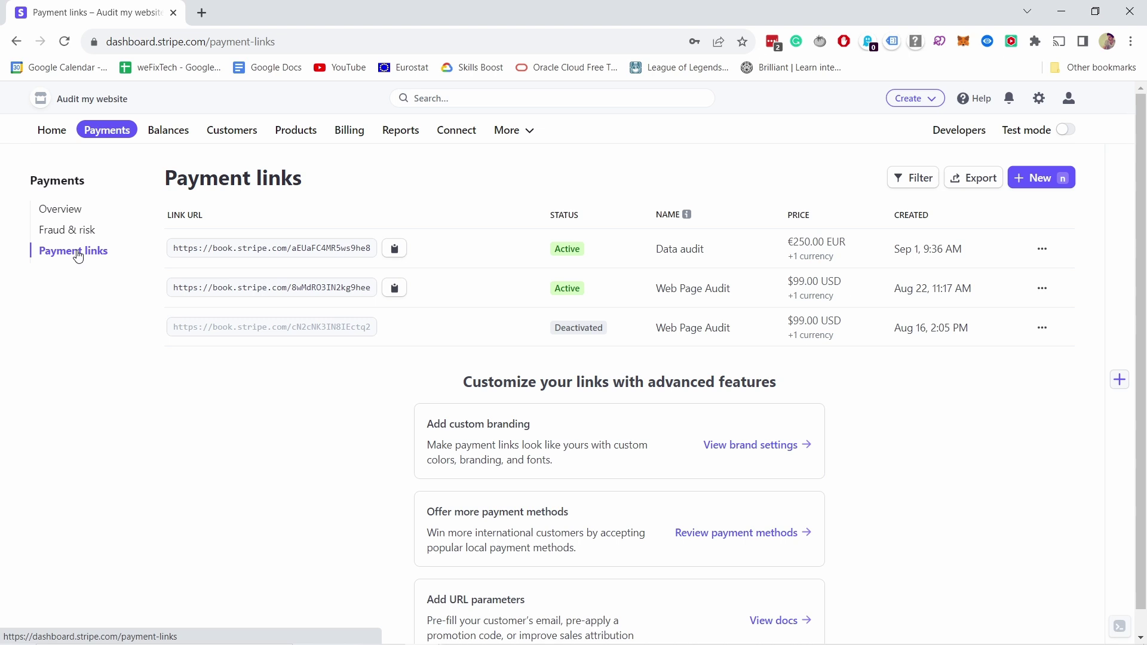
left_click(492, 255)
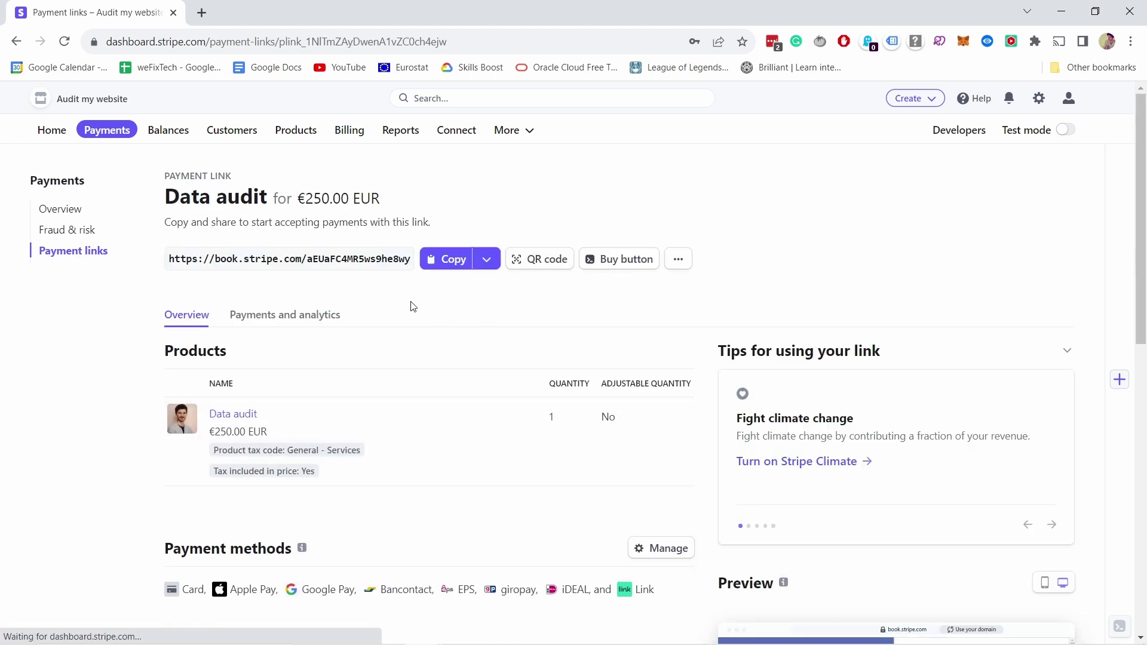
left_click(1066, 133)
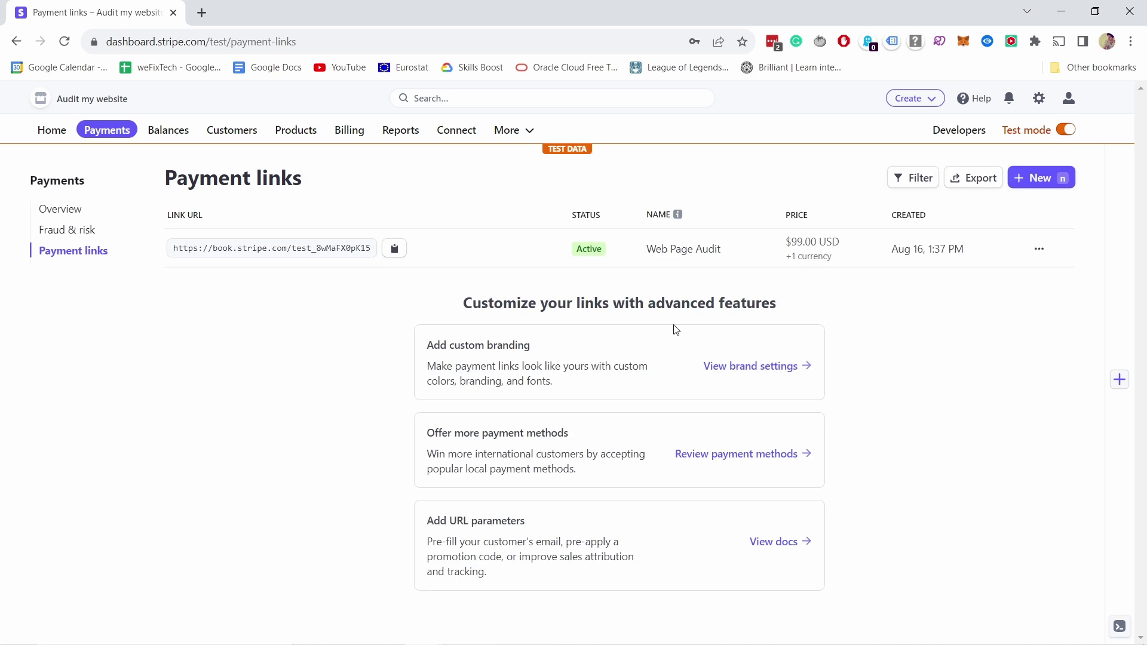
left_click(394, 248)
Load the copied Web Page Audit payment link in a new incognito window
left_click(1131, 41)
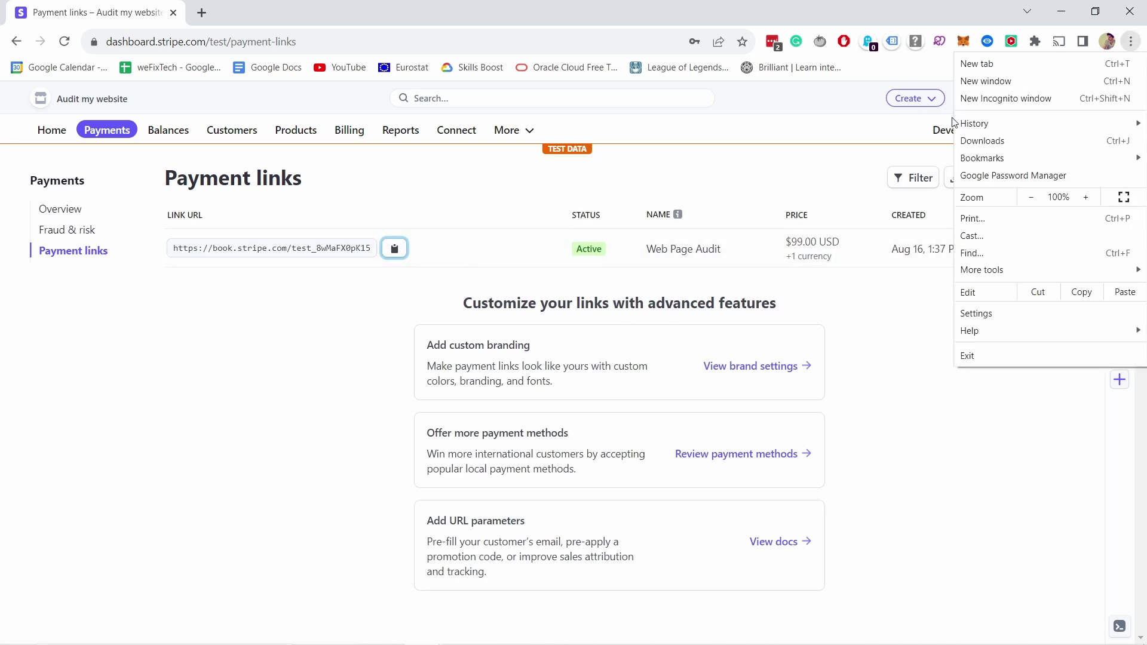
left_click(986, 100)
key("ctrl+v")
key("Return")
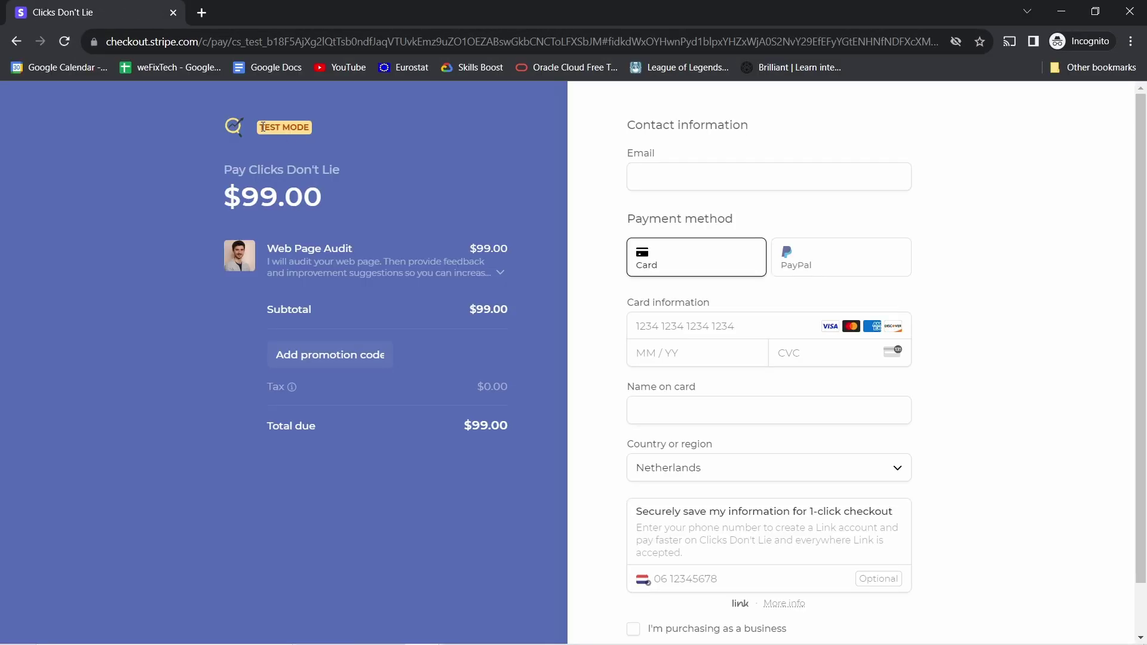
left_click_drag(263, 127, 315, 128)
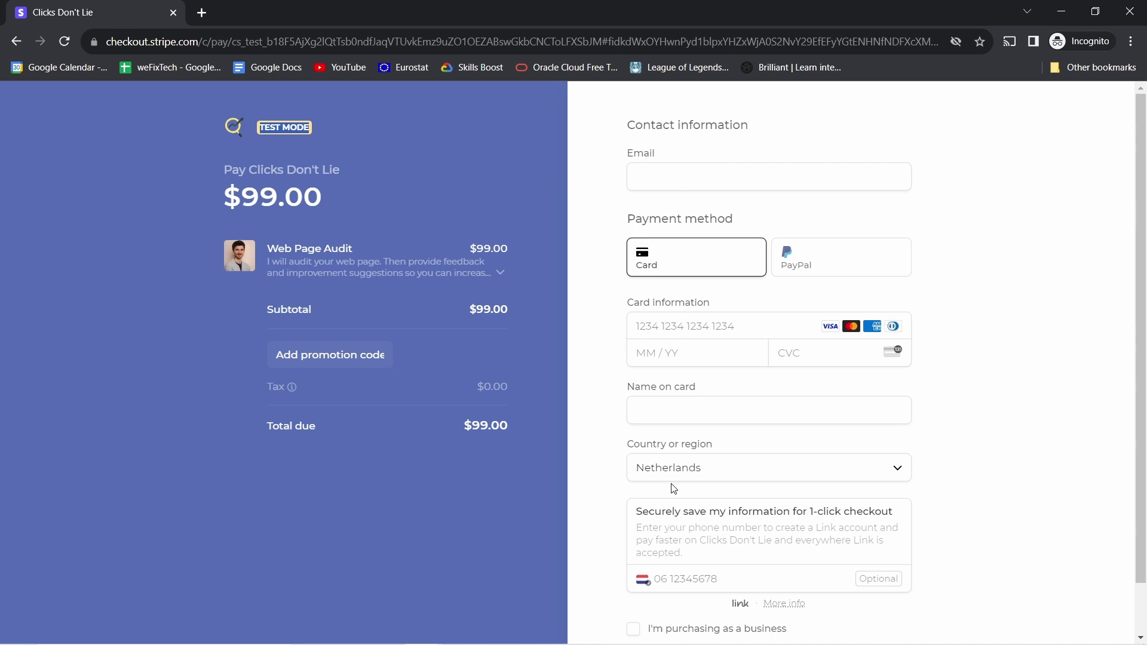
Open Stripe's testing docs (stripe.com/docs/testing) in a second incognito tab
left_click(202, 12)
key("ctrl+v")
key("Return")
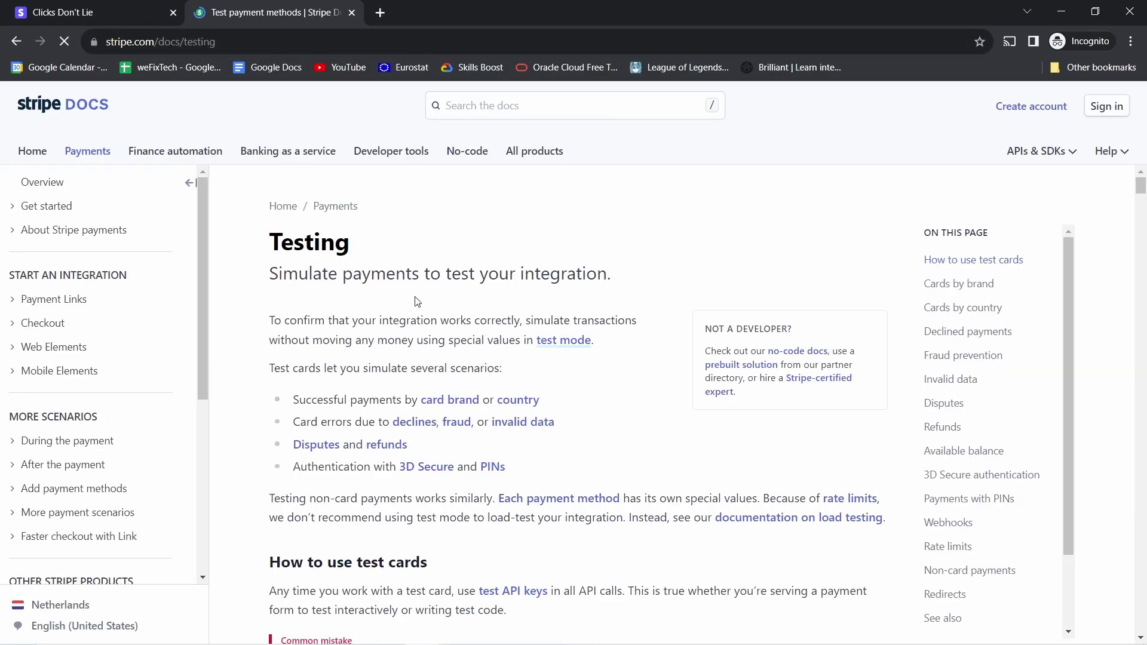
scroll(417, 302, "down", 8)
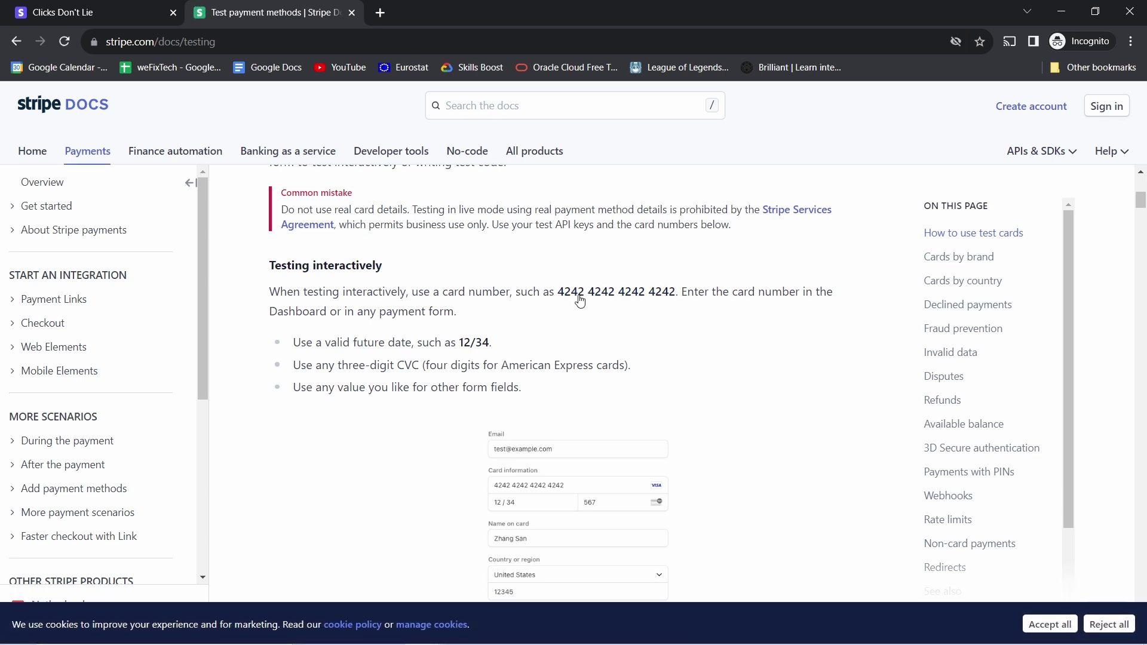
Switch back to the $99.00 checkout tab and place the cursor in the email field
left_click(102, 15)
left_click(677, 180)
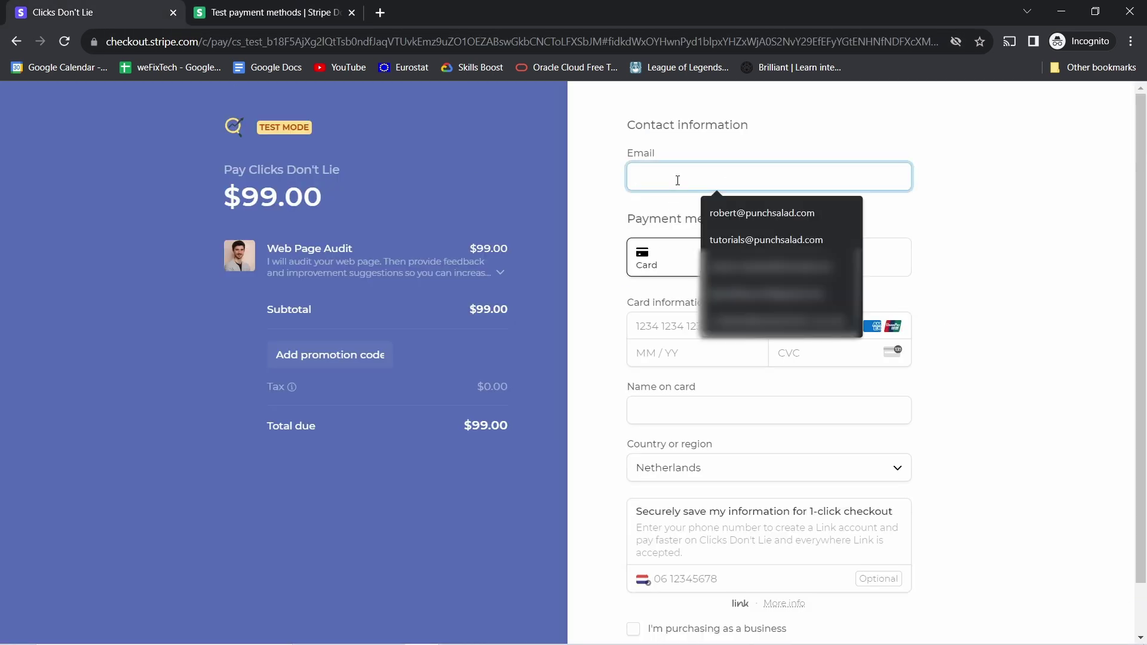
Autofill the buyer email, choose Card payment and enter the 4242 test card number
left_click(759, 240)
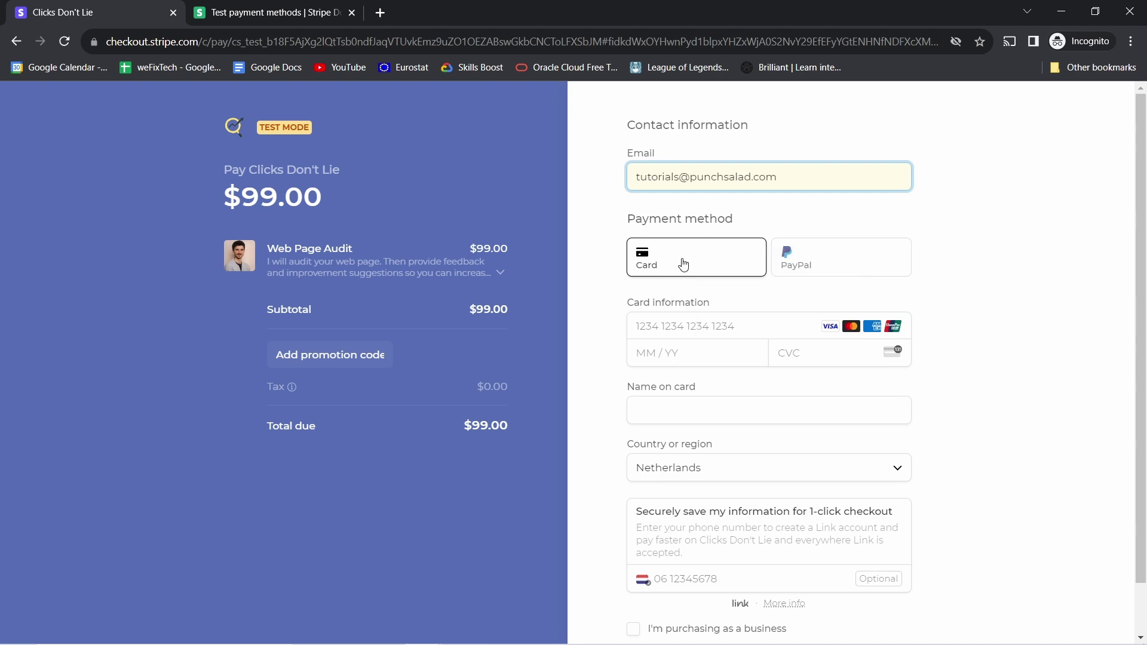
left_click(653, 267)
left_click(673, 327)
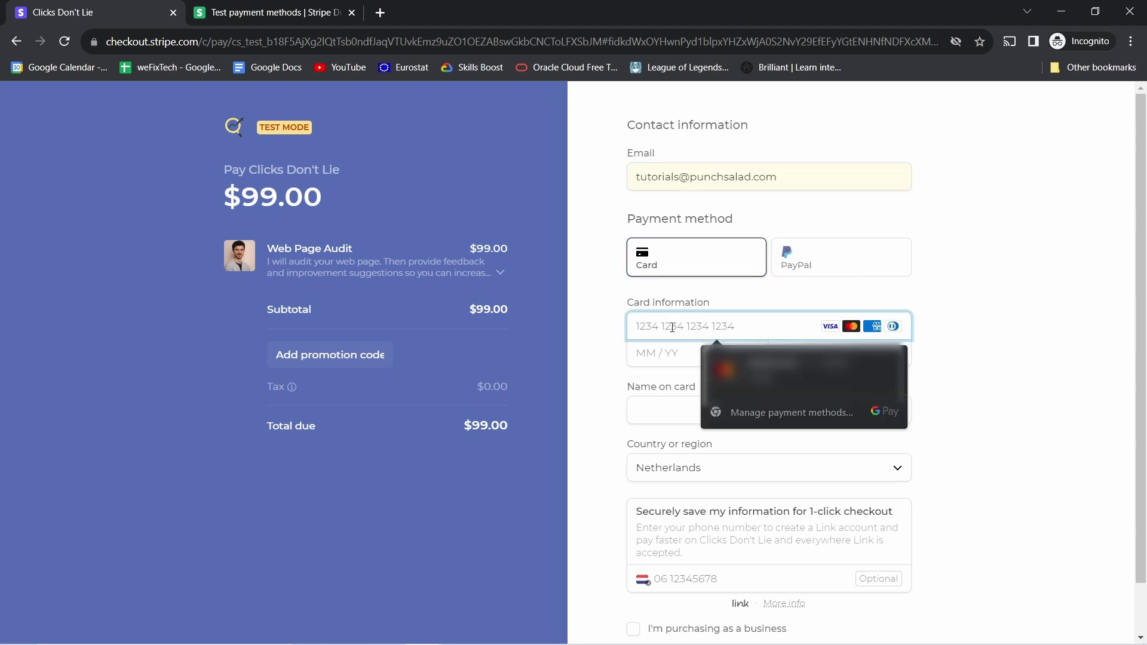
type("42424242 4242 4242")
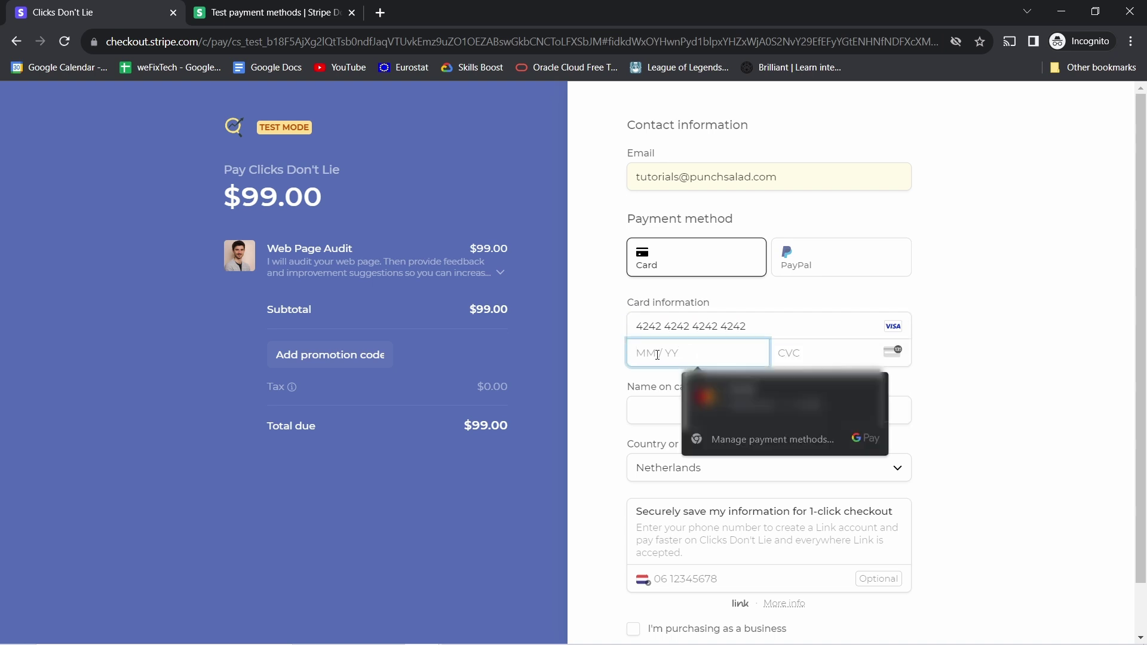
left_click(272, 12)
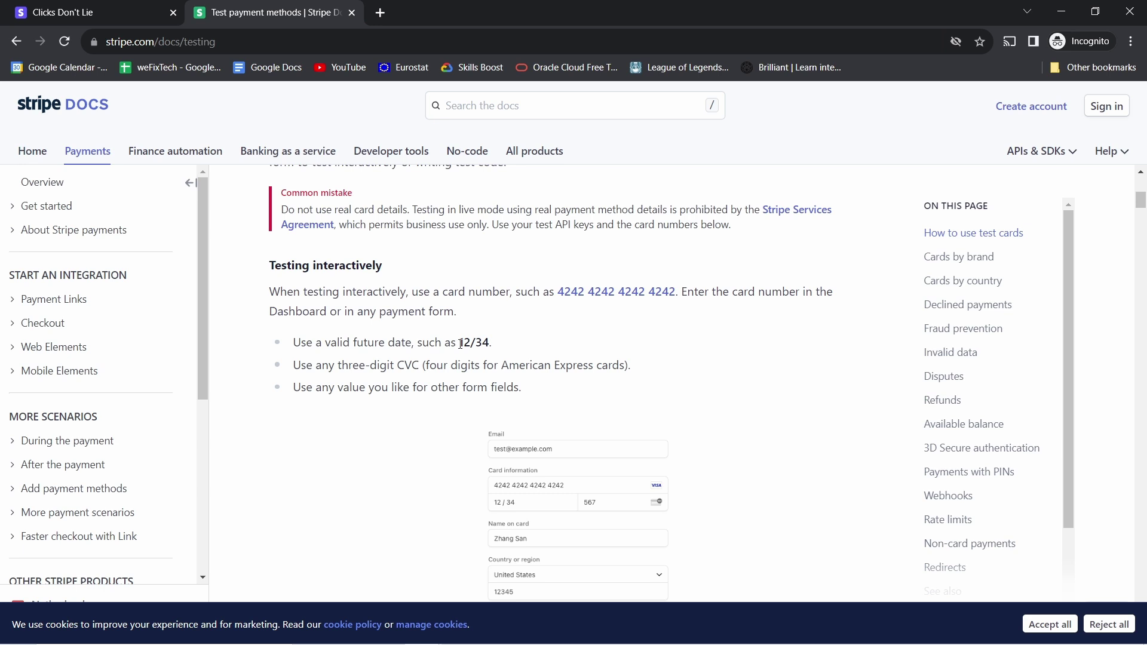
left_click(90, 12)
Enter the 12/34 expiry, a CVC and the name on card
left_click(689, 352)
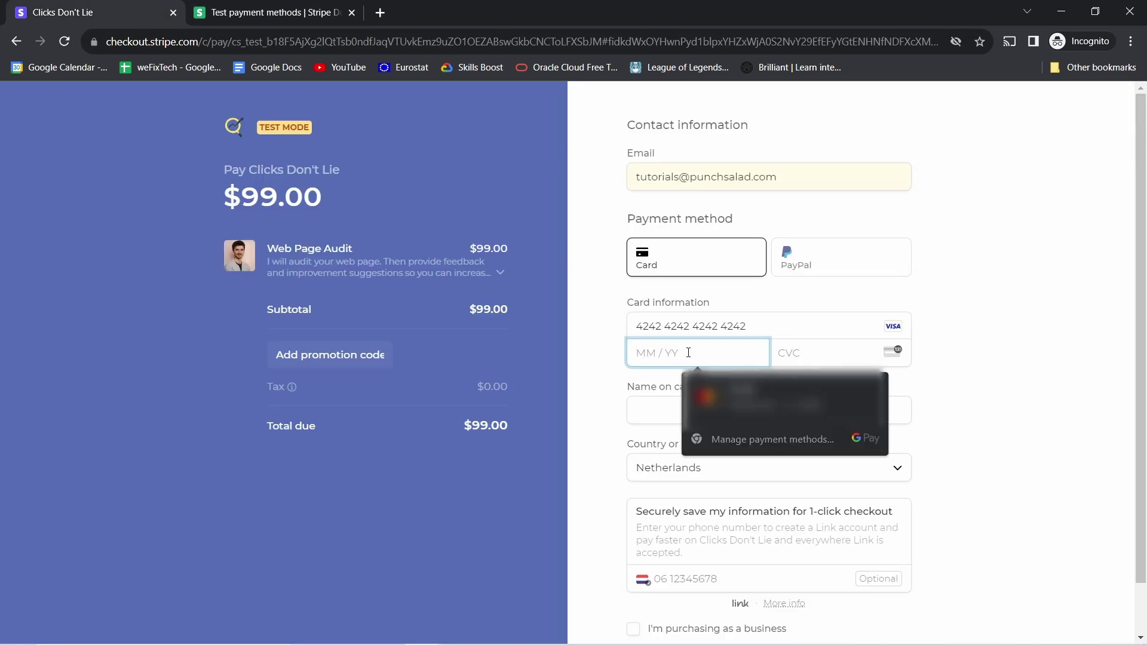
type("12 / 34")
left_click(782, 353)
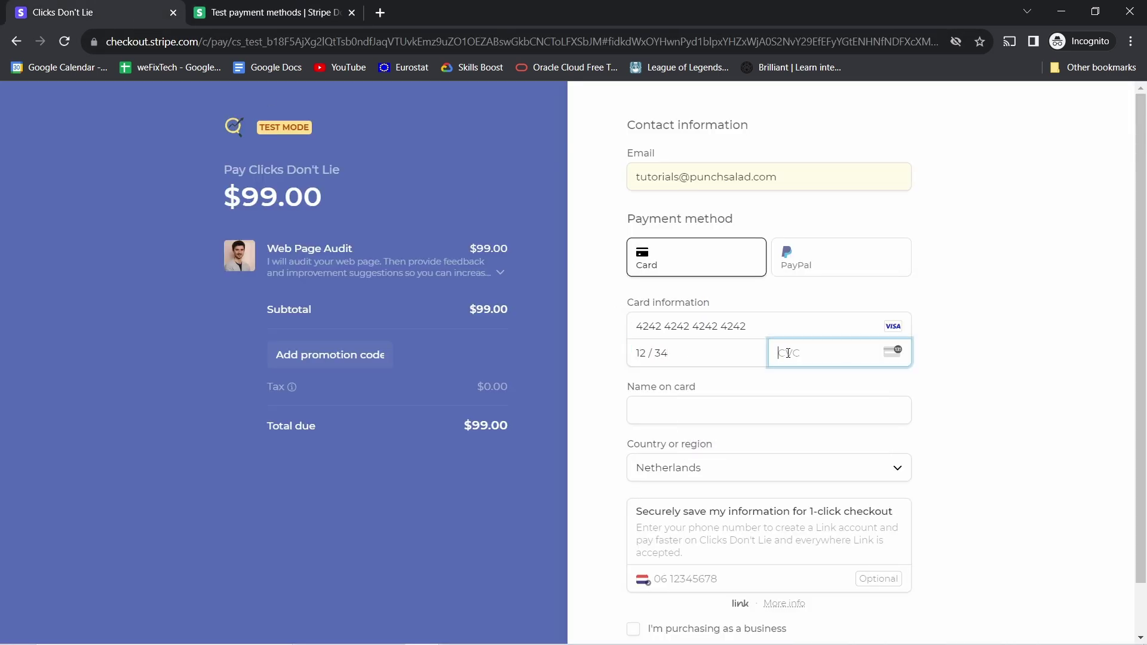
type("777")
left_click(678, 410)
type("Test")
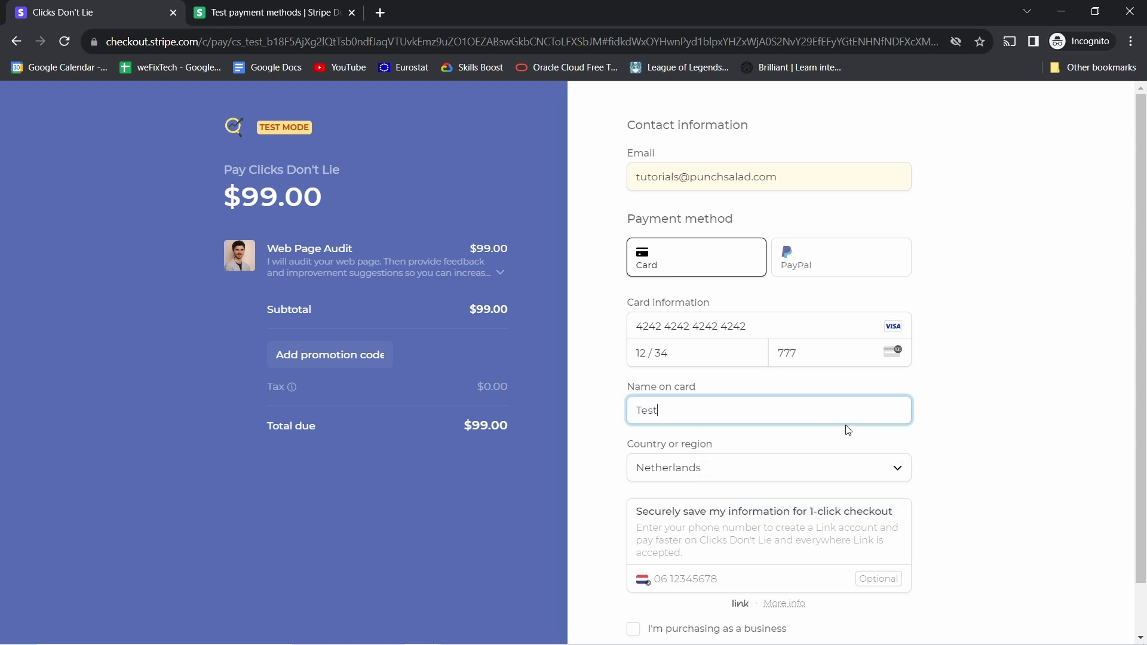
scroll(576, 441, "down", 1)
left_click(577, 441)
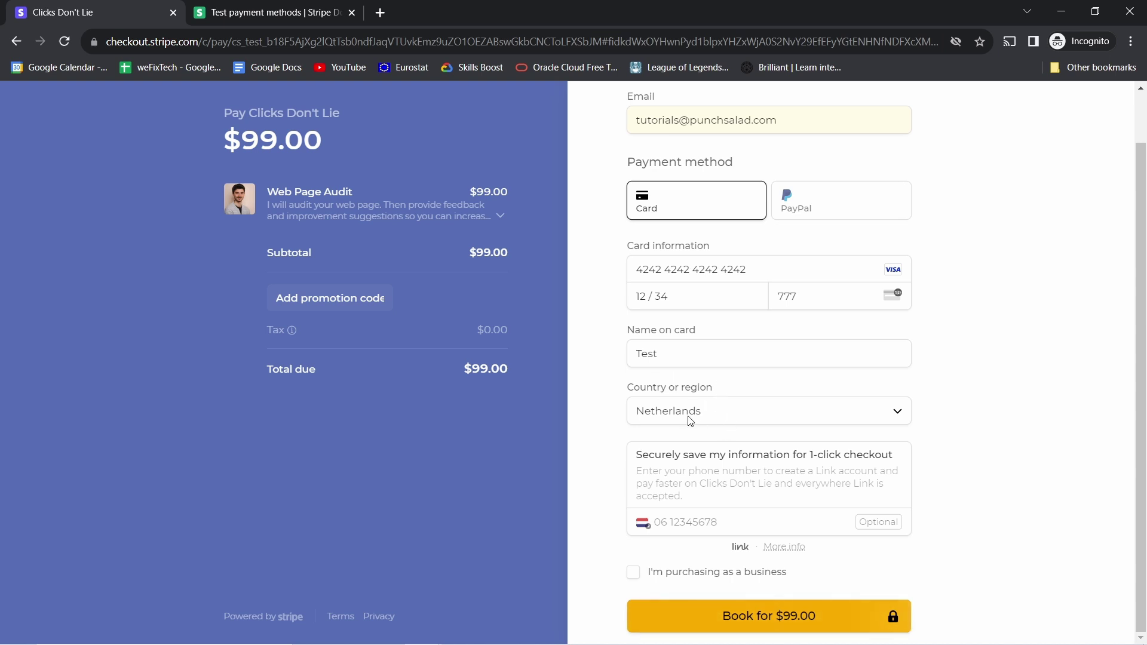
Submit the $99.00 booking without the business option, then minimise the intake form window
left_click(634, 574)
scroll(637, 558, "down", 2)
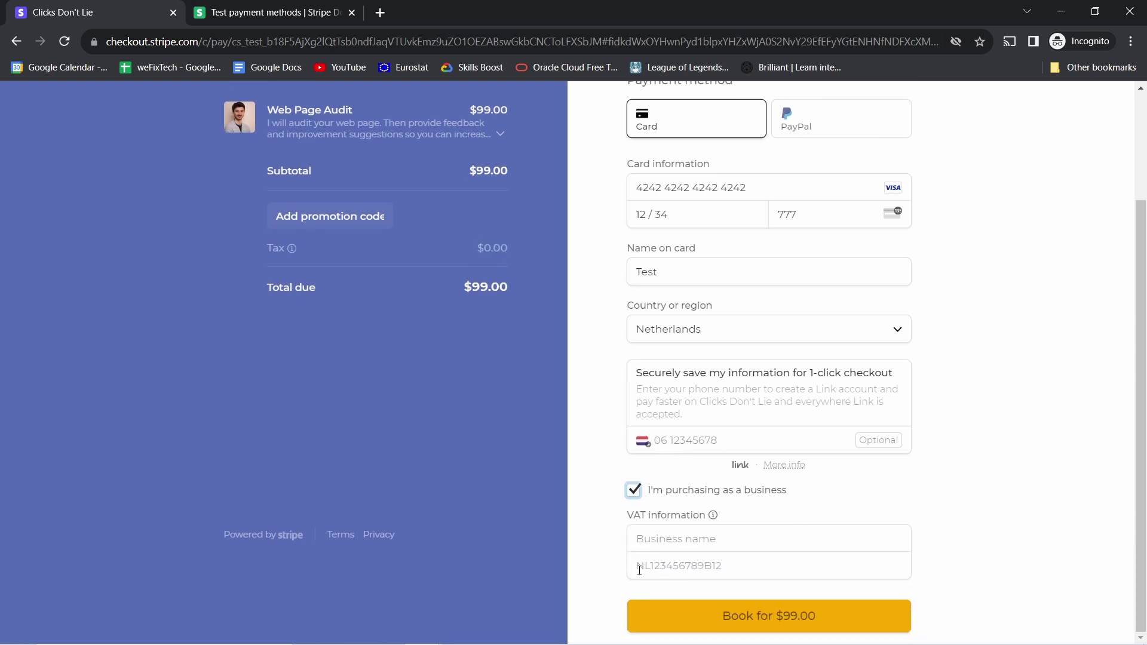
left_click(636, 495)
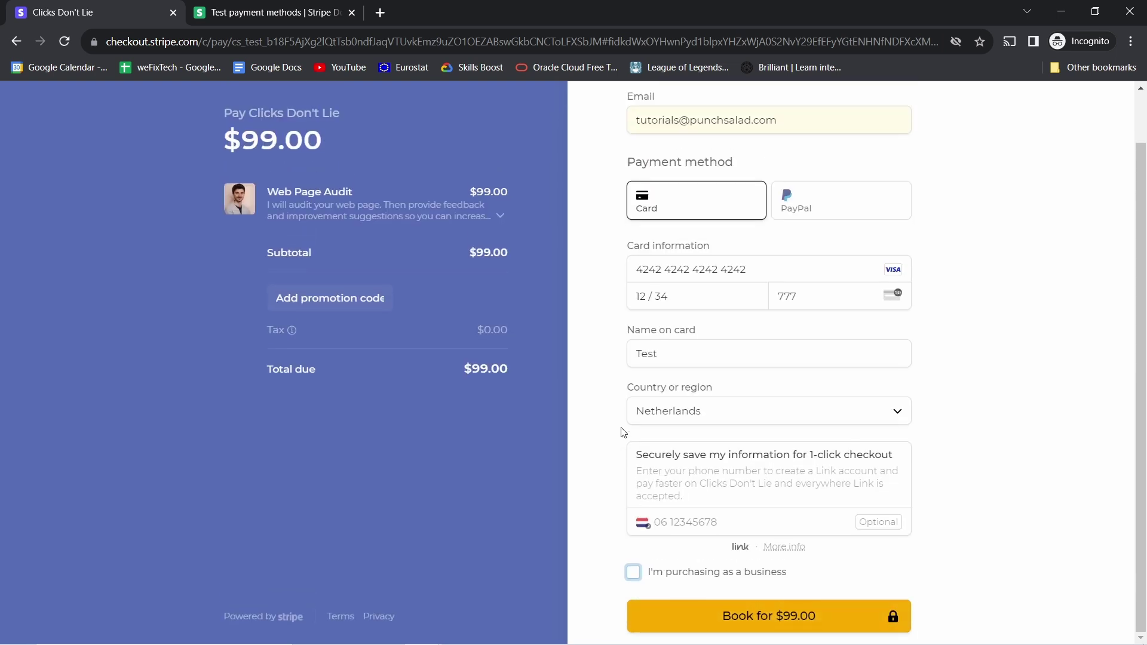
left_click(744, 616)
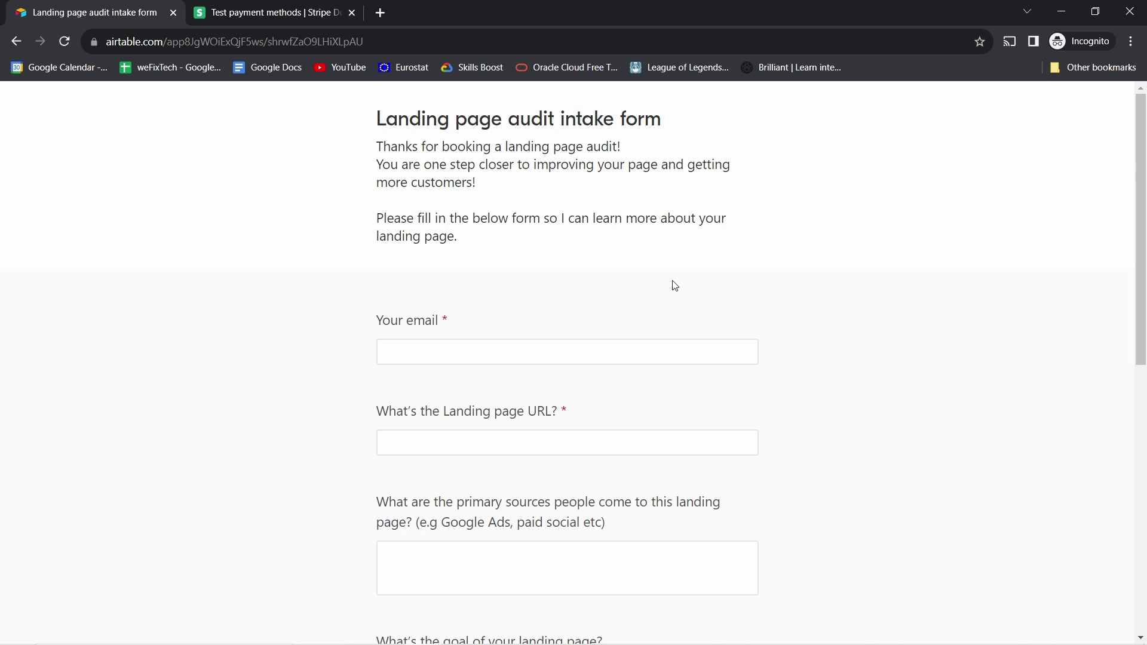
left_click(1061, 11)
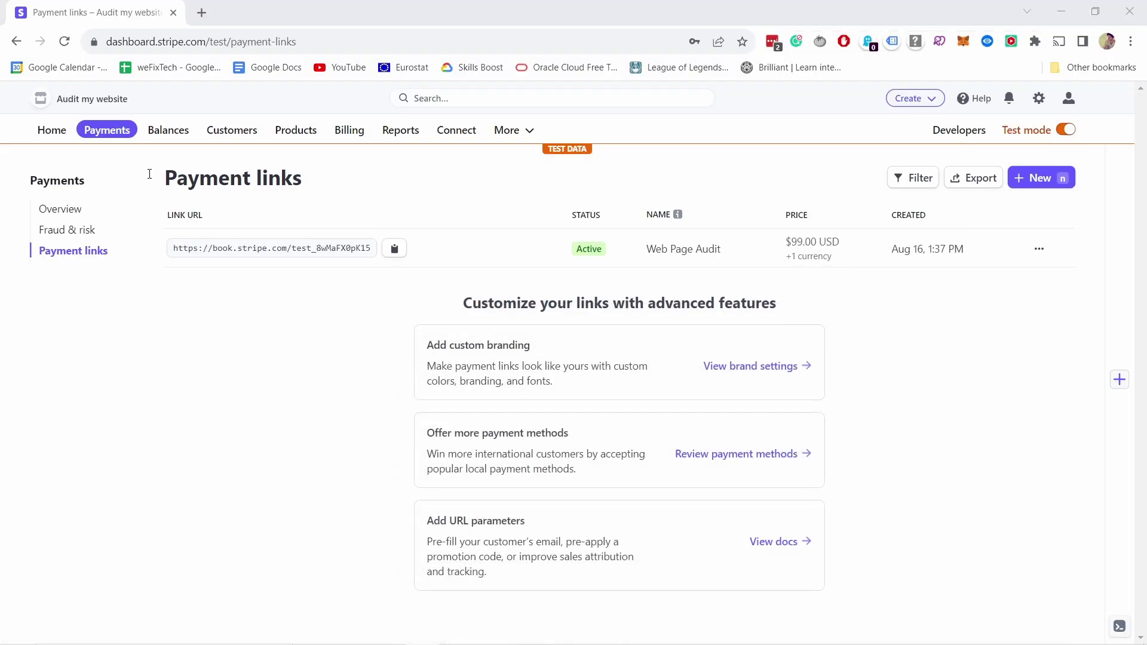
left_click(169, 353)
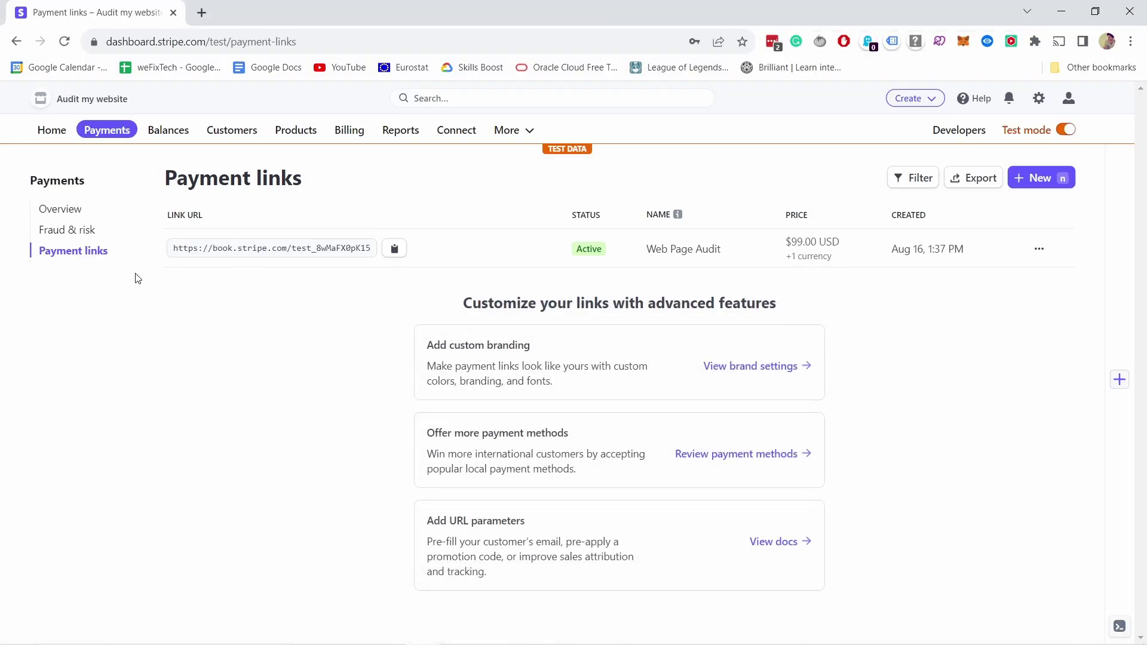
Open the Web Page Audit payment link's details page
left_click(767, 254)
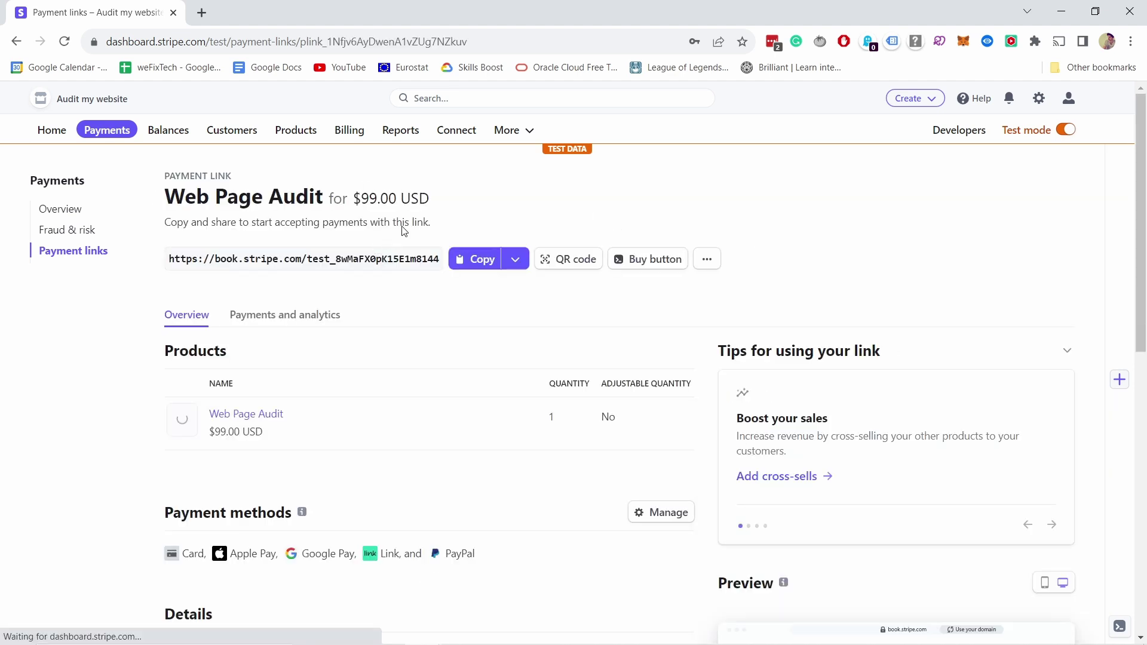
scroll(389, 257, "down", 5)
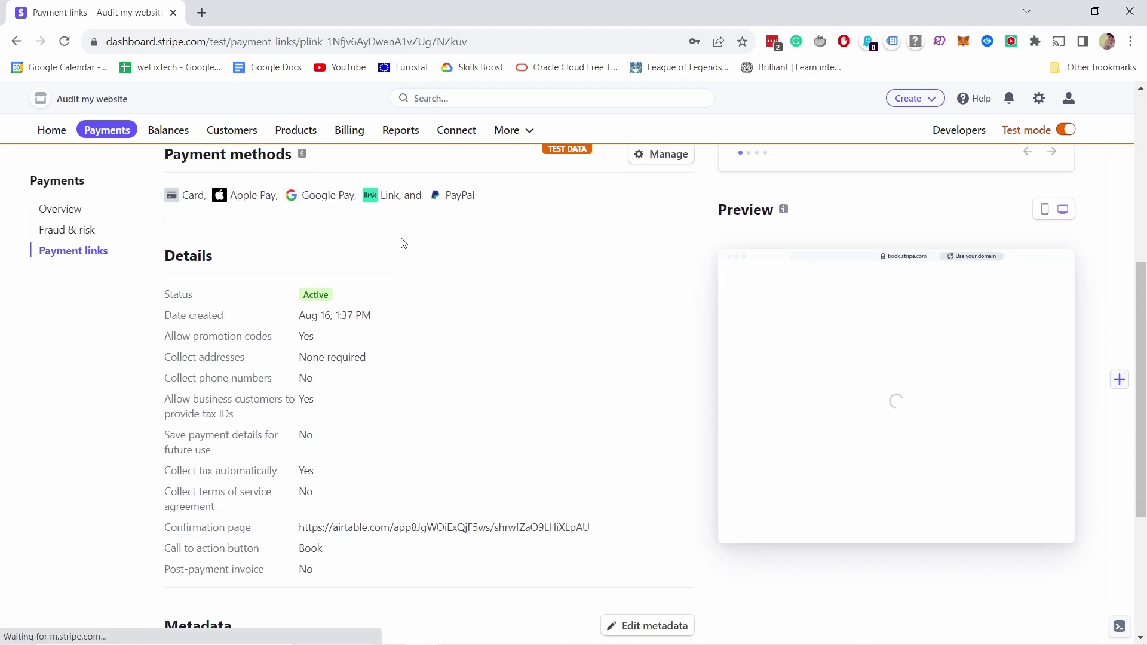
scroll(401, 249, "down", 5)
scroll(418, 249, "up", 10)
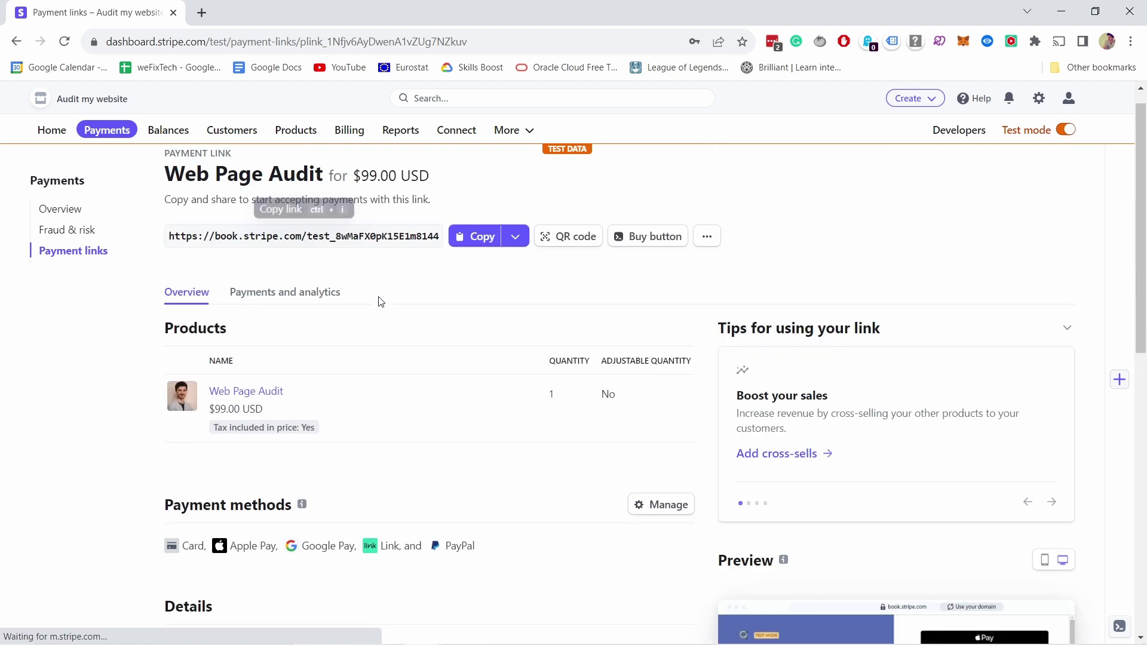
Review its Payments and analytics tab, then turn off Test mode to see live payment links
left_click(278, 294)
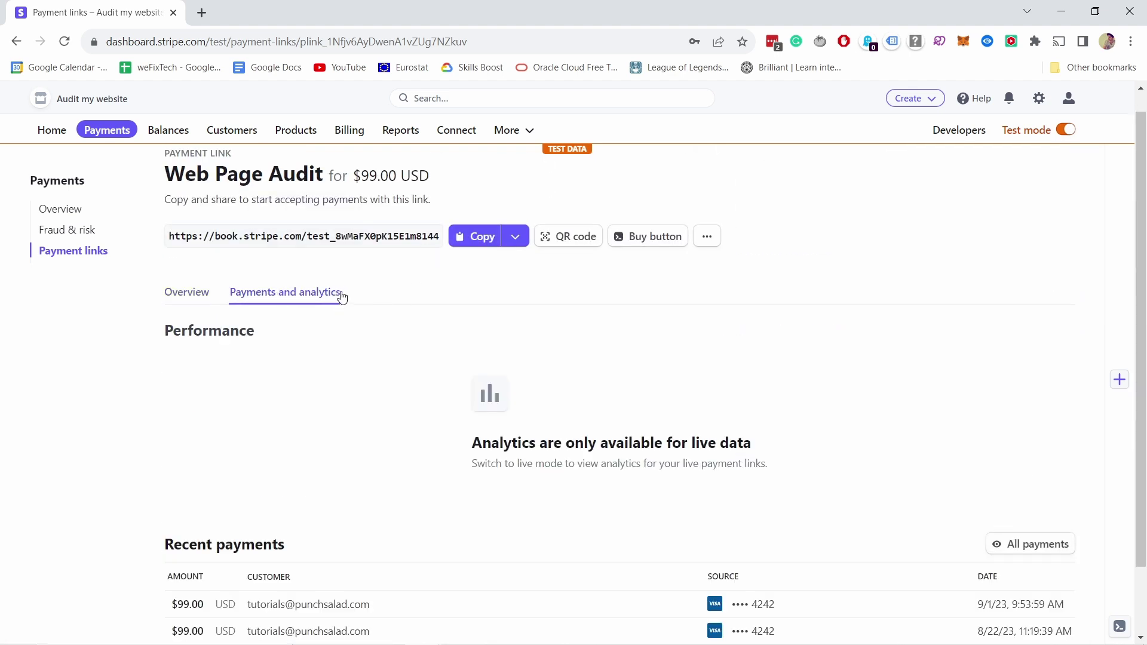
scroll(392, 281, "down", 1)
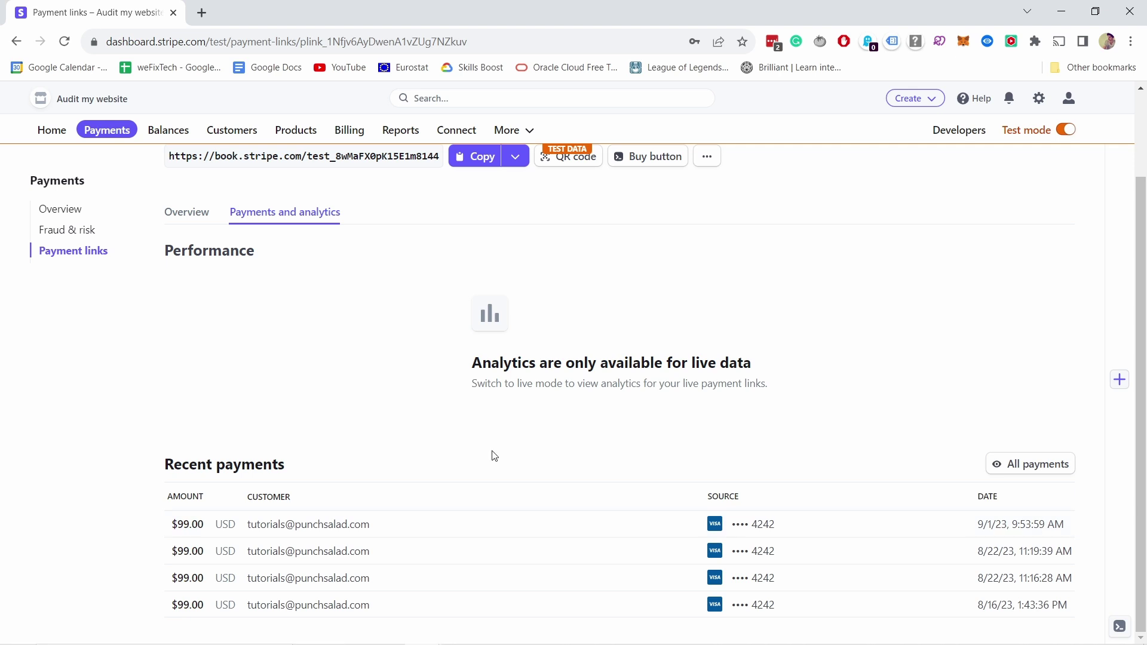
scroll(494, 456, "up", 2)
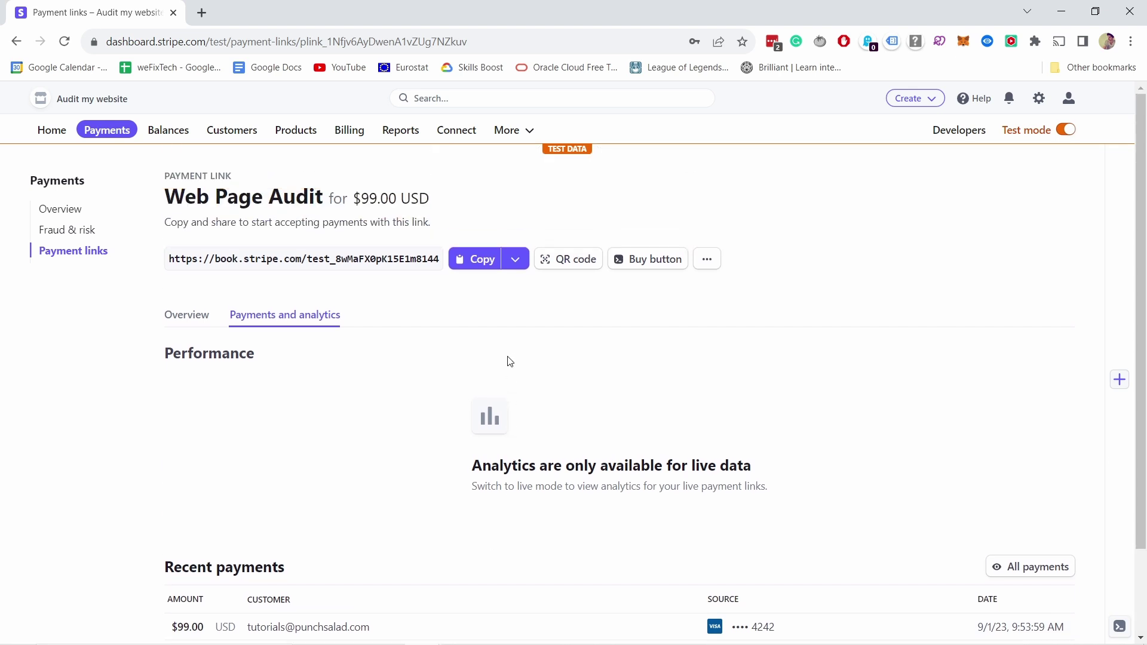
left_click(1067, 131)
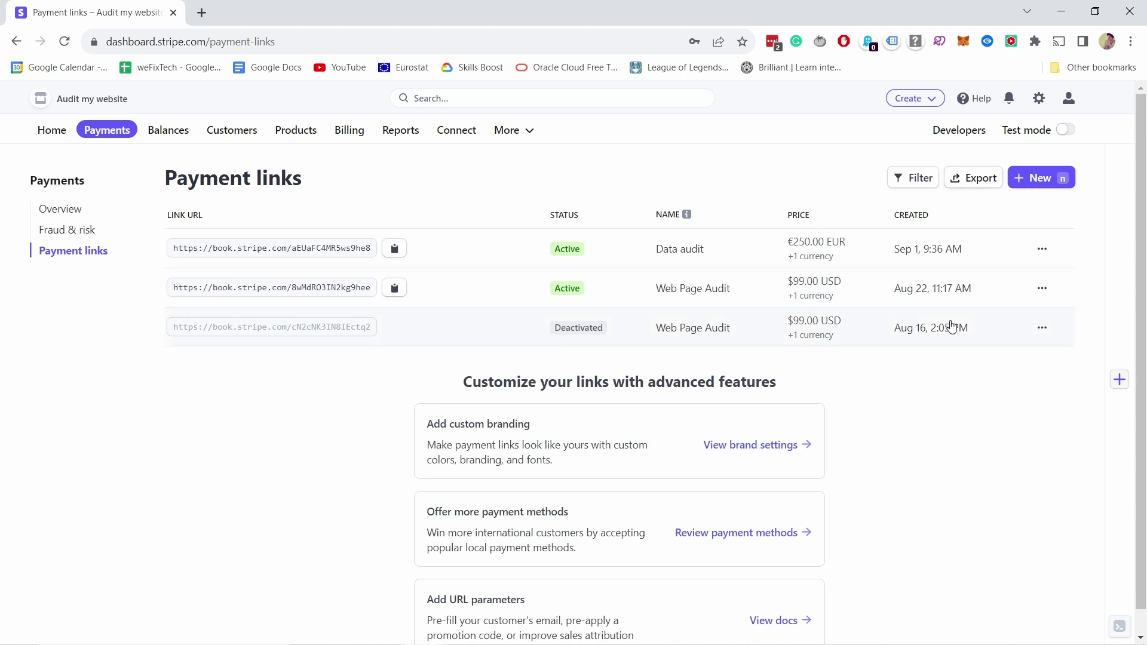
scroll(955, 325, "down", 1)
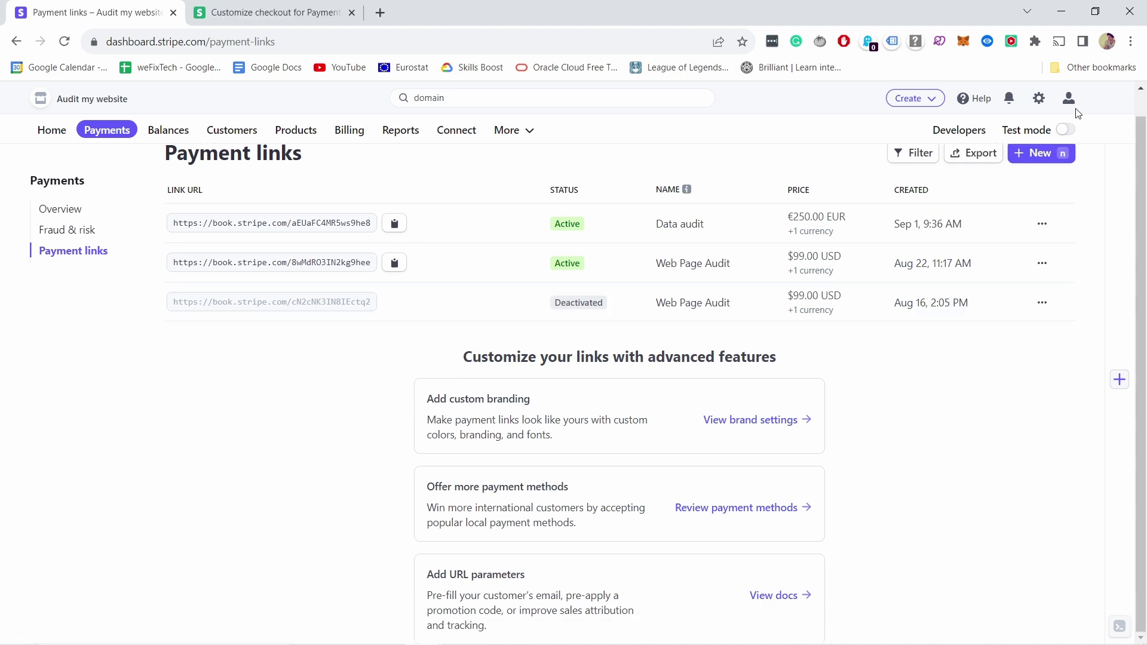
Go to Settings > Custom domains and start adding a domain ($10.00 USD per month)
left_click(1039, 98)
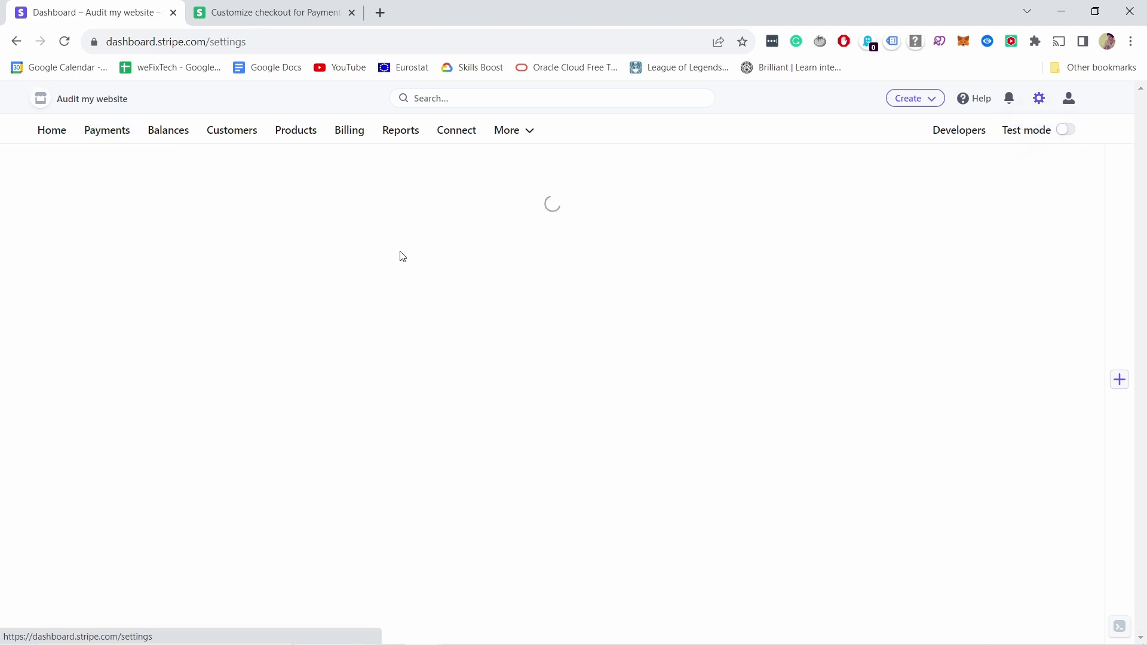
scroll(254, 183, "down", 5)
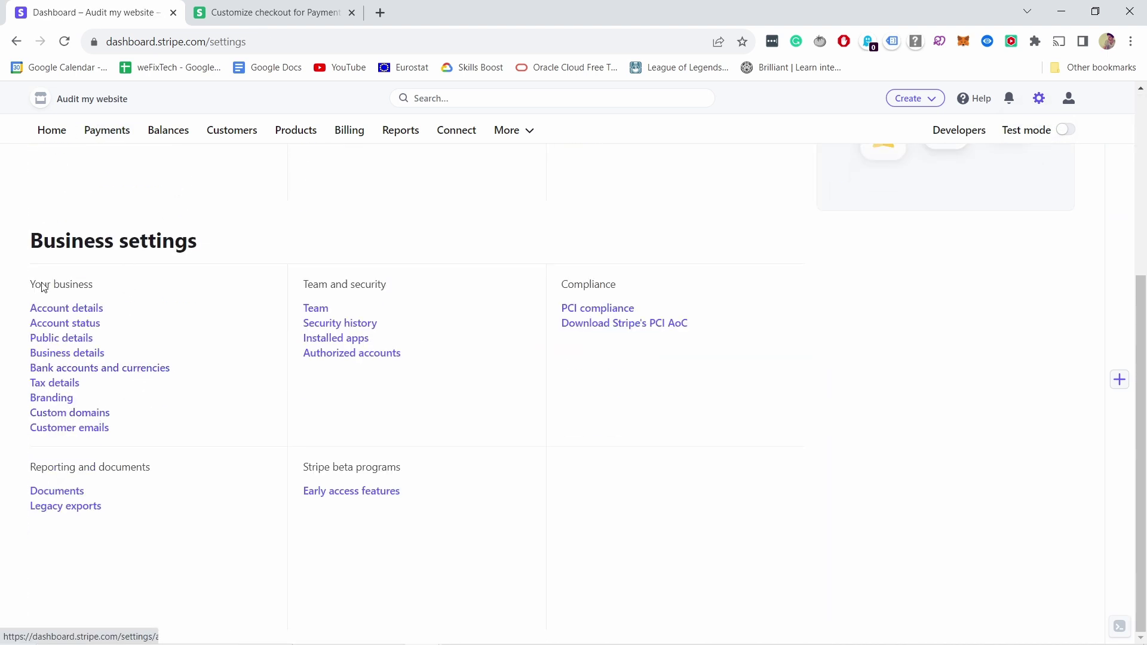
left_click(85, 418)
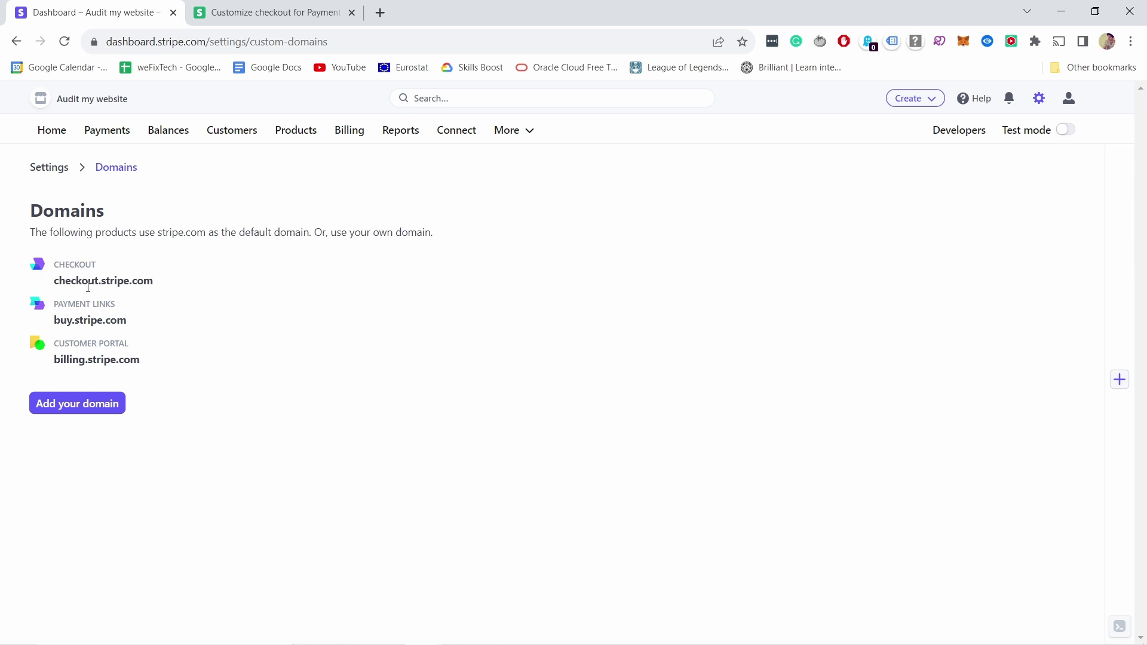
left_click_drag(77, 278, 159, 281)
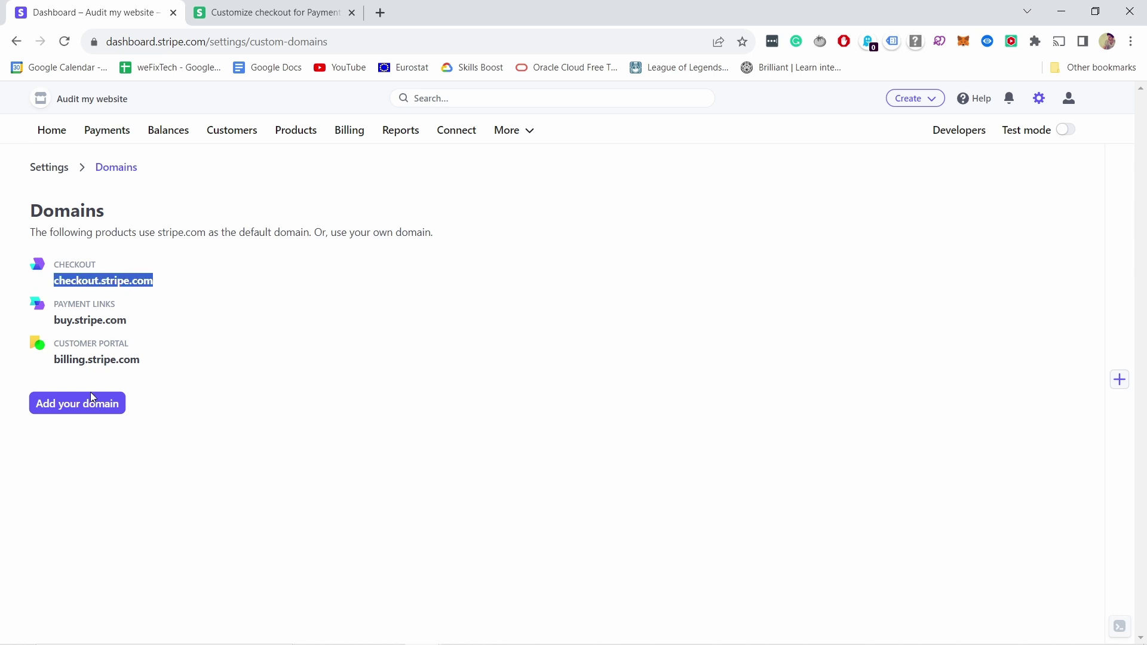
left_click(73, 407)
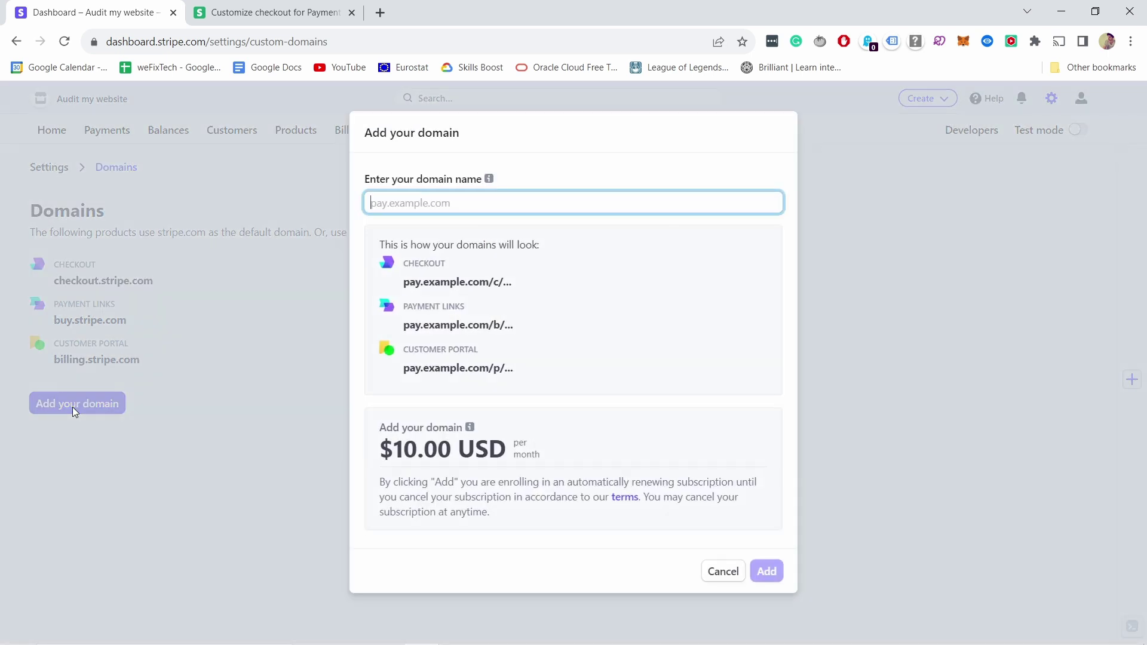